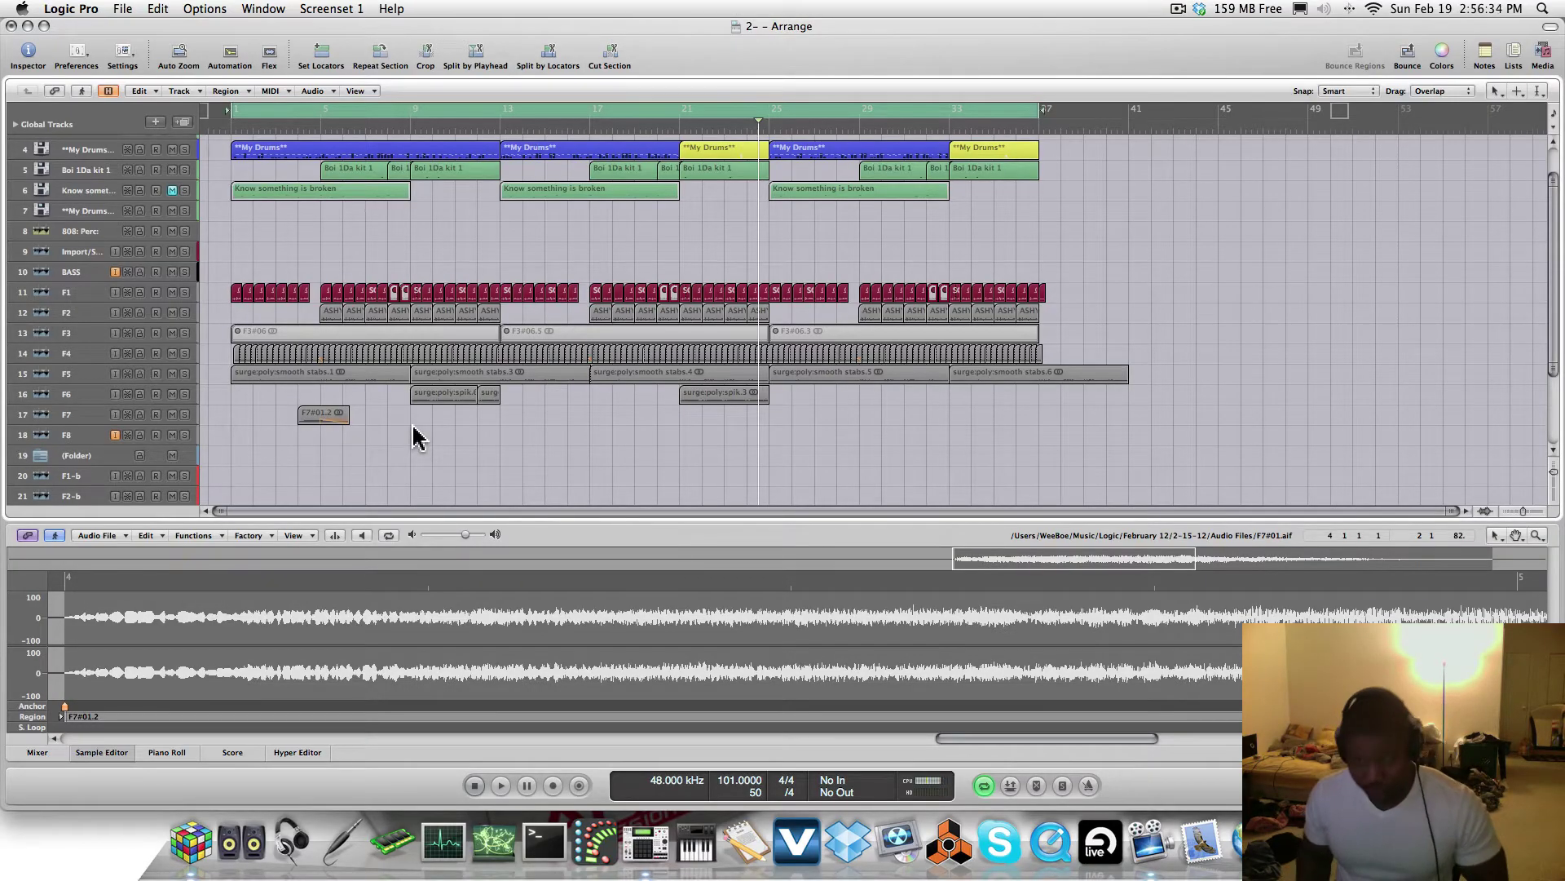
Close the Sample Editor, zoom to fit all regions across bars 1–41, and deselect everything
key(w)
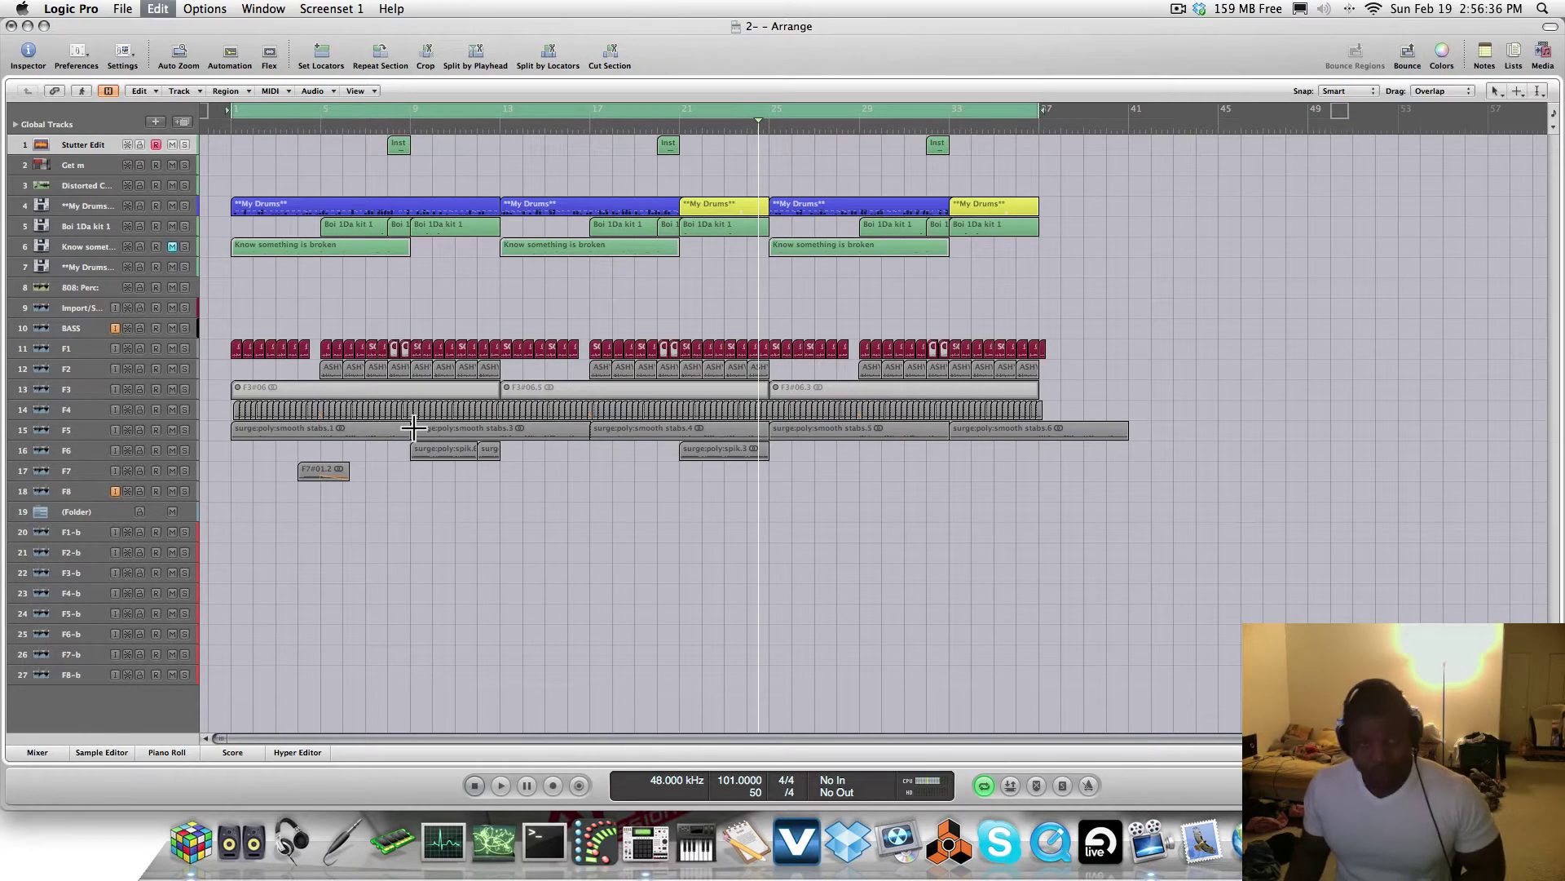
key(z)
scroll(413, 438, down, 2)
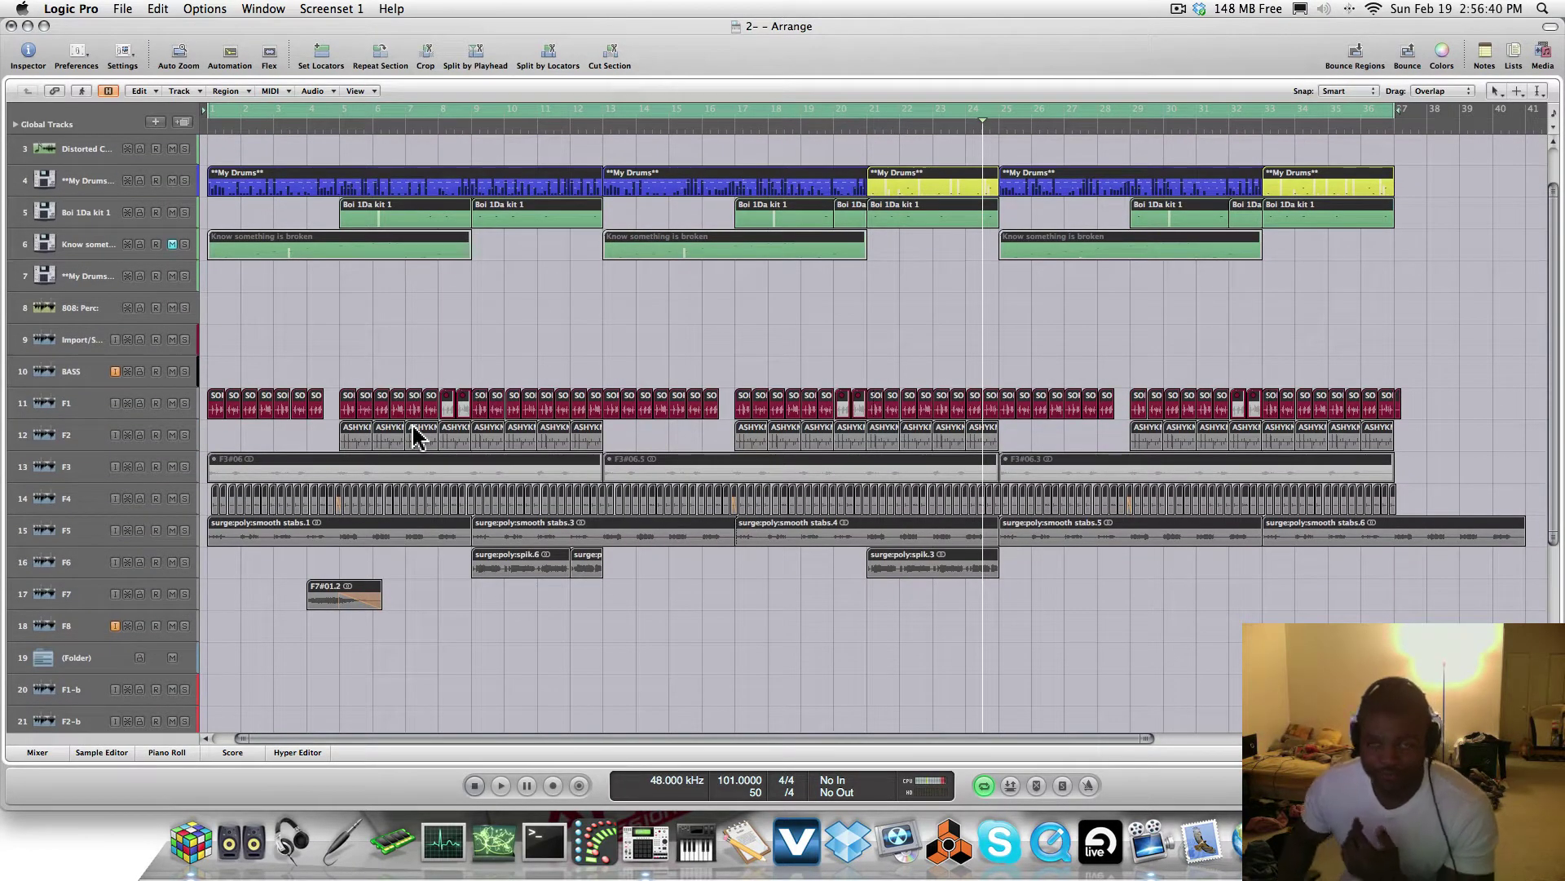
scroll(413, 438, down, 1)
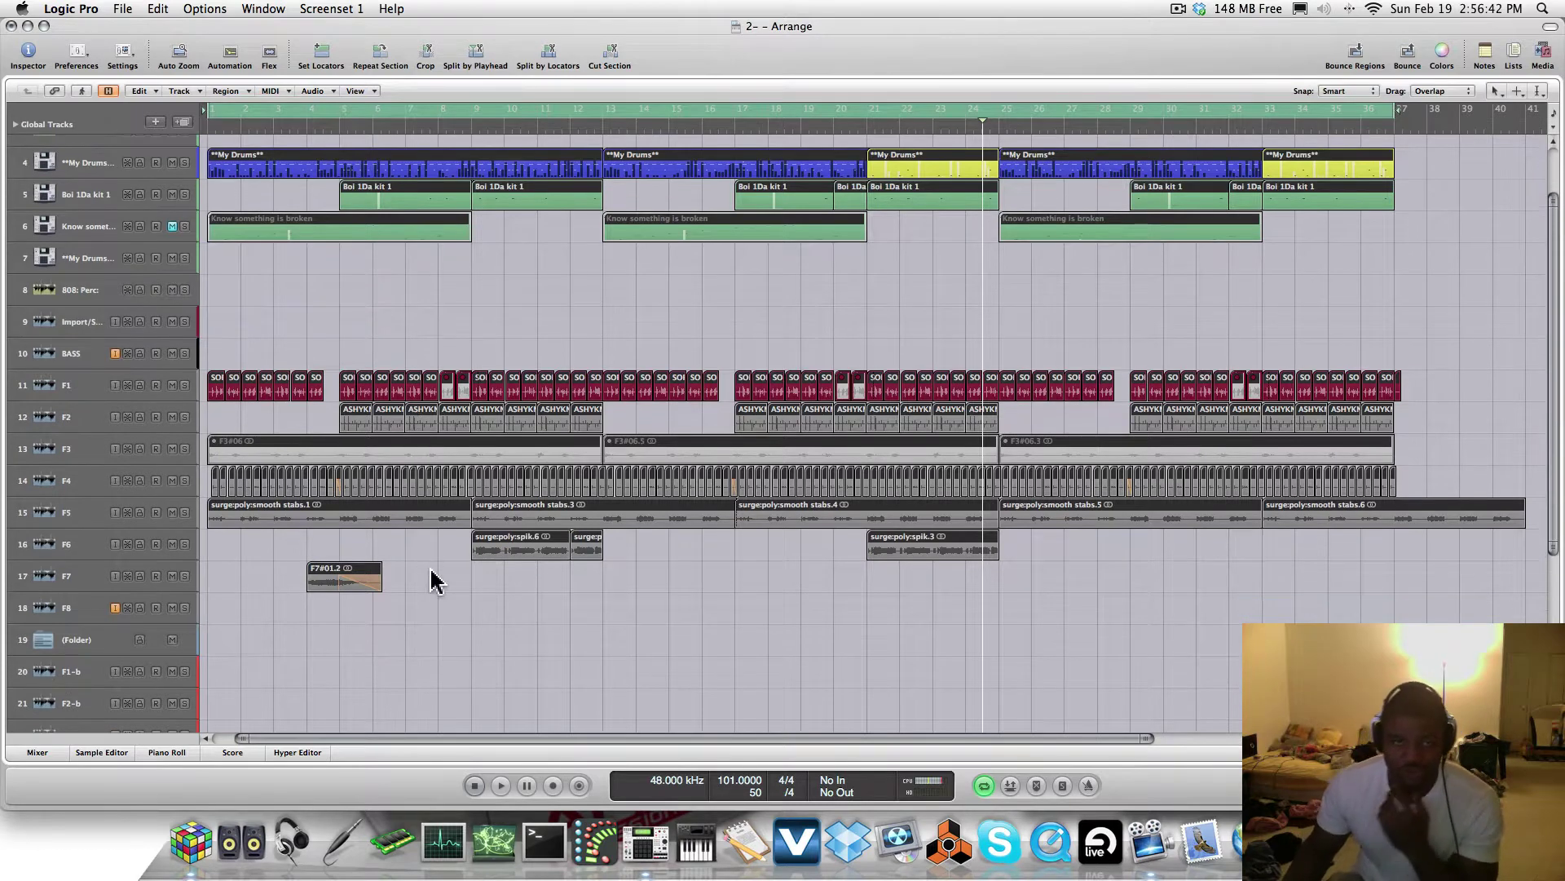
click(432, 580)
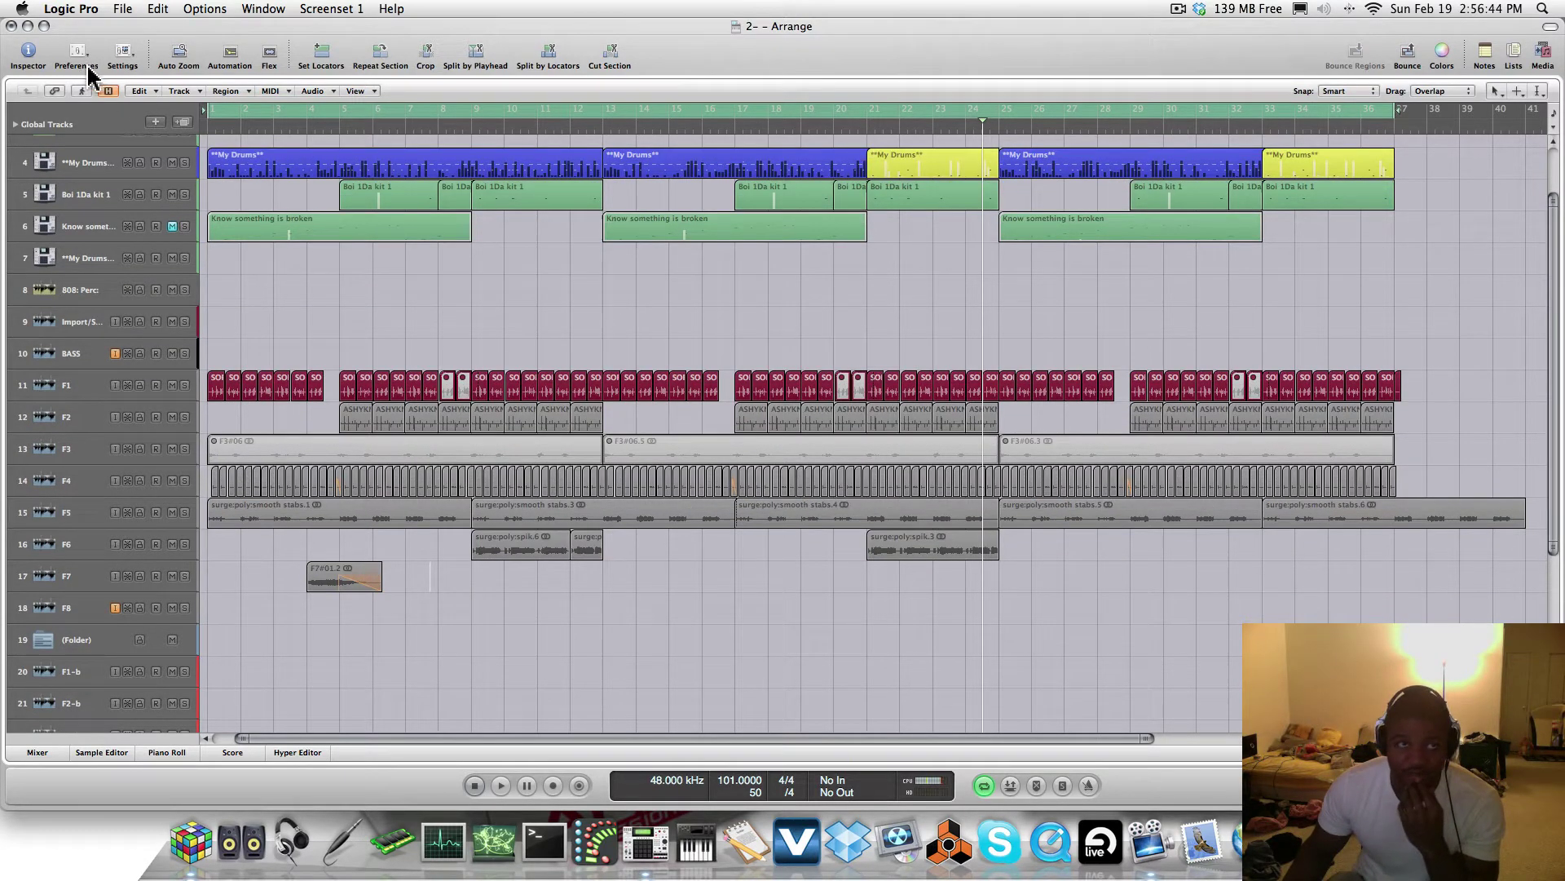
click(122, 54)
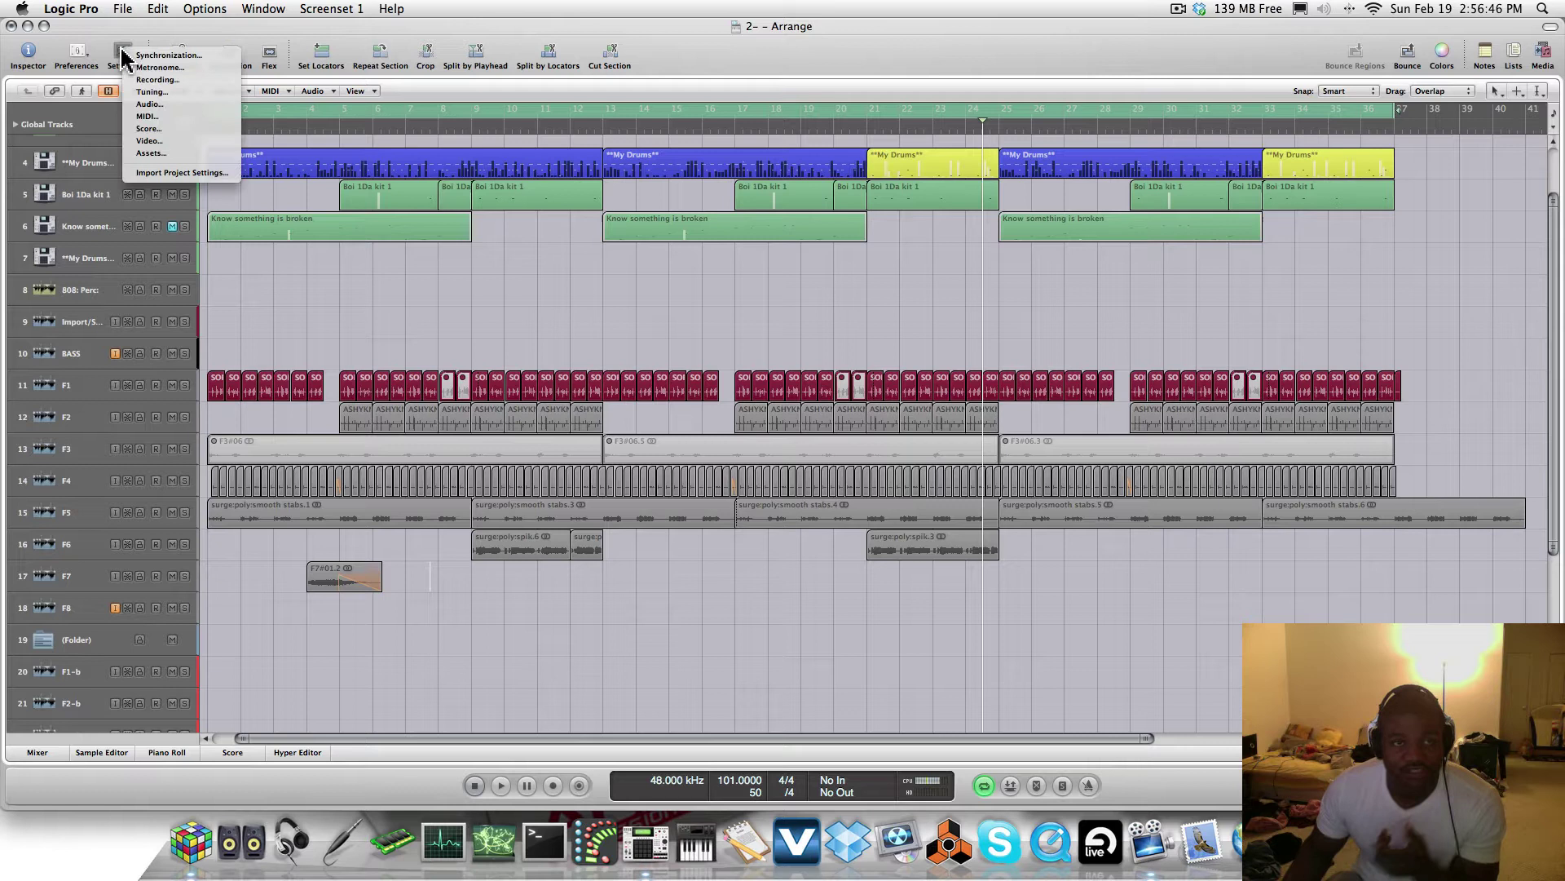
click(124, 55)
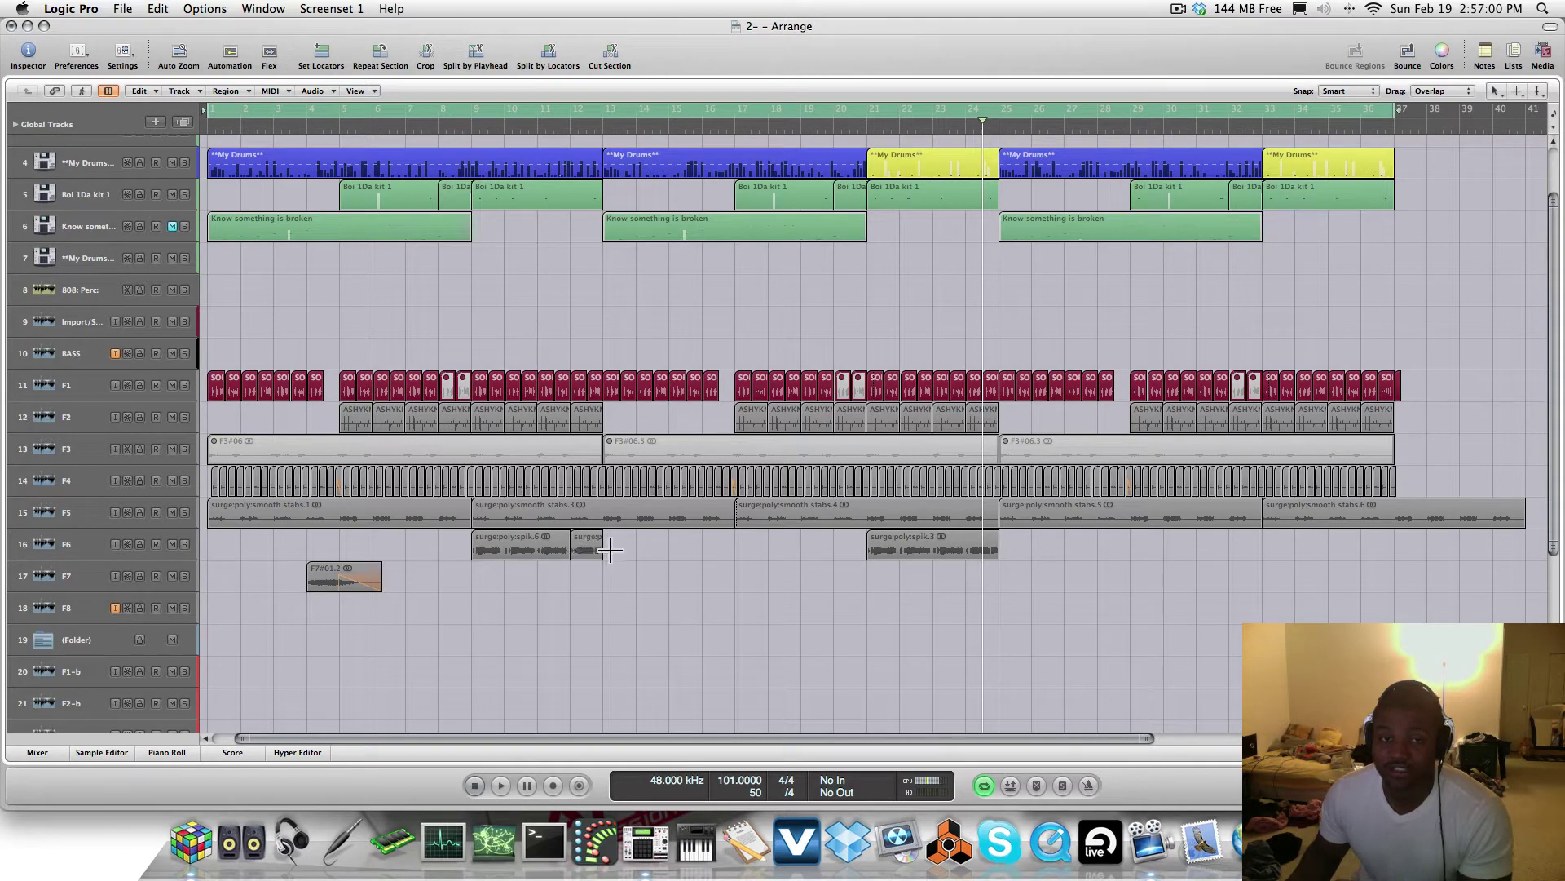
Select both surge:poly:spik regions on track 16 and join them into one region
drag(612, 542, 438, 581)
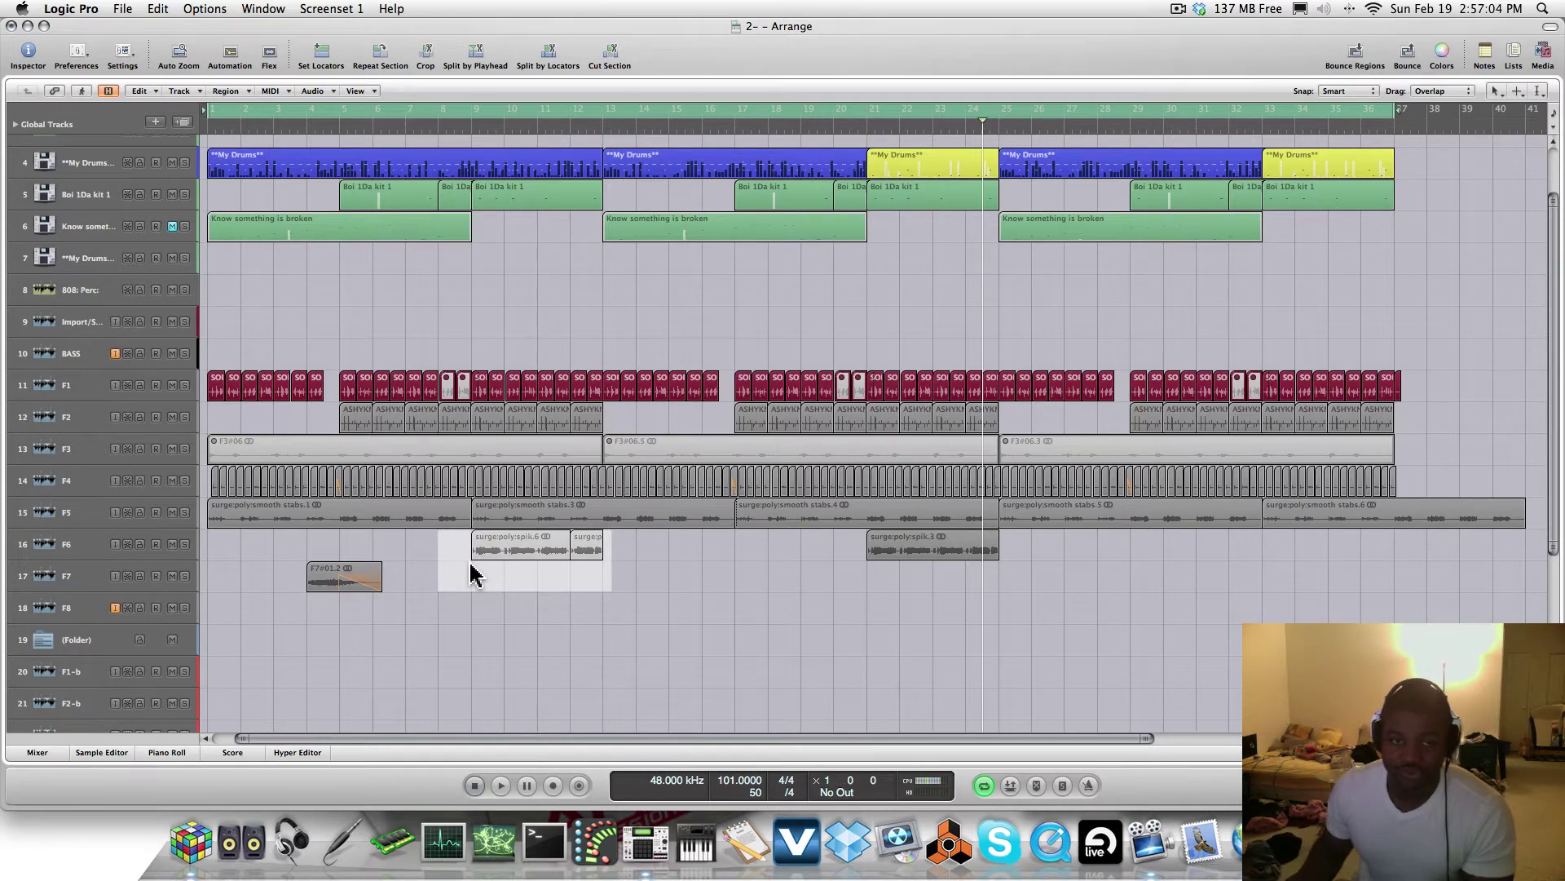
click(650, 549)
drag(615, 549, 551, 558)
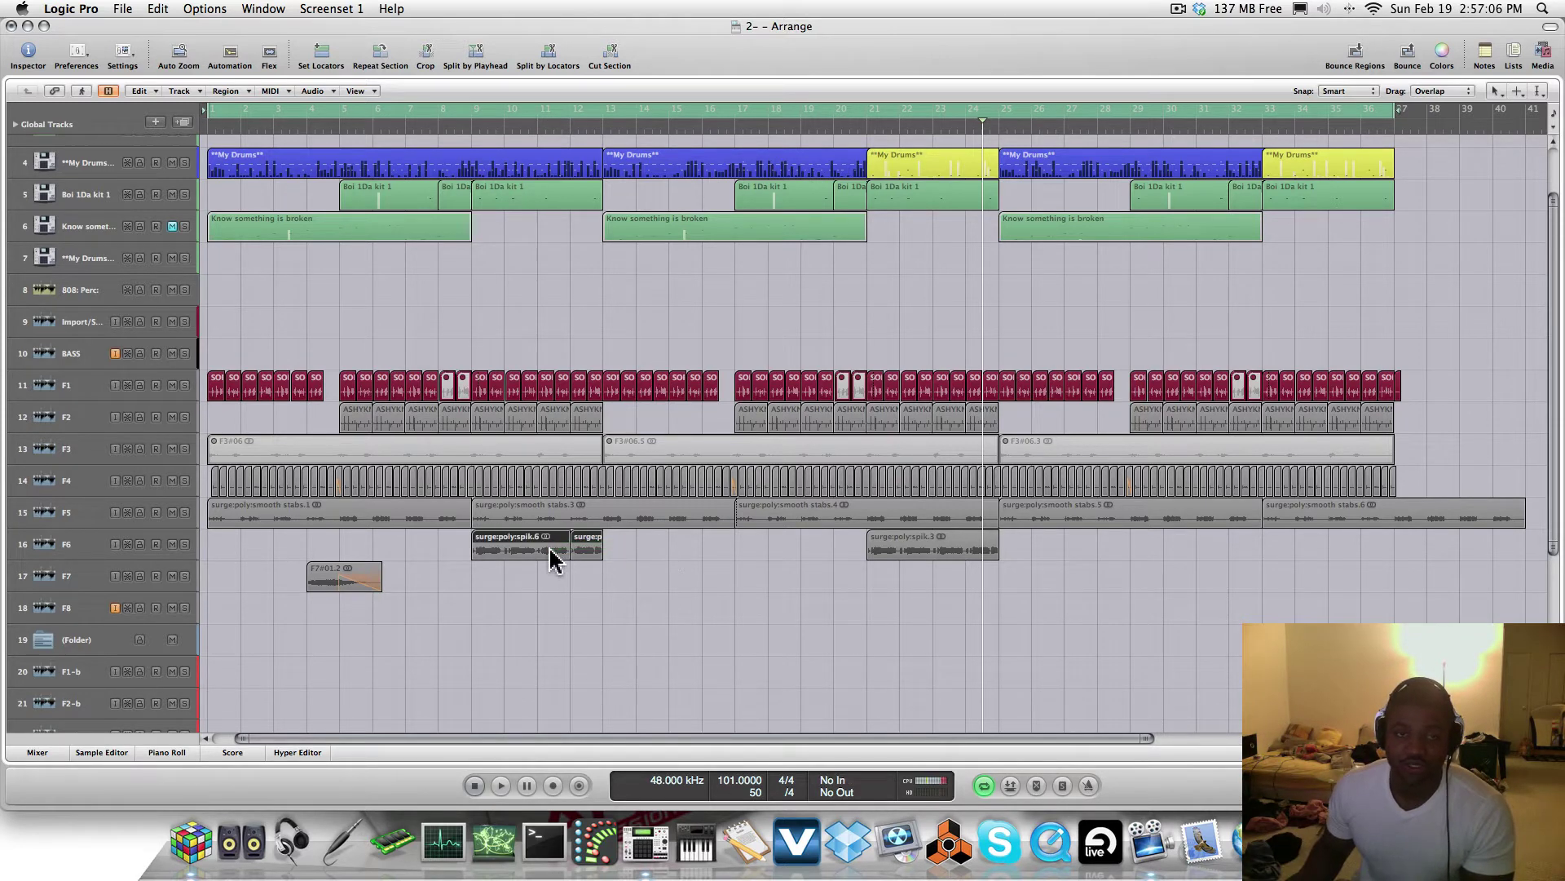
key(=)
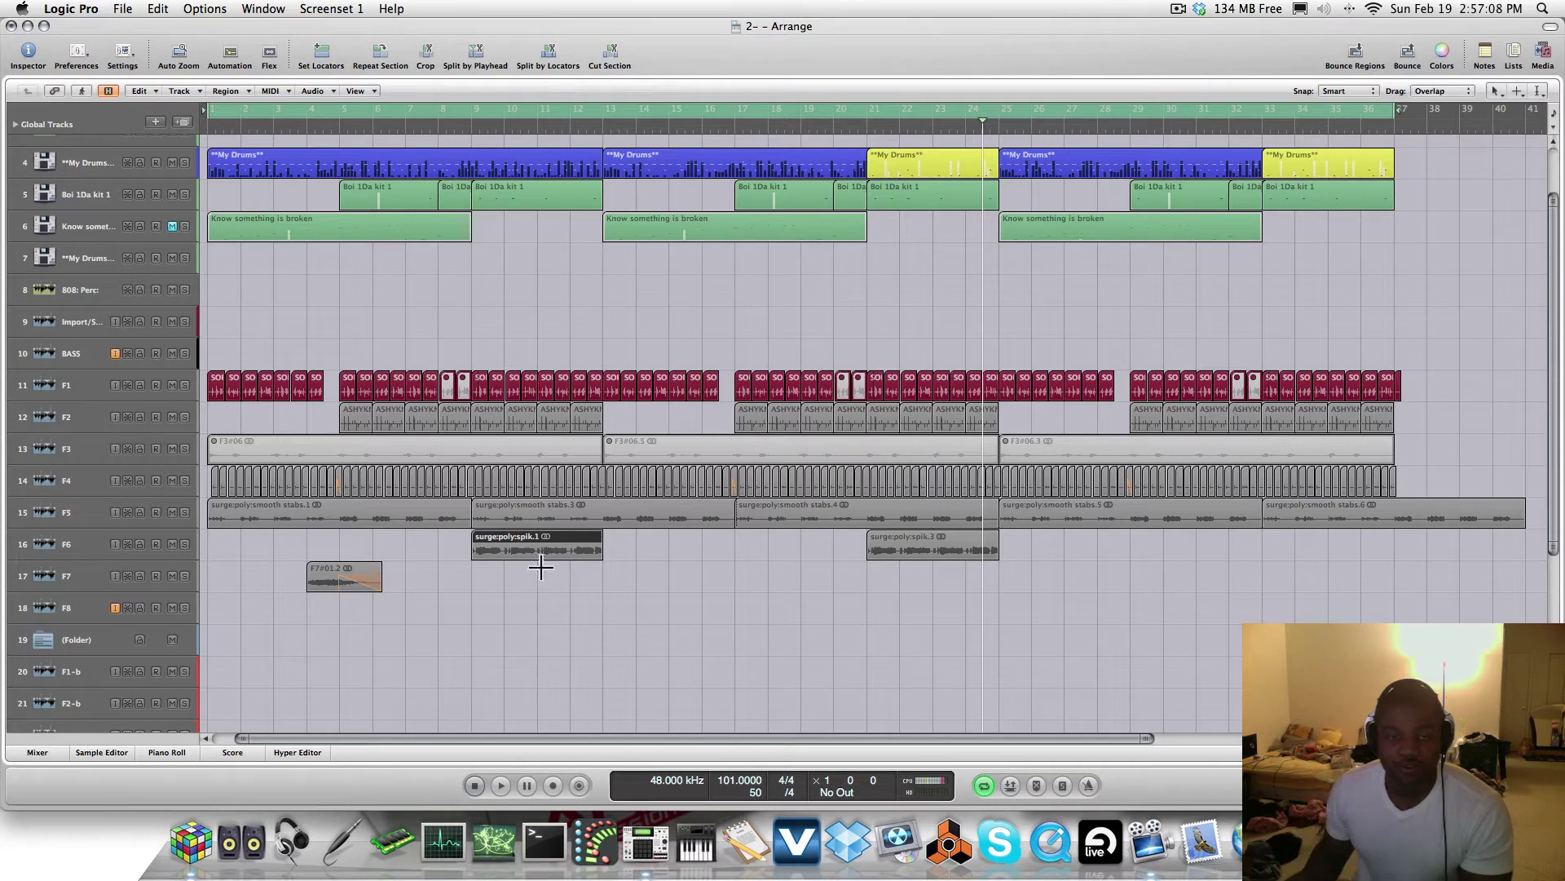
click(542, 578)
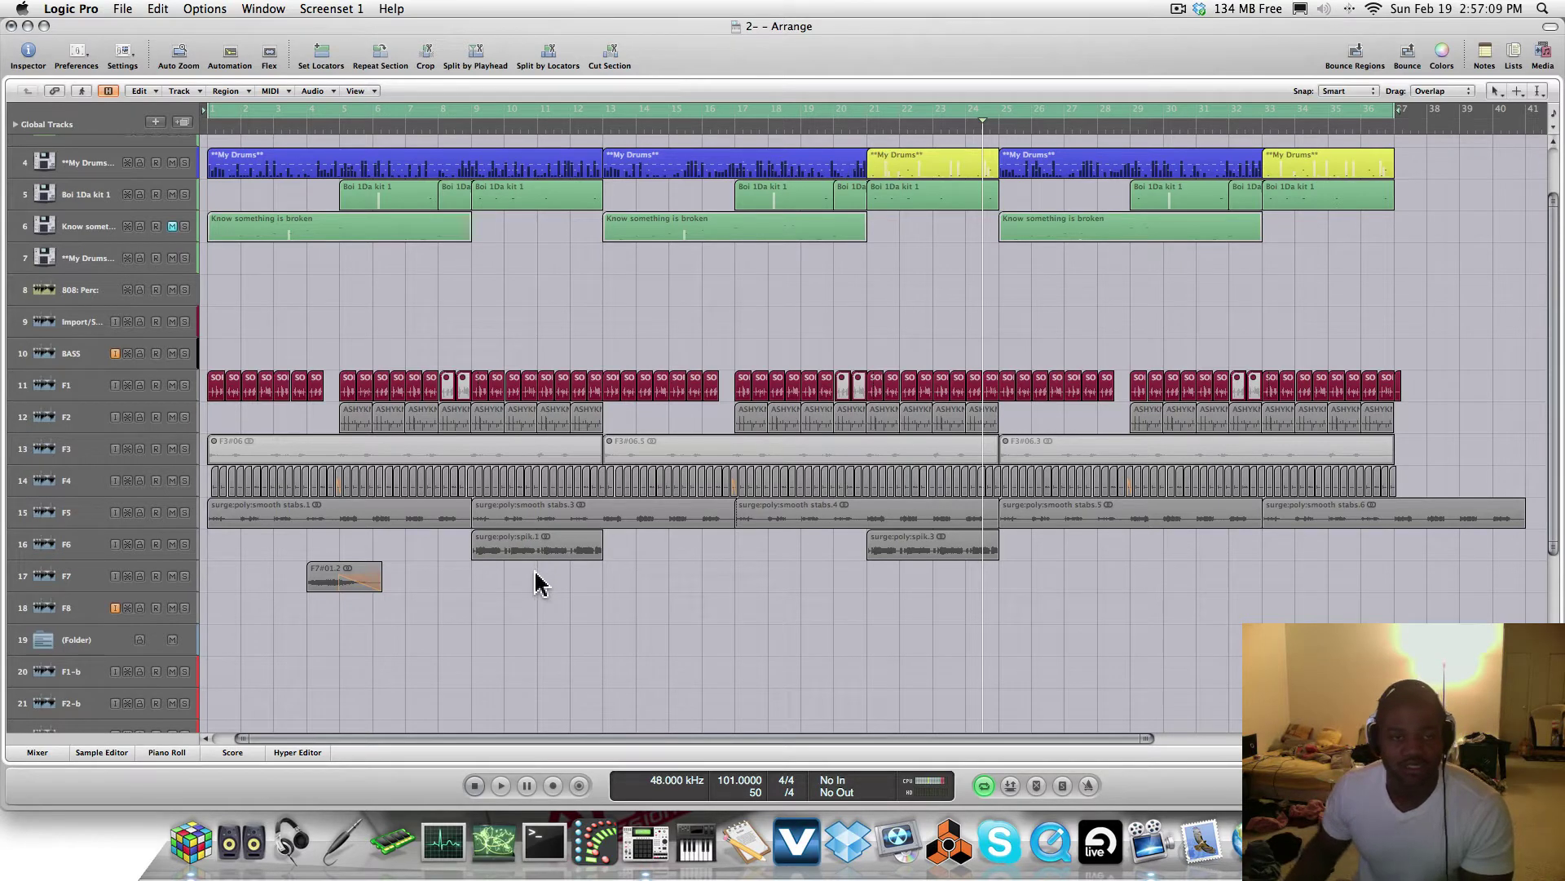
Open and dismiss the preference categories and project settings lists without changes
click(73, 49)
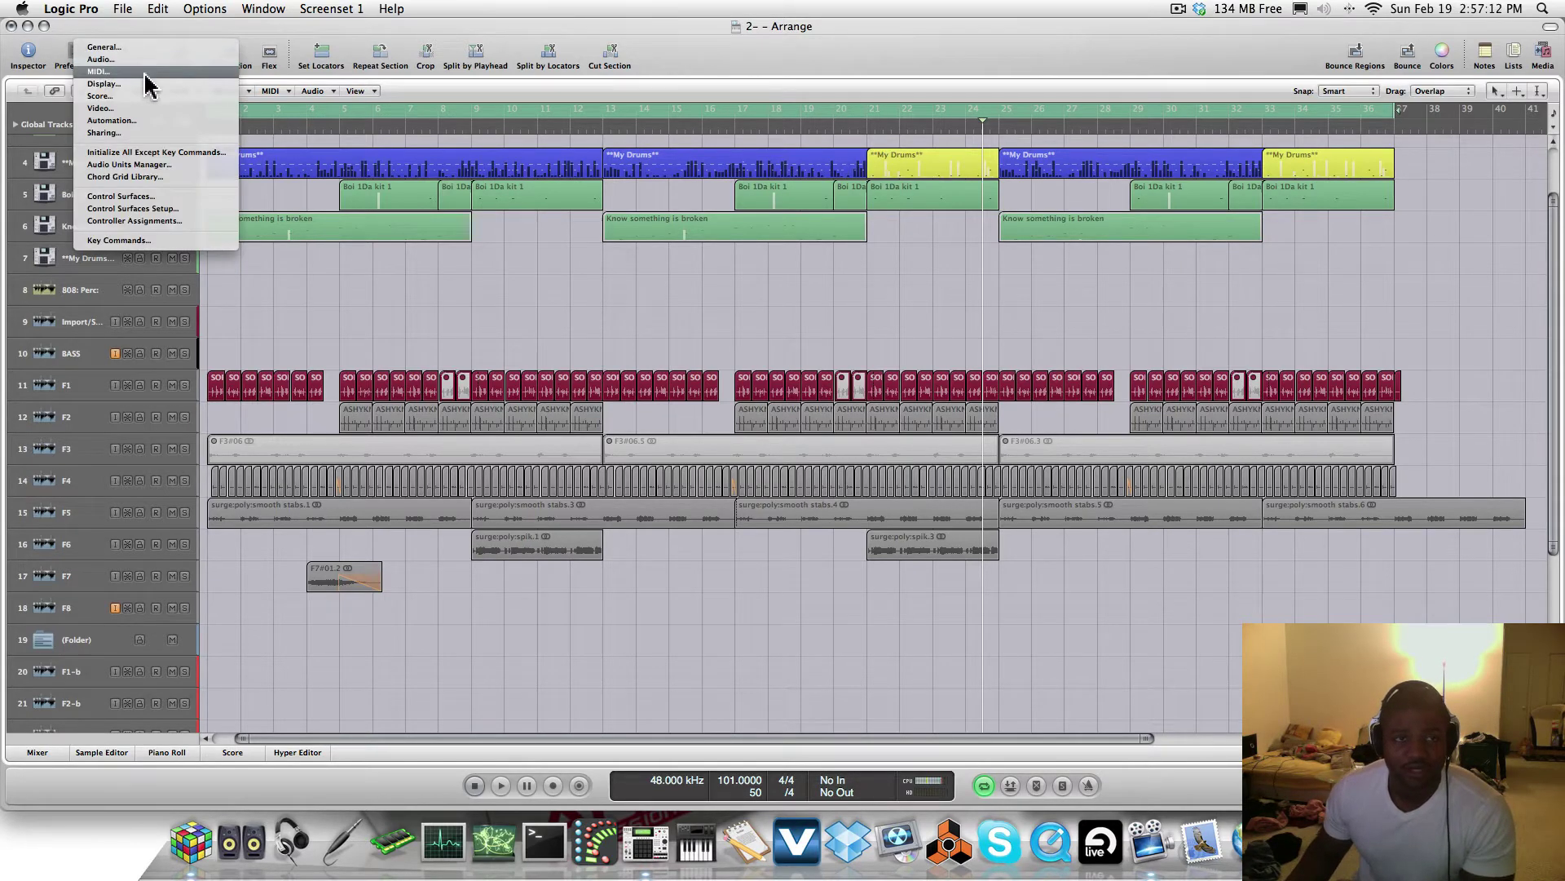
click(60, 69)
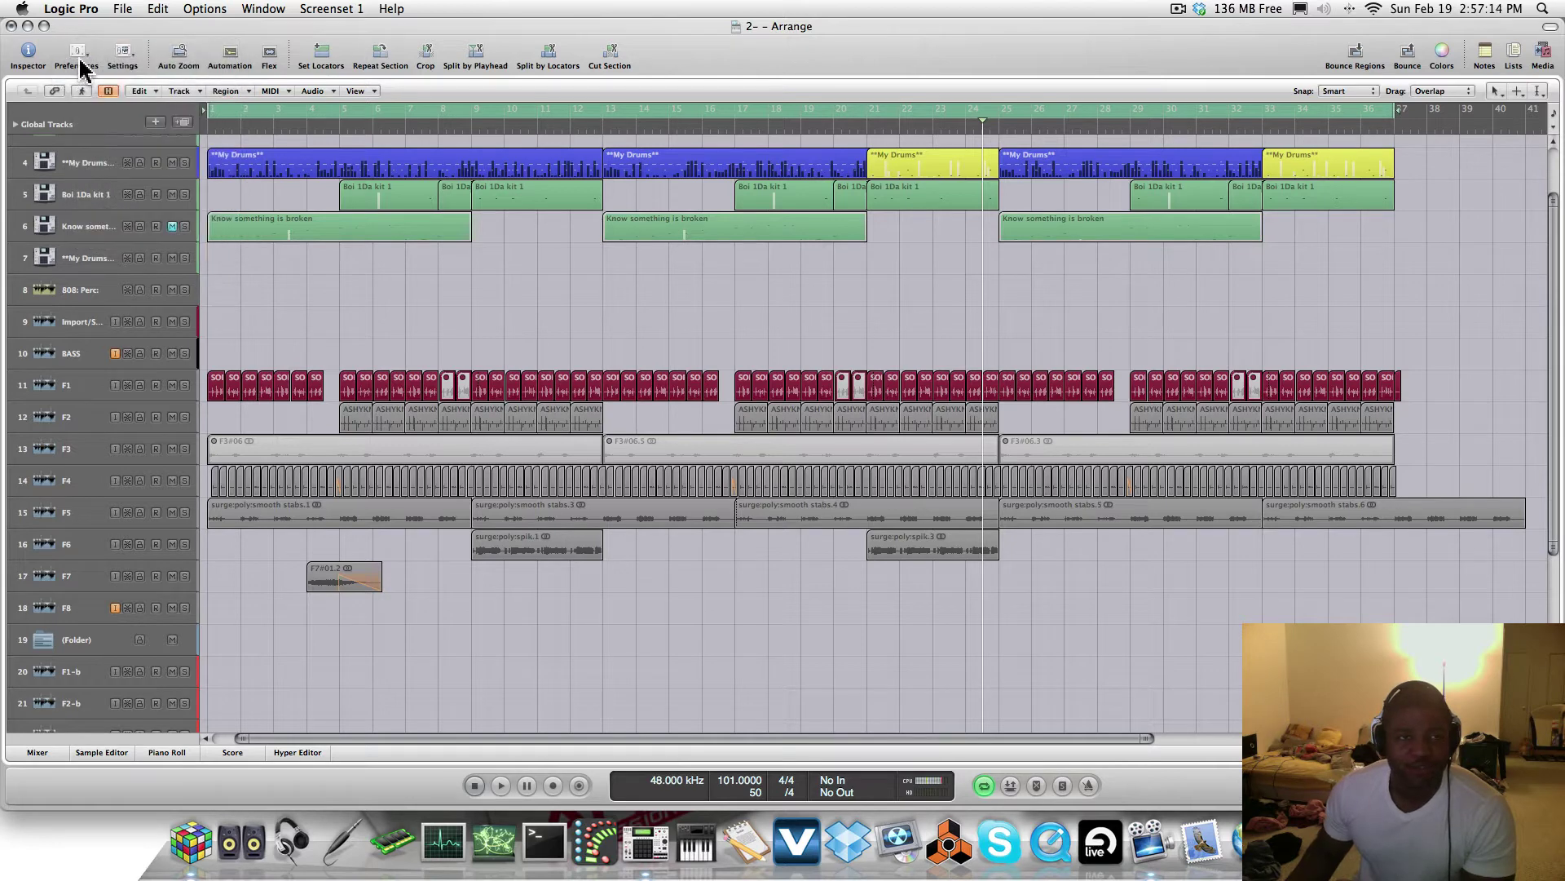
click(121, 55)
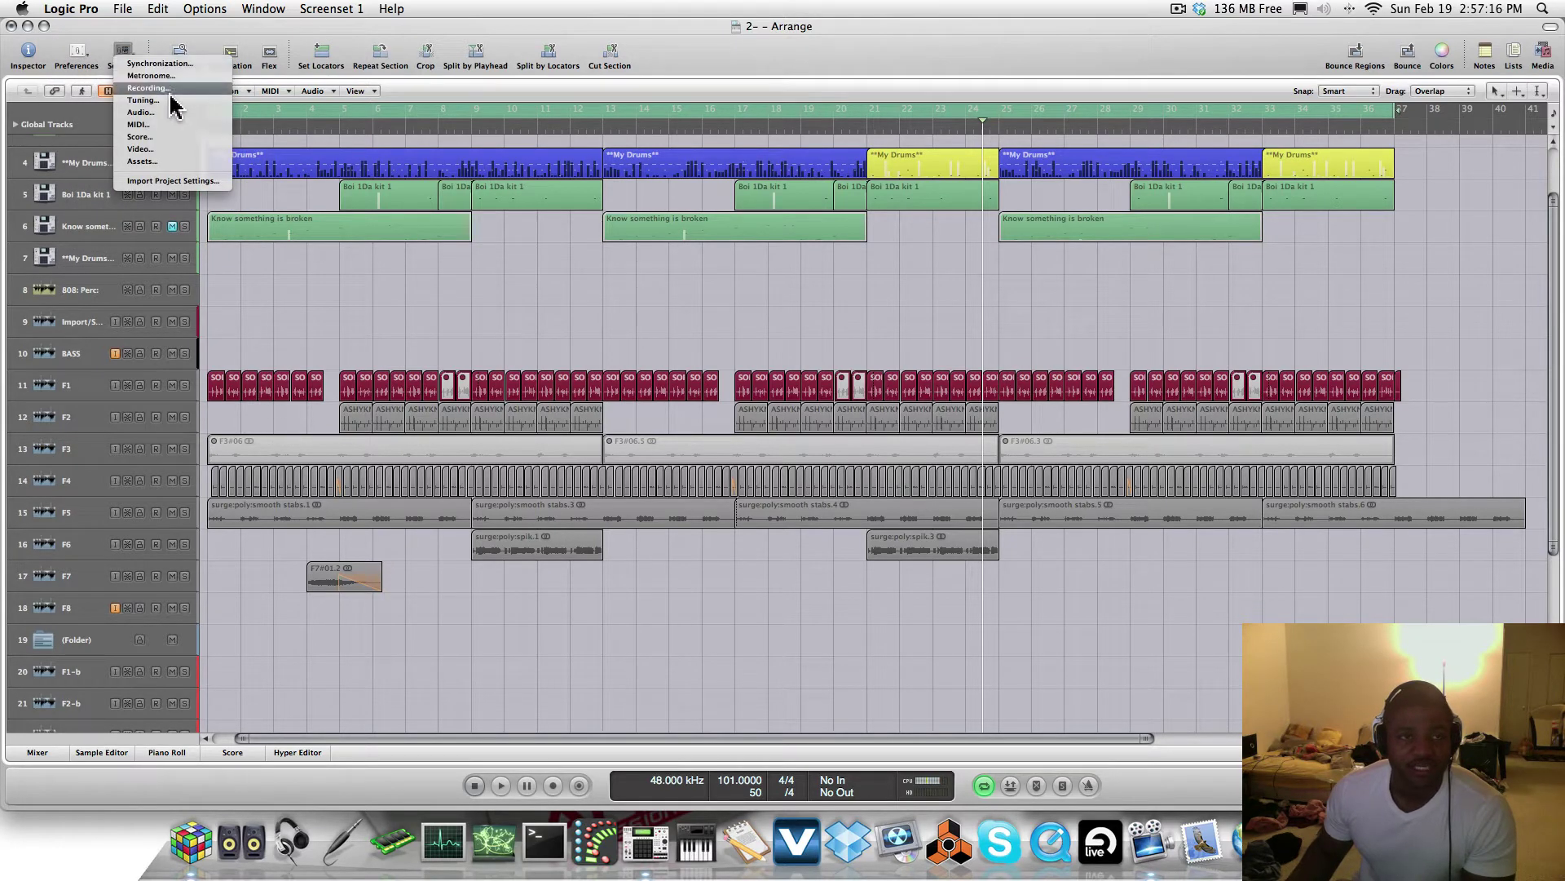
key(Escape)
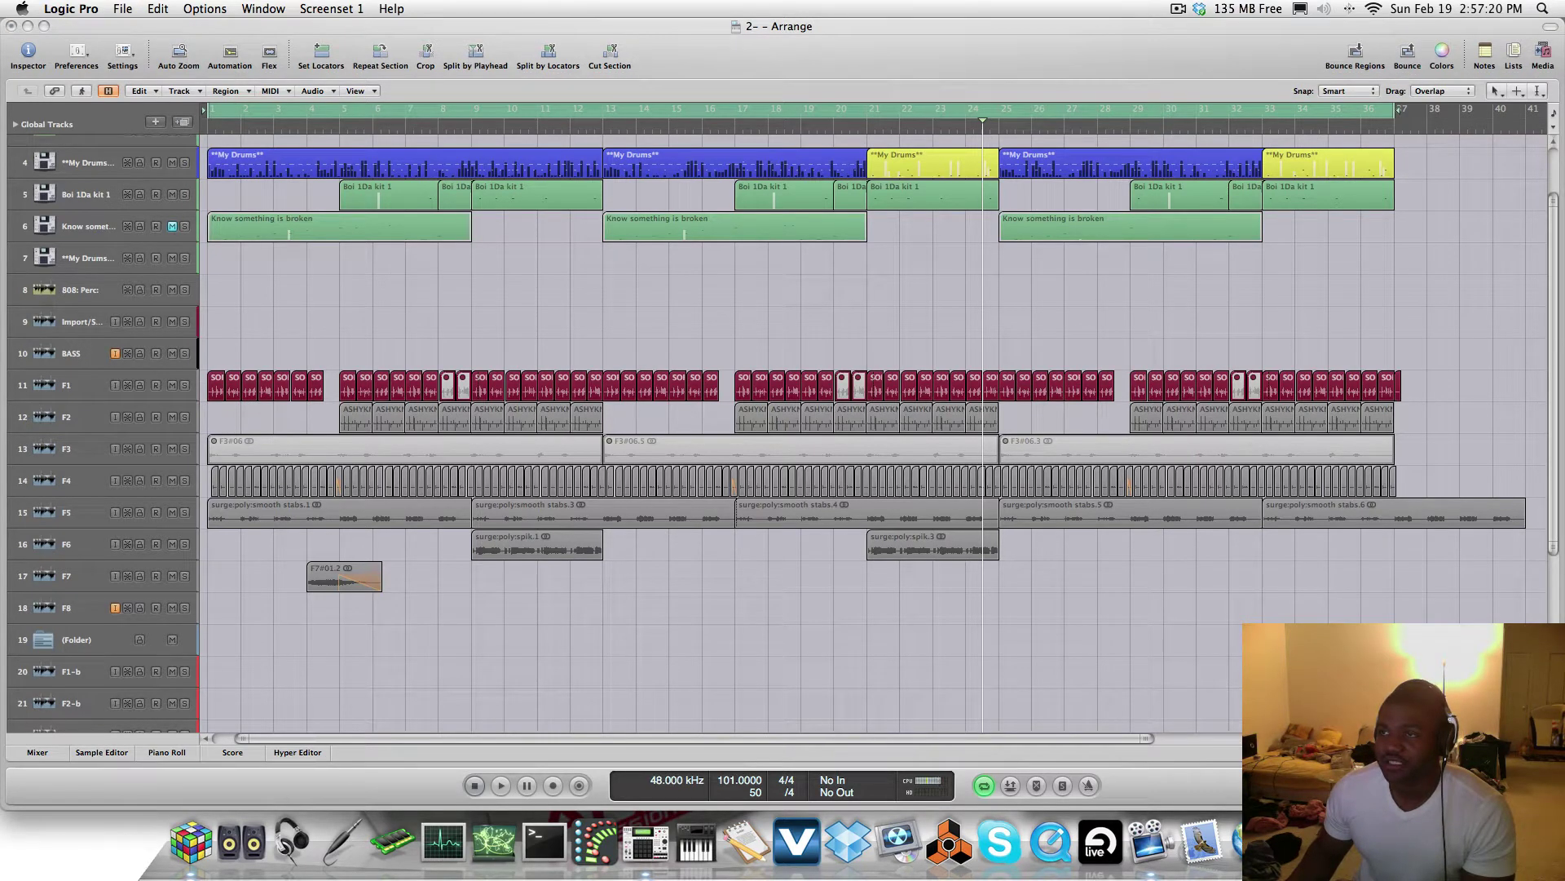
drag(1163, 302, 1019, 302)
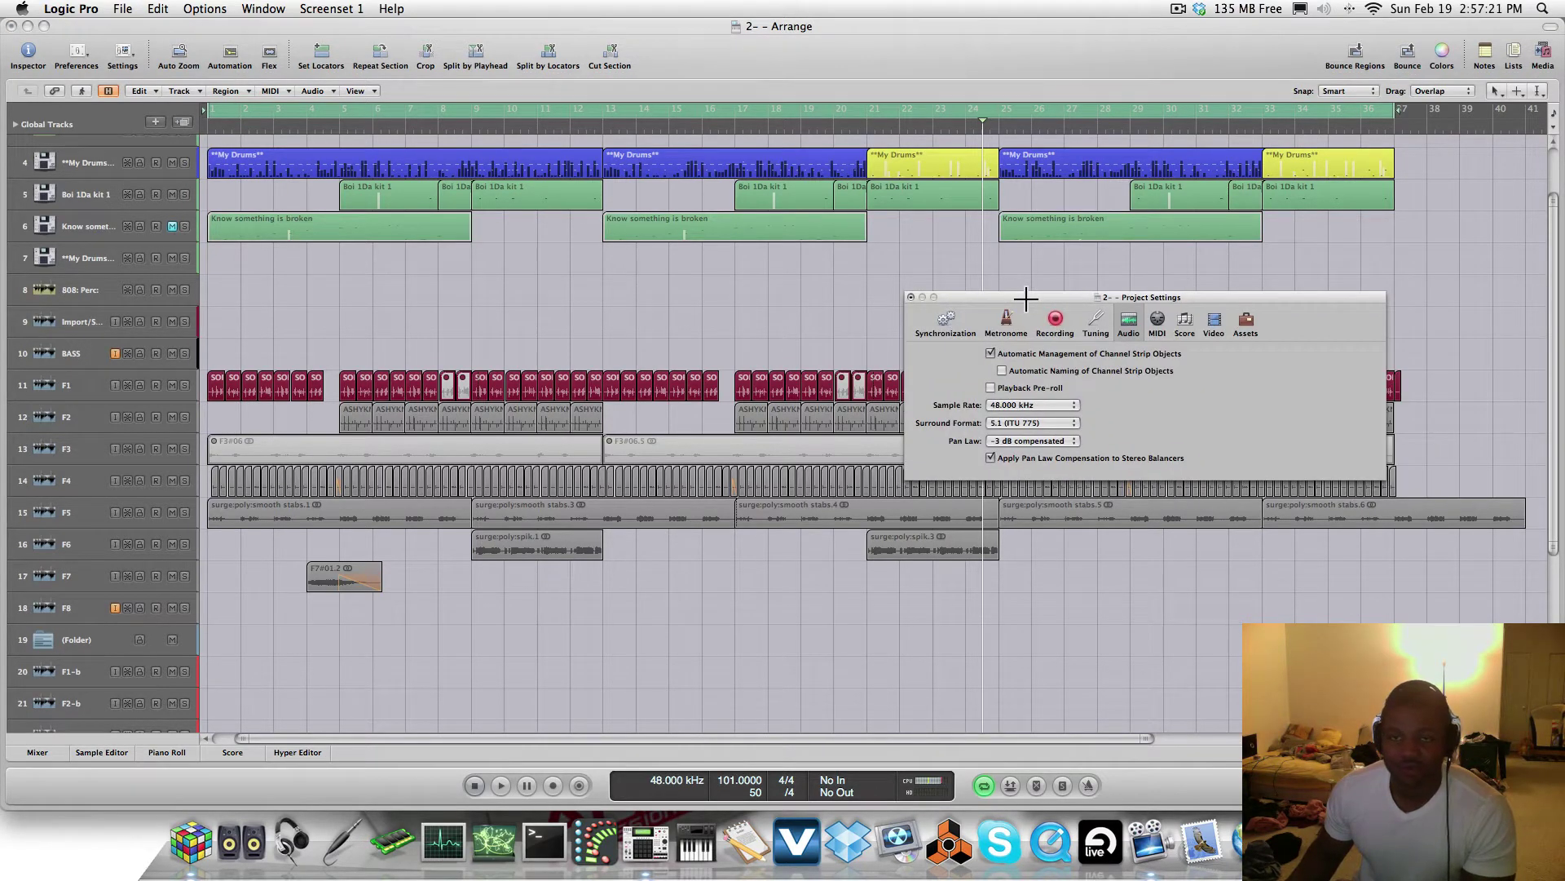
click(1075, 330)
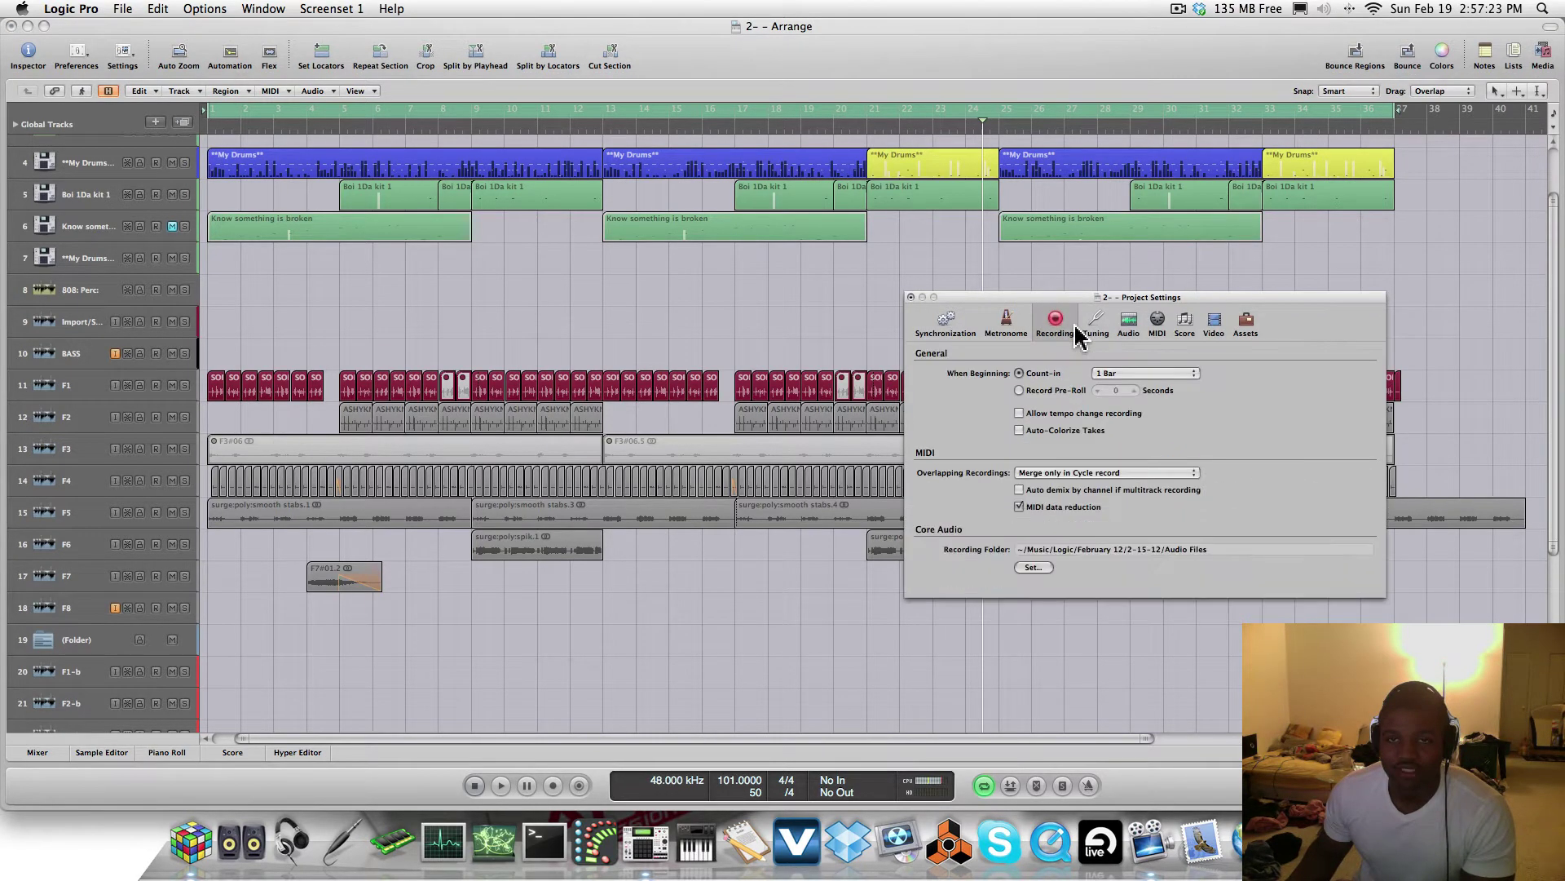
click(734, 509)
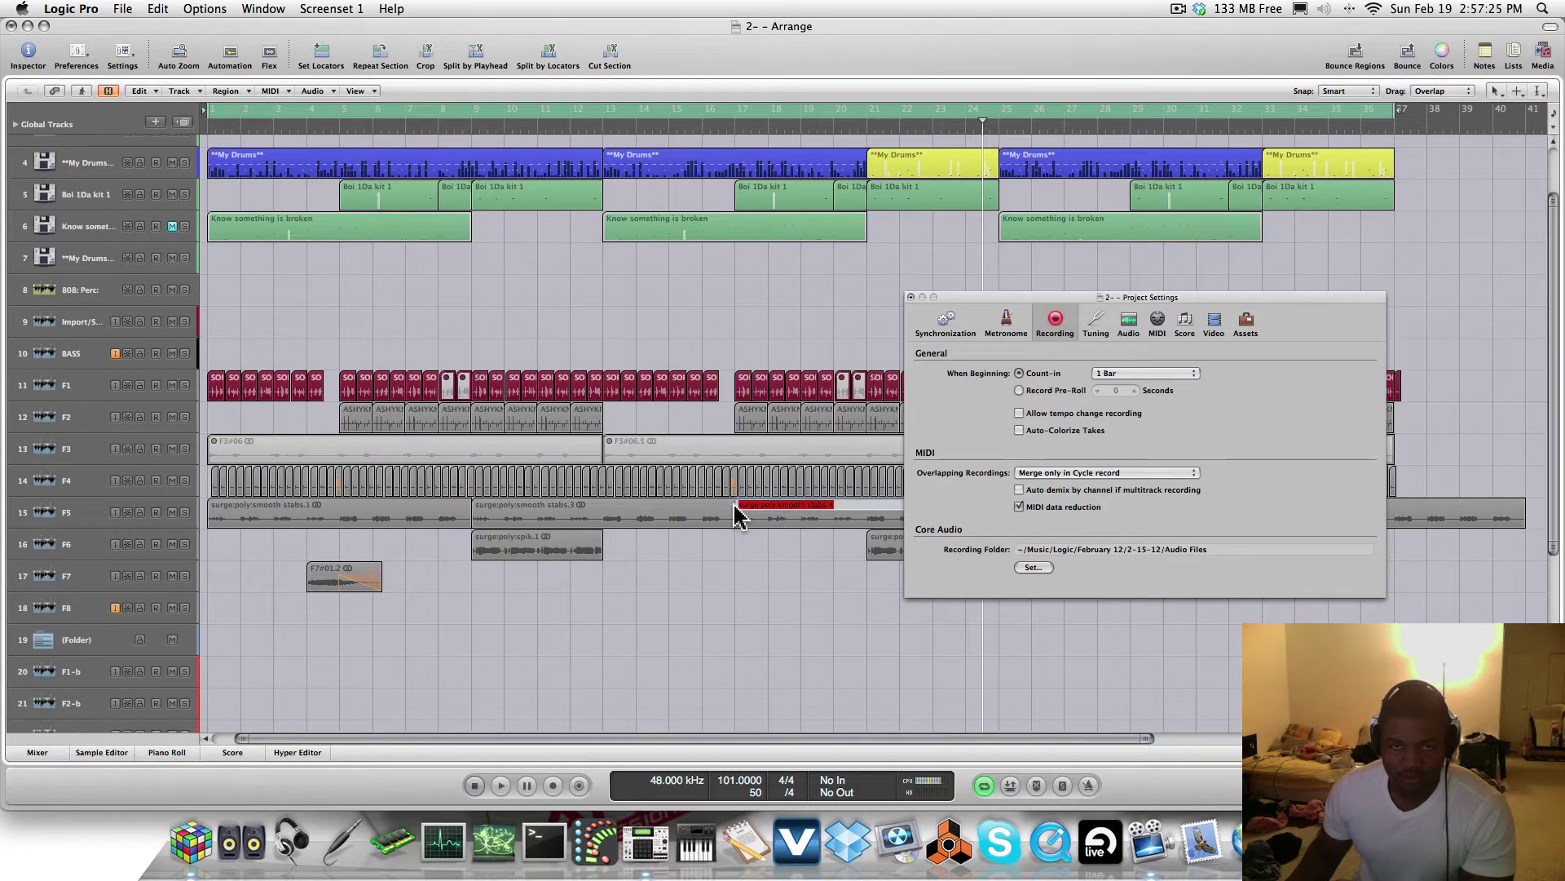
click(1276, 459)
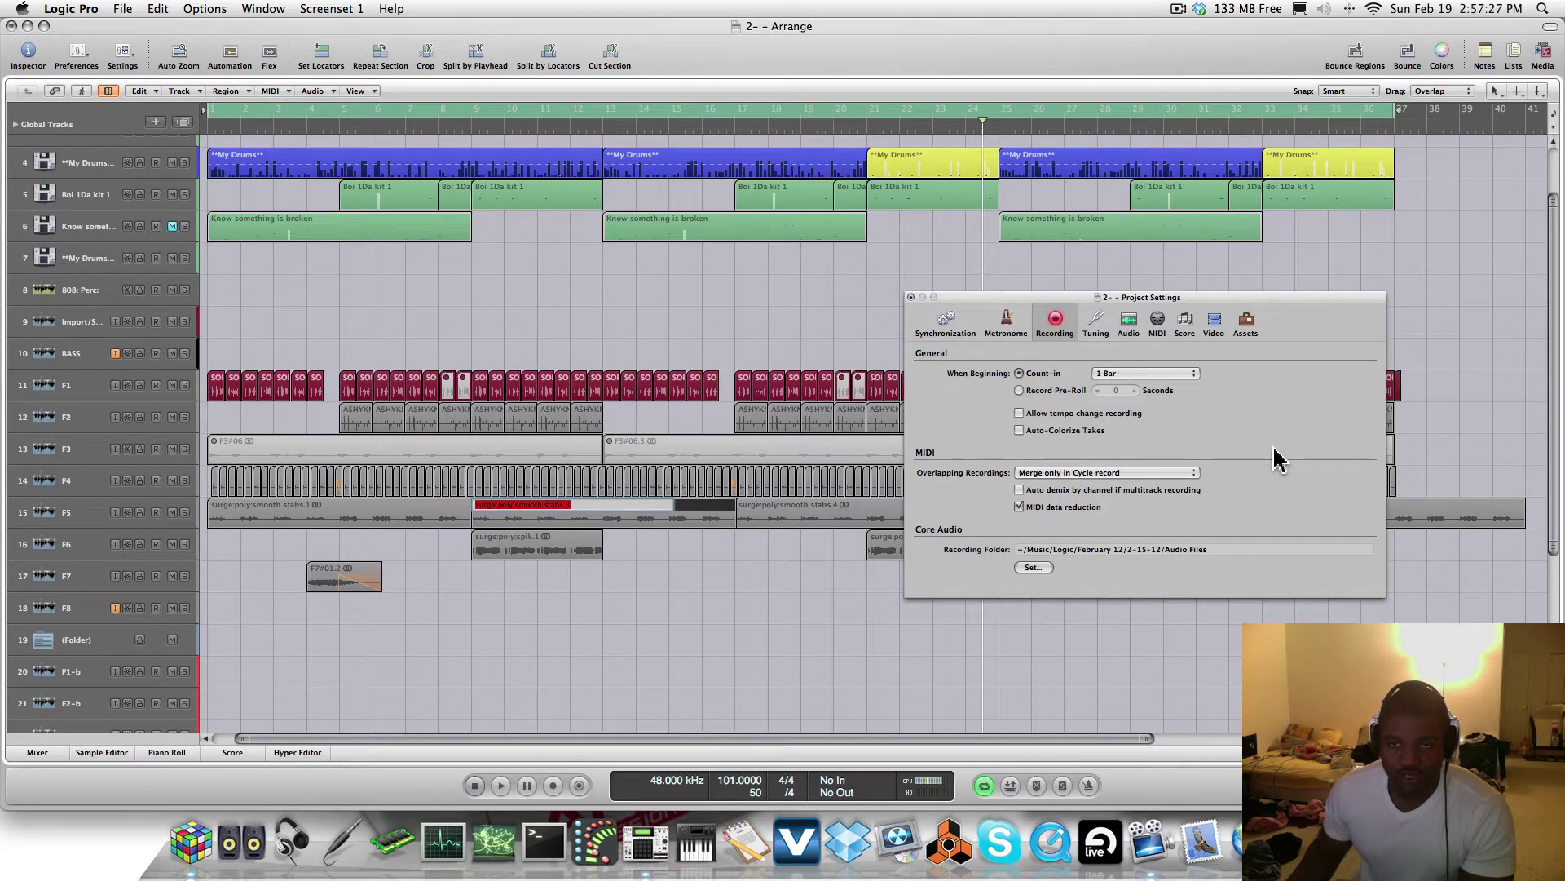
click(947, 325)
click(1157, 323)
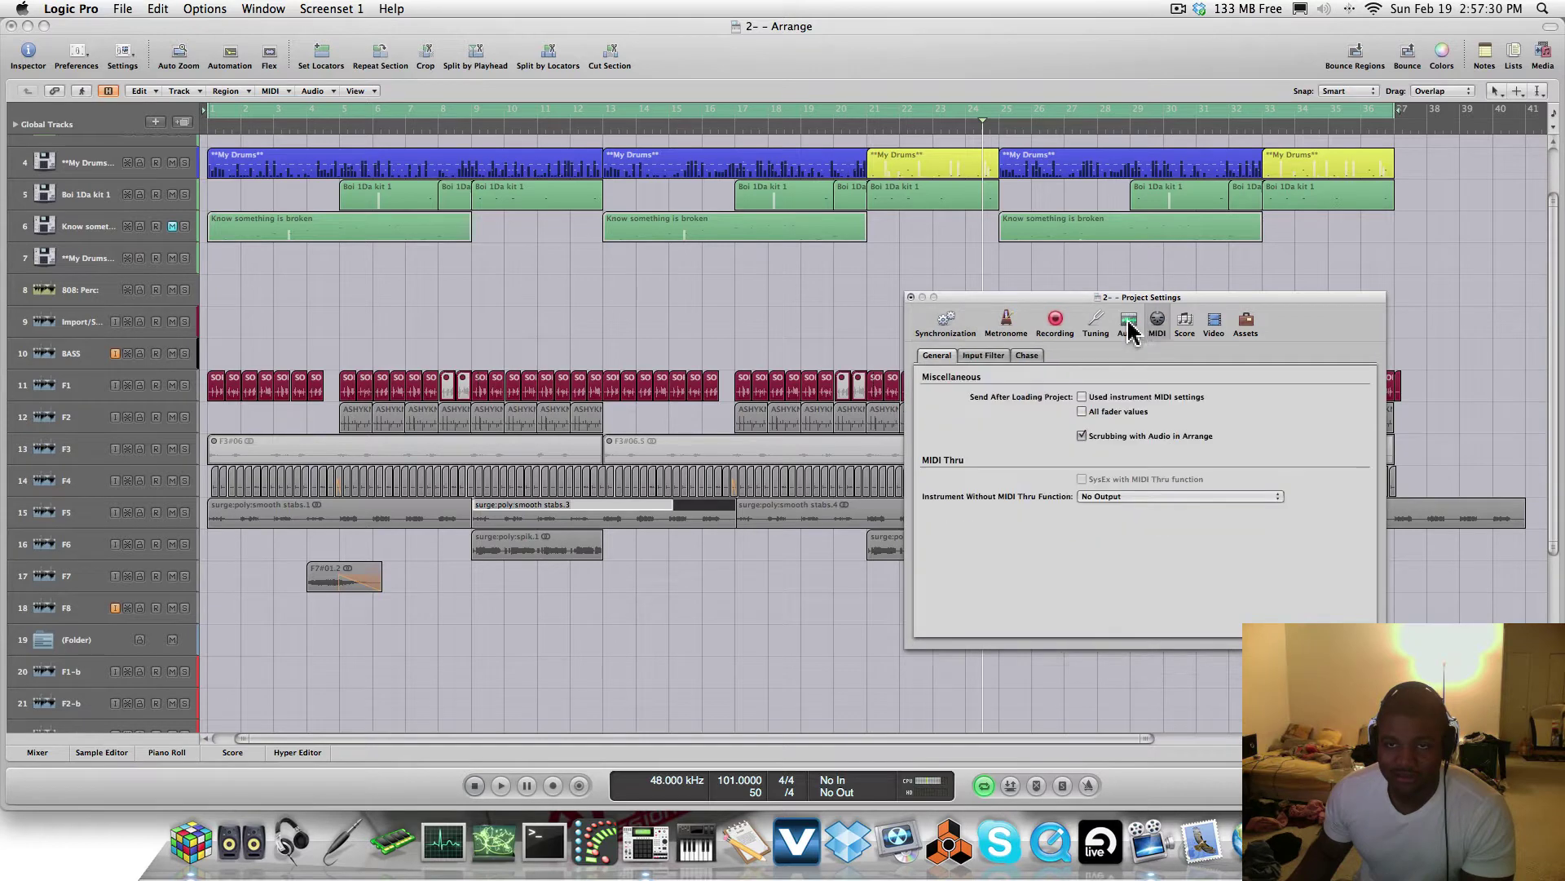
click(1129, 325)
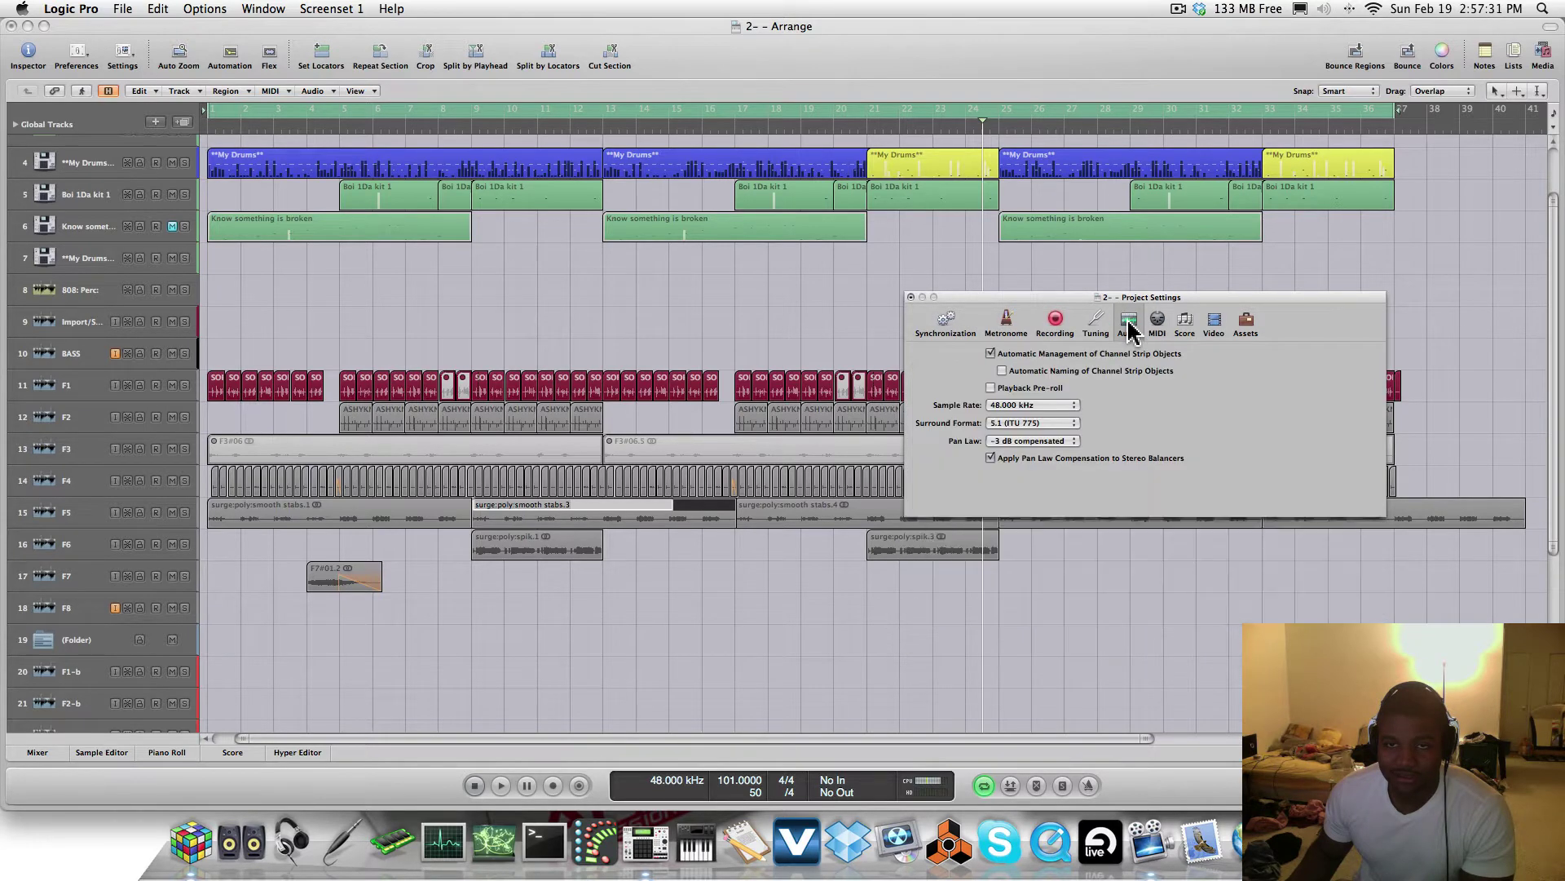
click(910, 298)
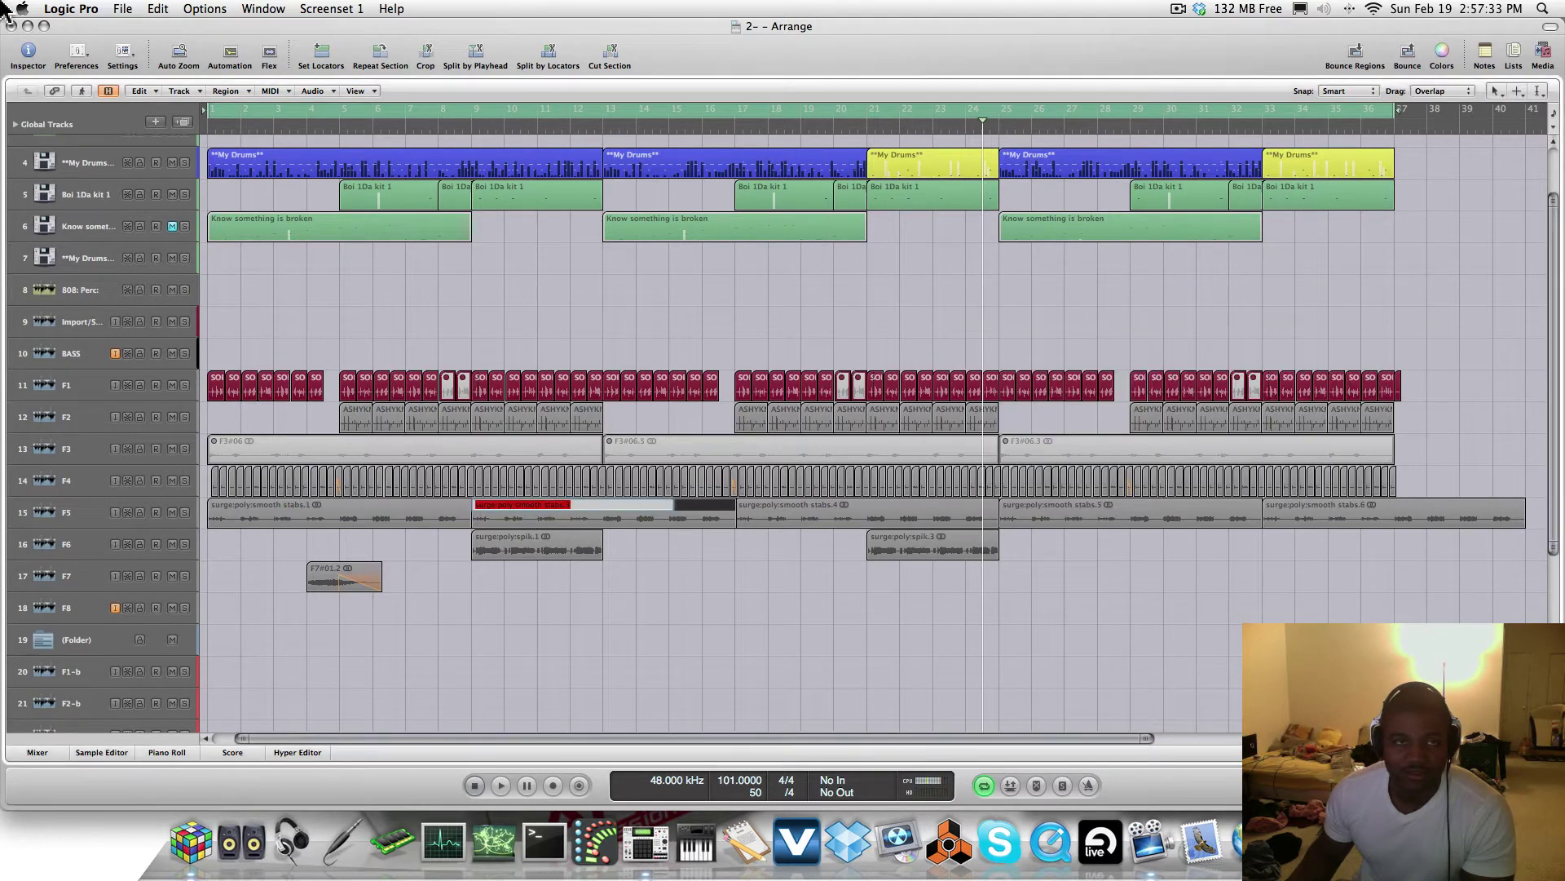
In General preferences' Editing tab, enable Marquee Tool Click Zones for the pointer tool
click(78, 55)
click(117, 59)
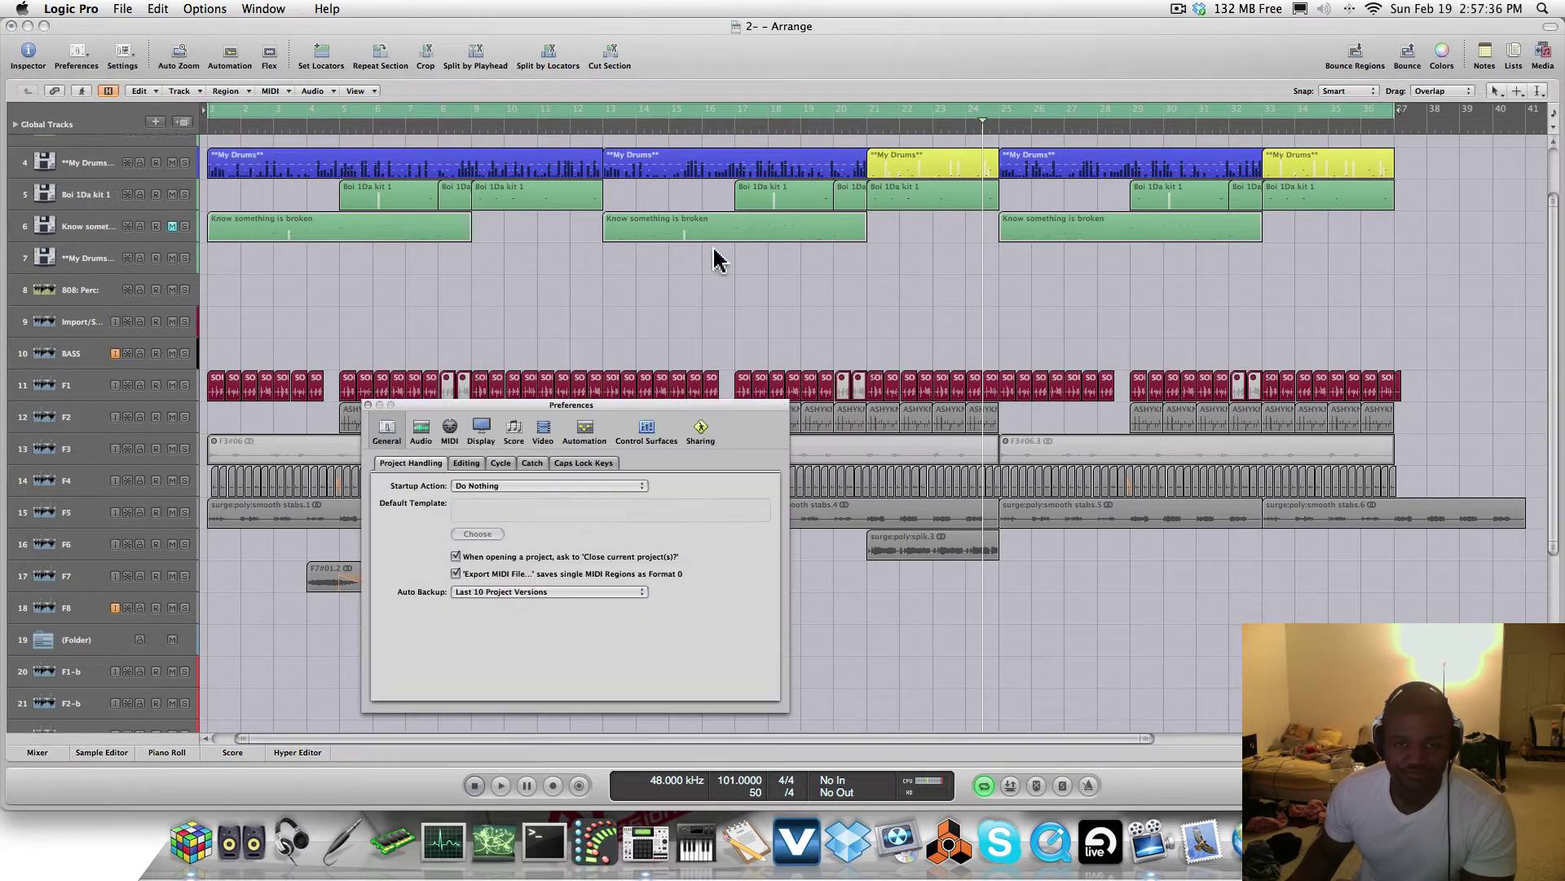
click(462, 464)
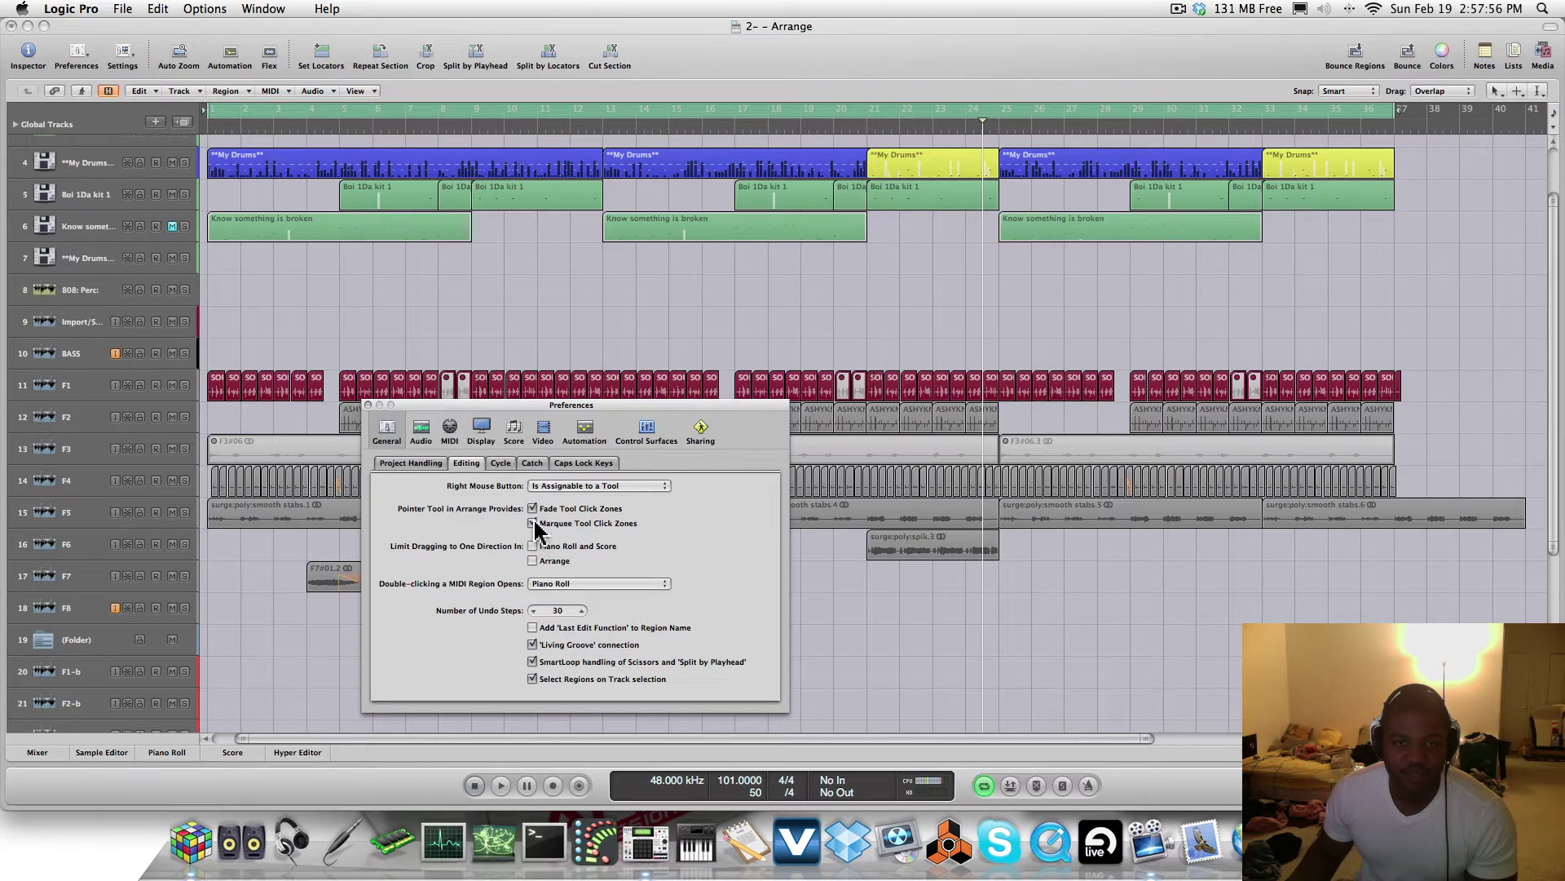
click(533, 524)
Close Preferences, trial-cut the end of smooth stabs.1, undo the cut, and zoom to that region
click(368, 404)
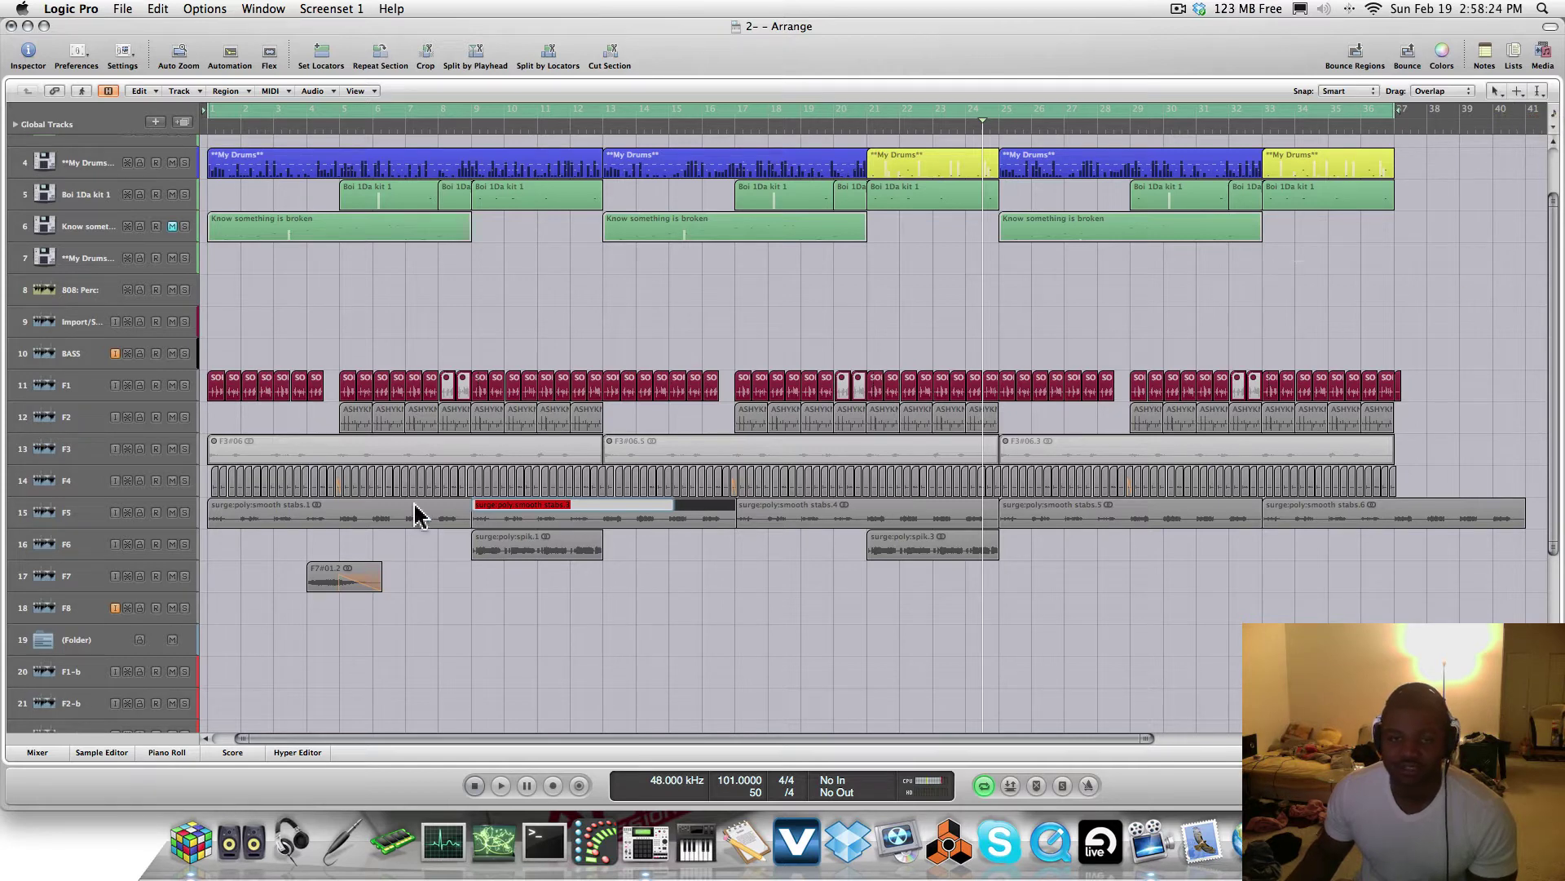
click(608, 583)
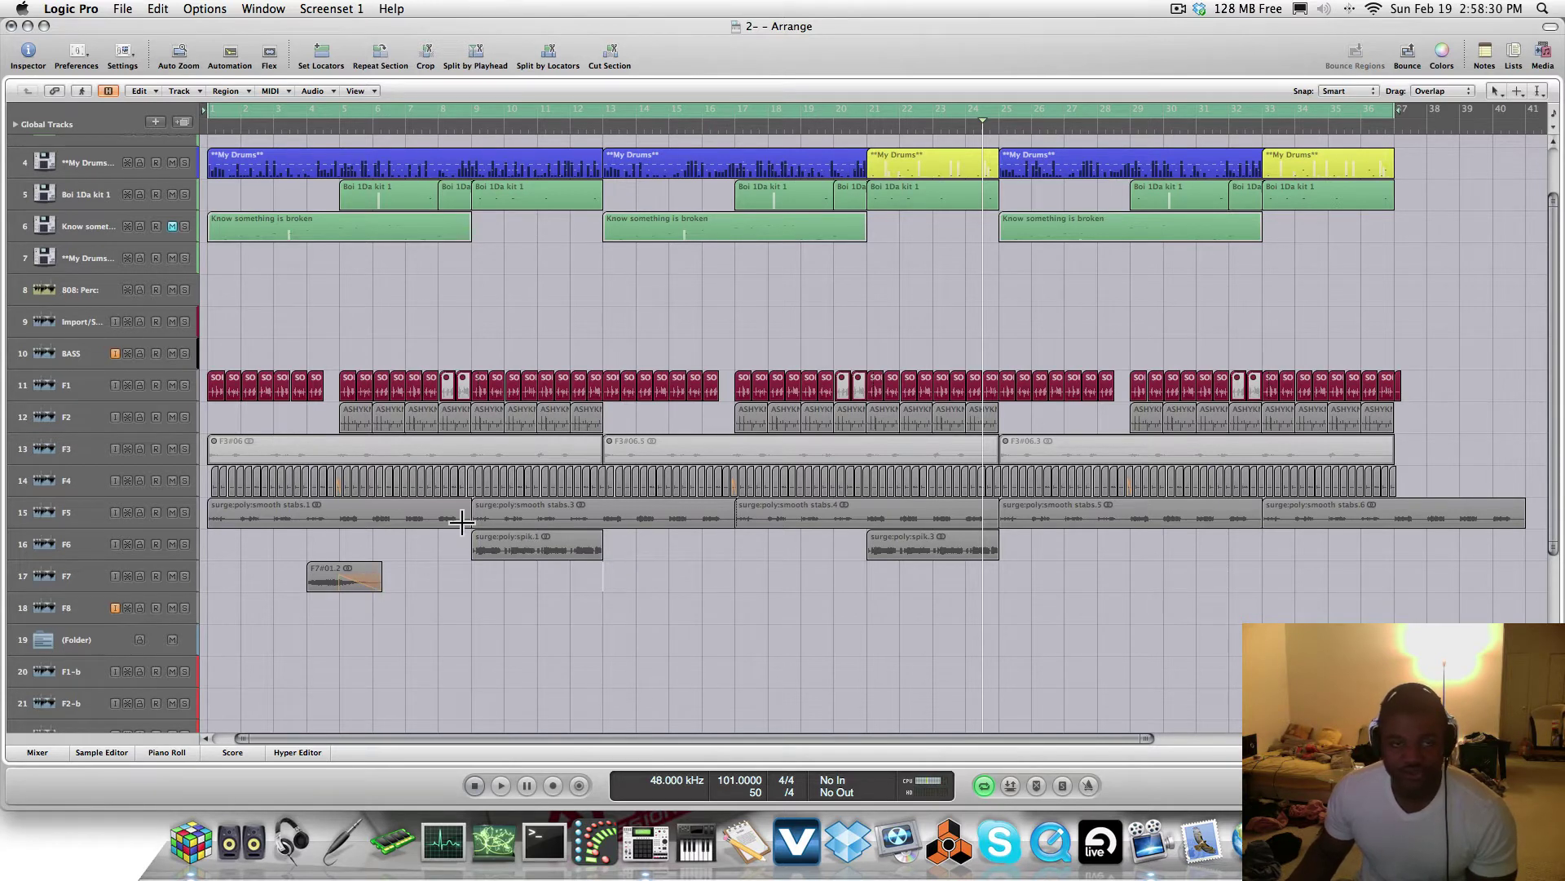
drag(460, 522, 438, 528)
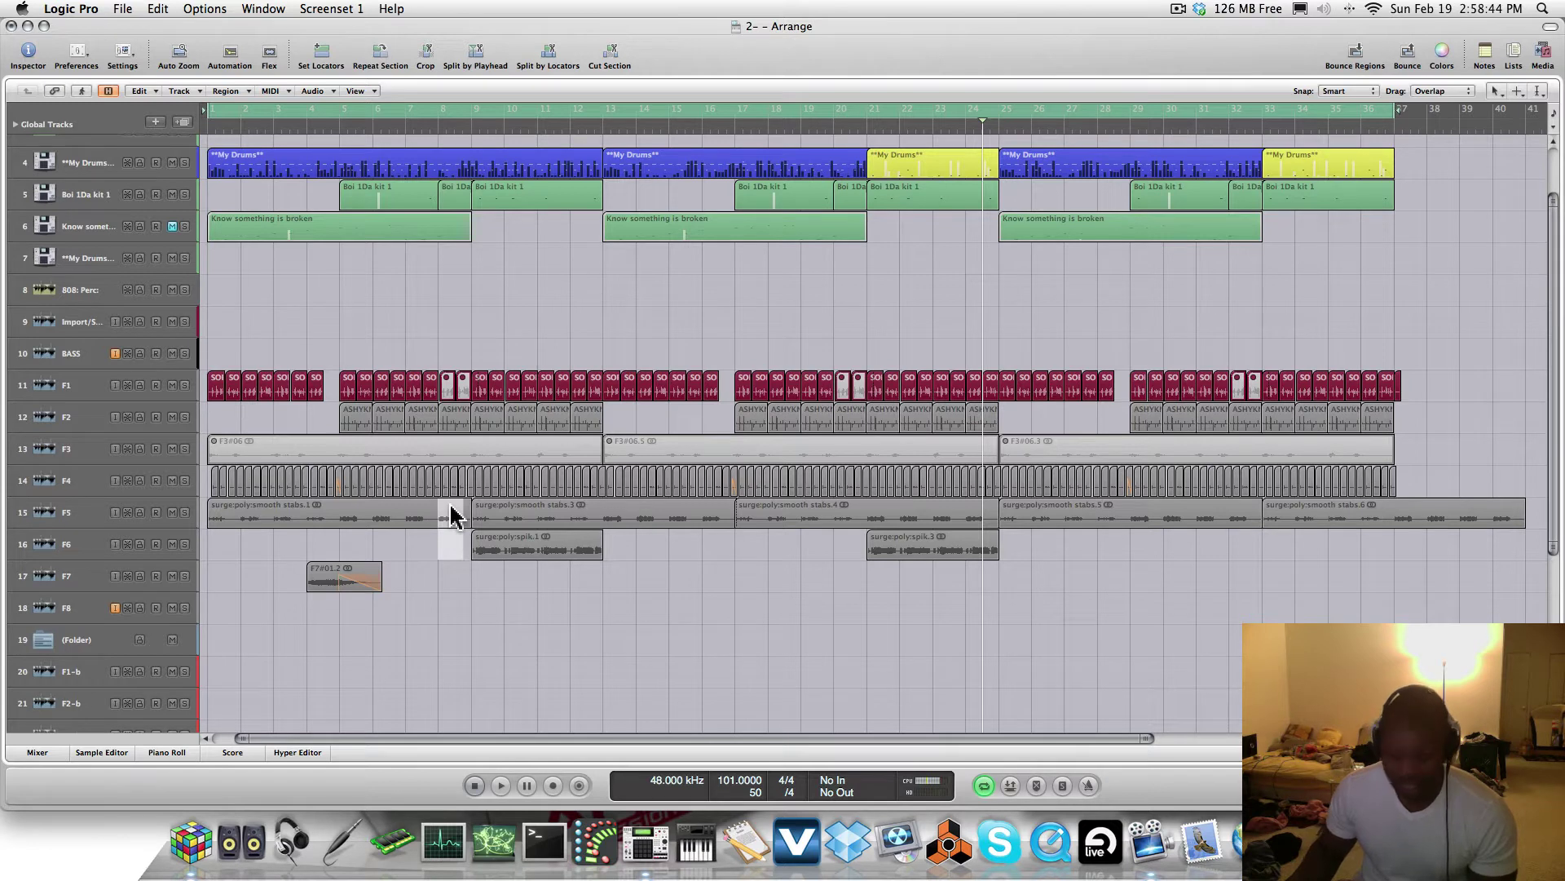
click(452, 515)
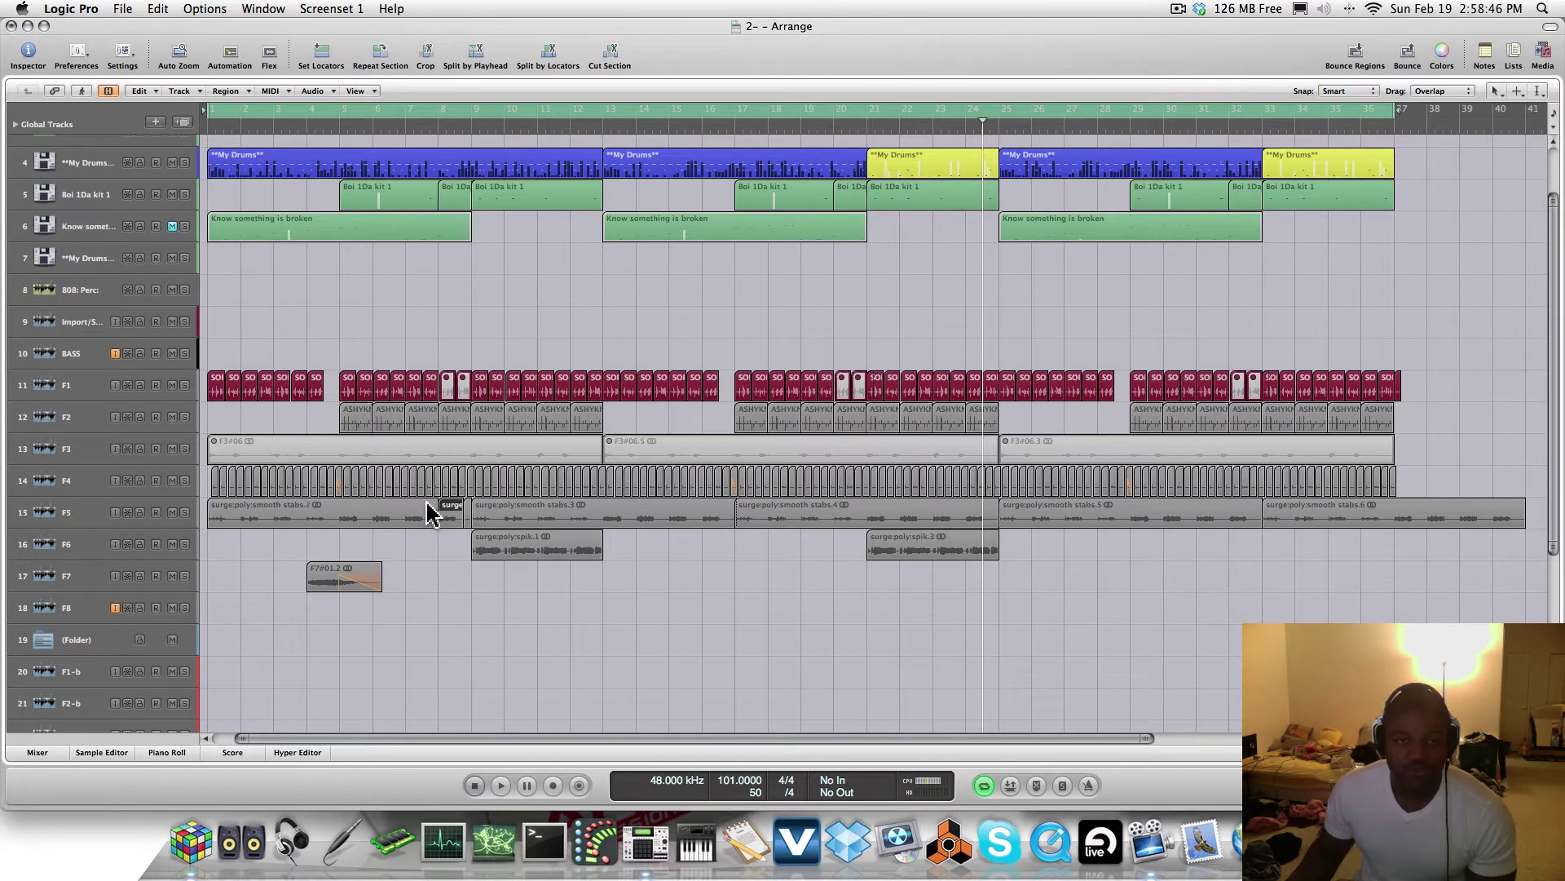
key(super+z)
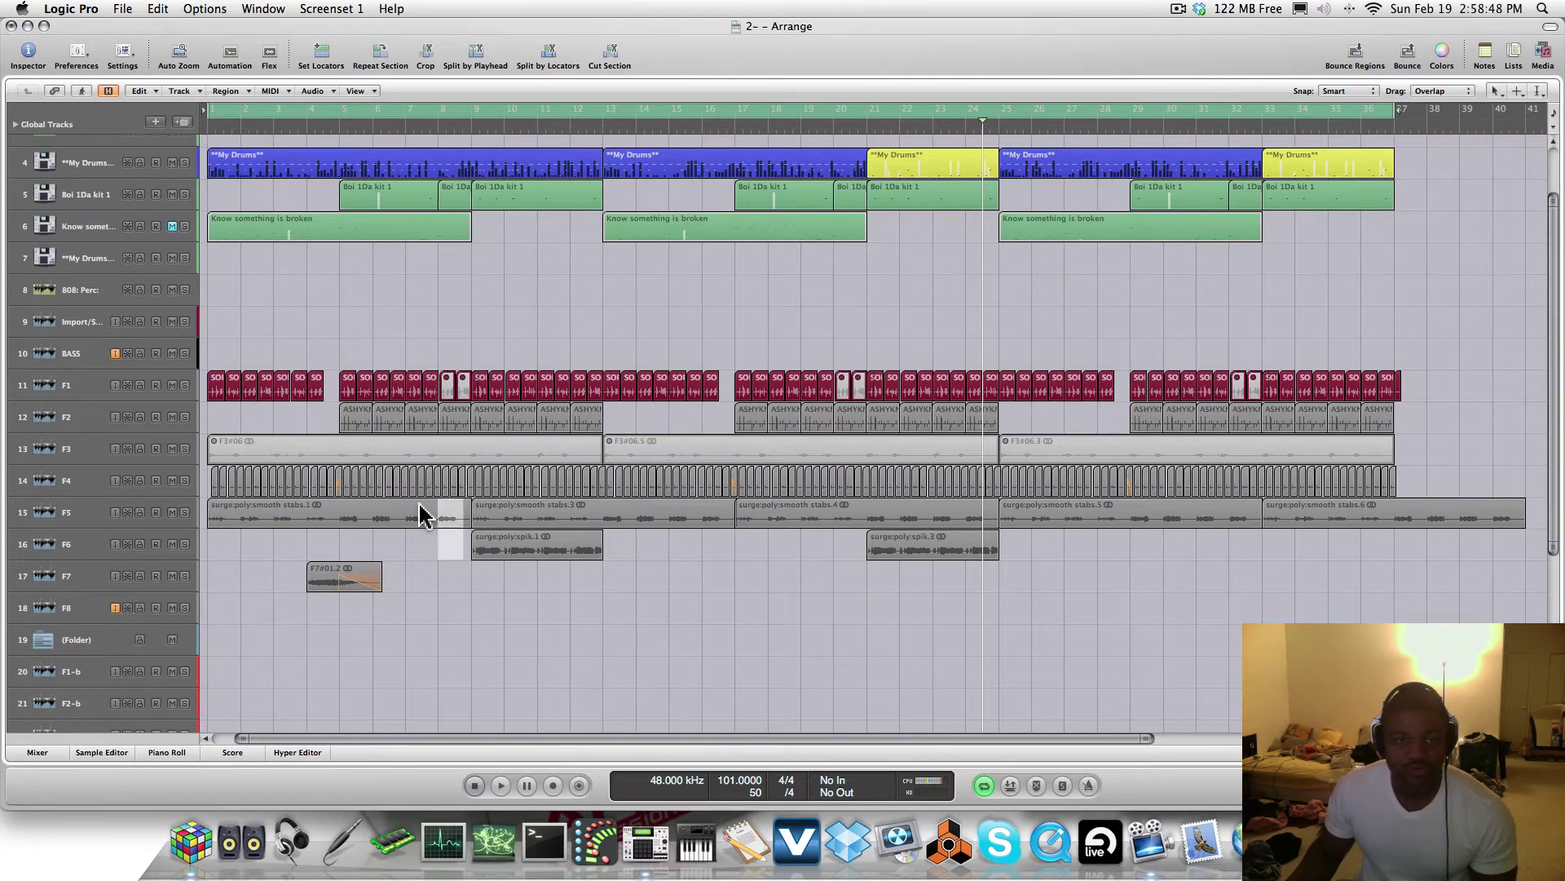
click(422, 515)
key(z)
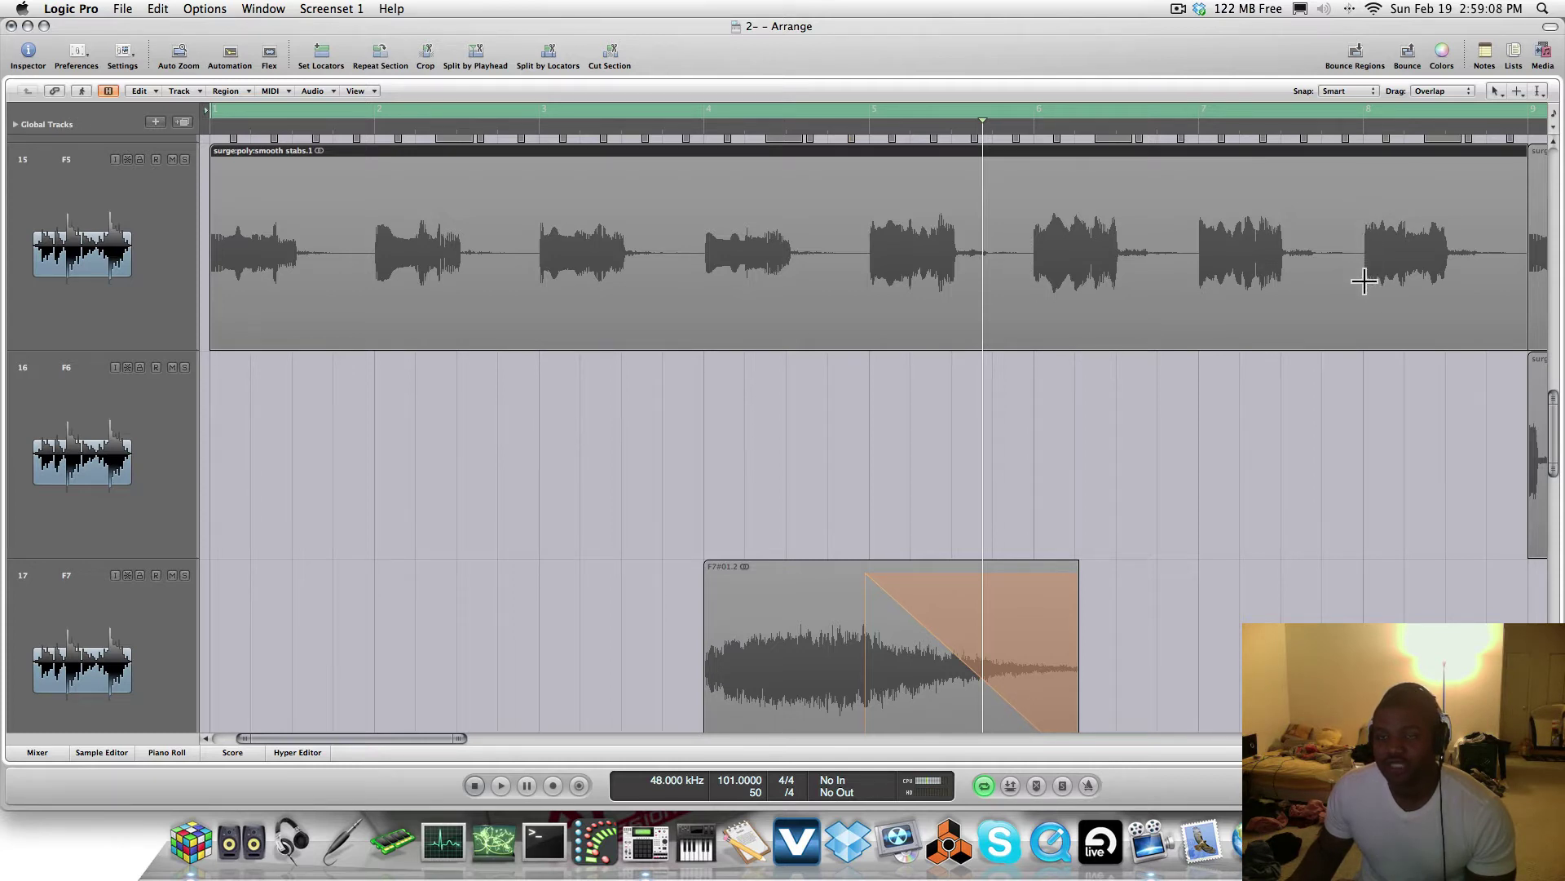
Split off smooth stabs.8 from bar 8 to the region end and view it zoomed out in the Sample Editor
drag(1364, 282, 1526, 297)
click(1408, 168)
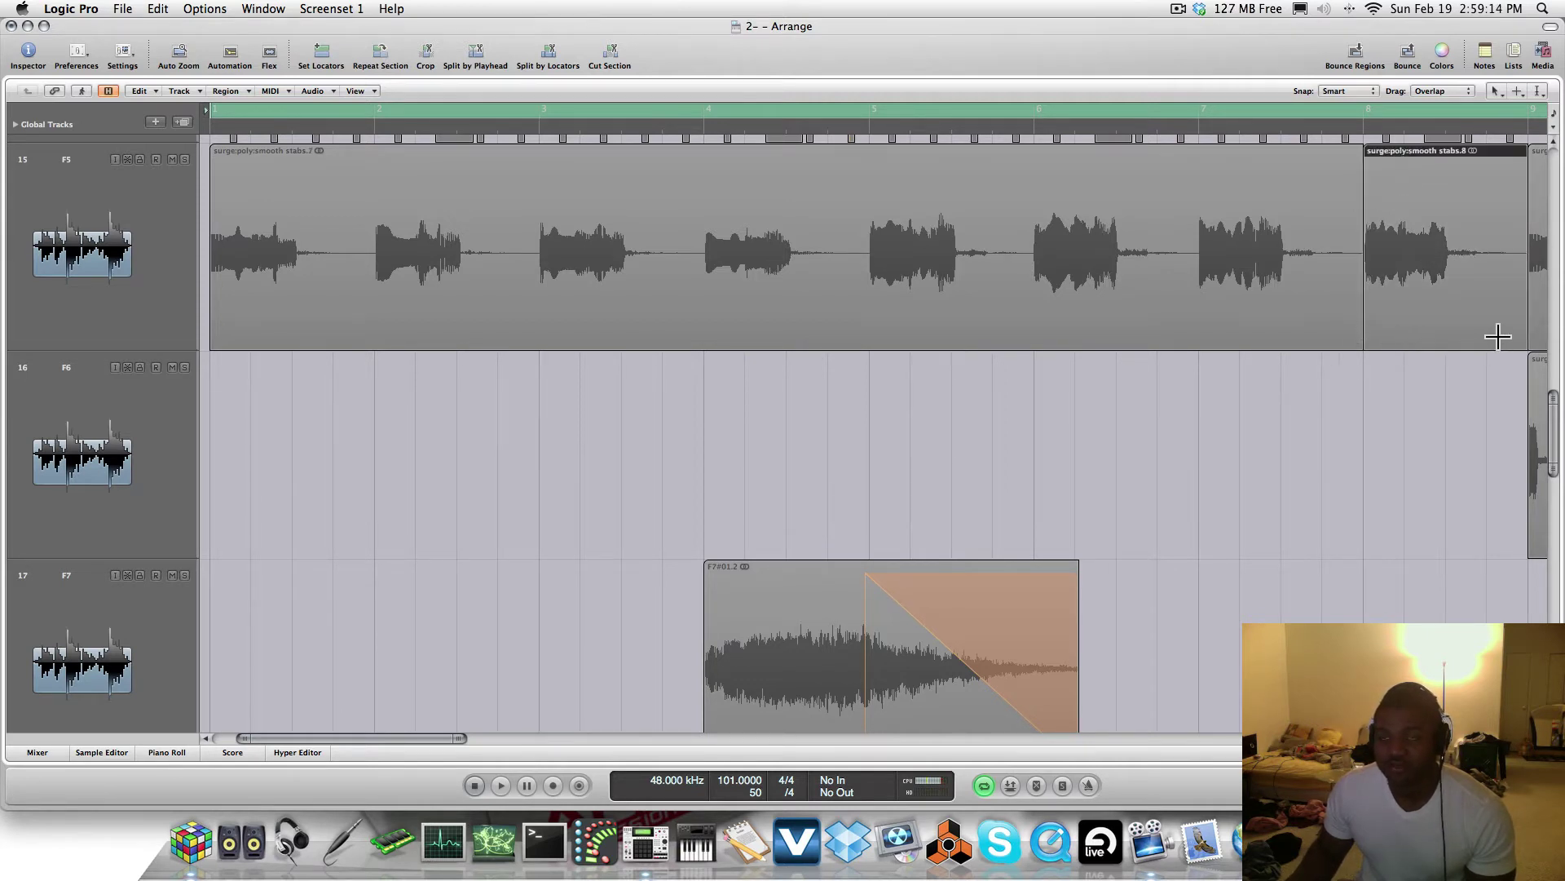
double_click(1402, 171)
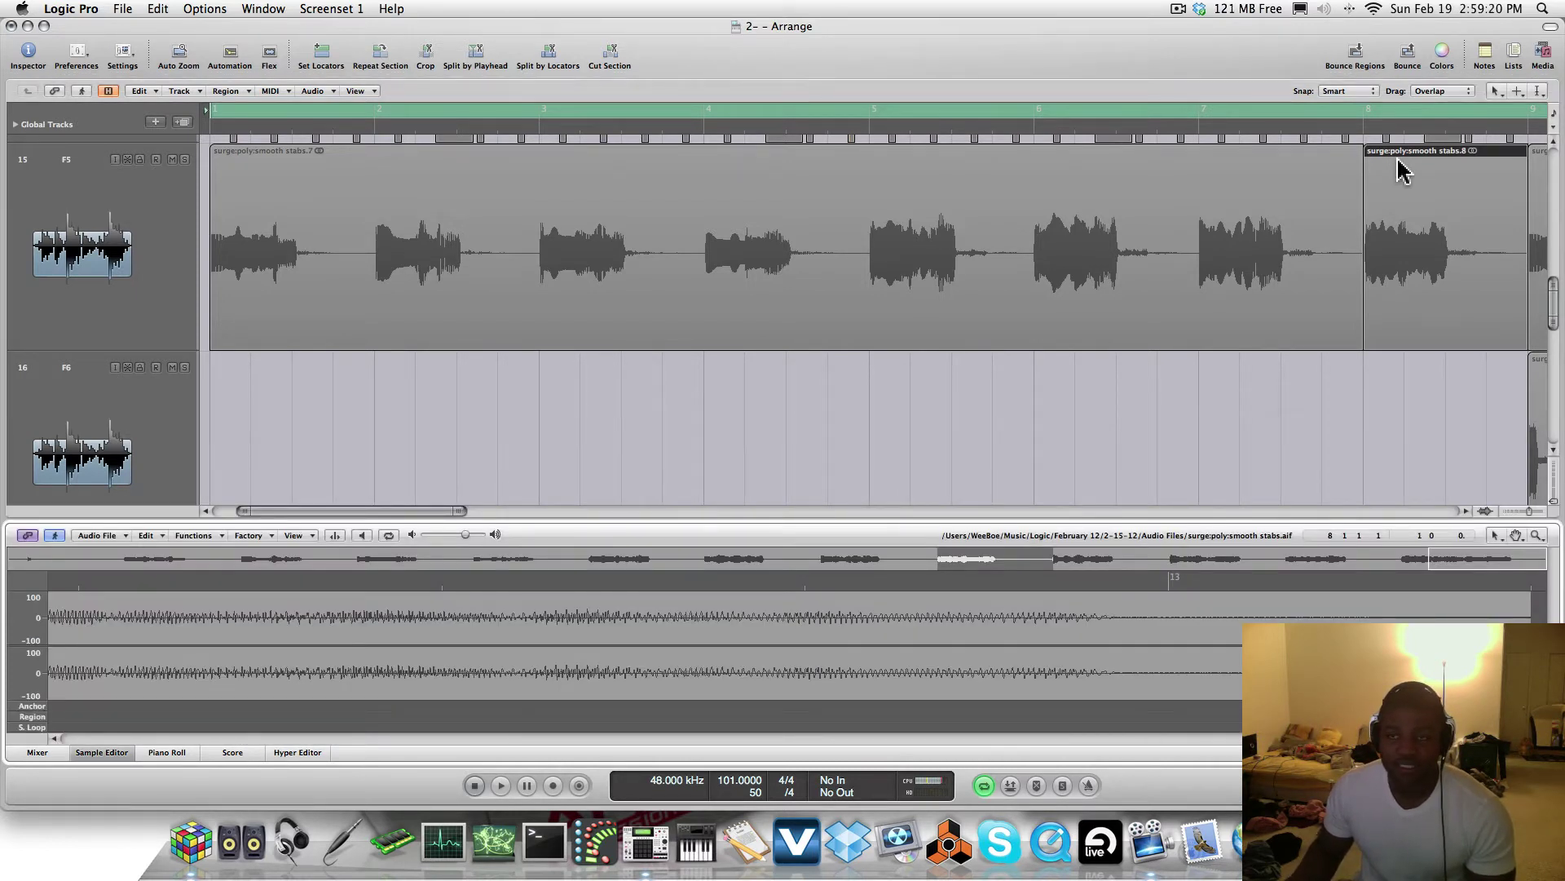
scroll(798, 650, down, 2)
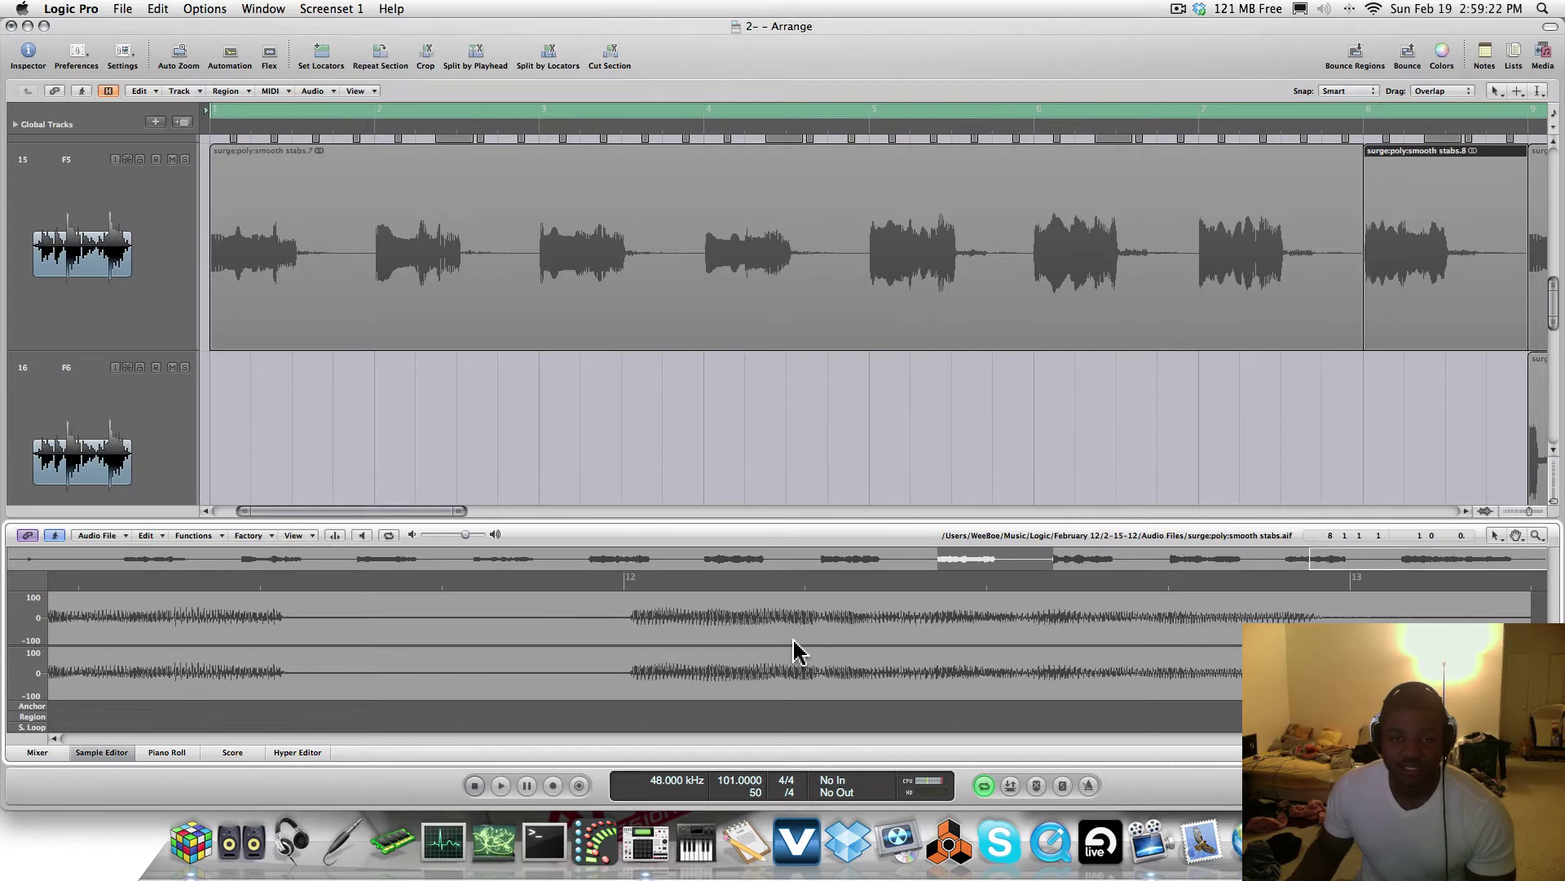
scroll(797, 651, down, 2)
scroll(797, 651, down, 2)
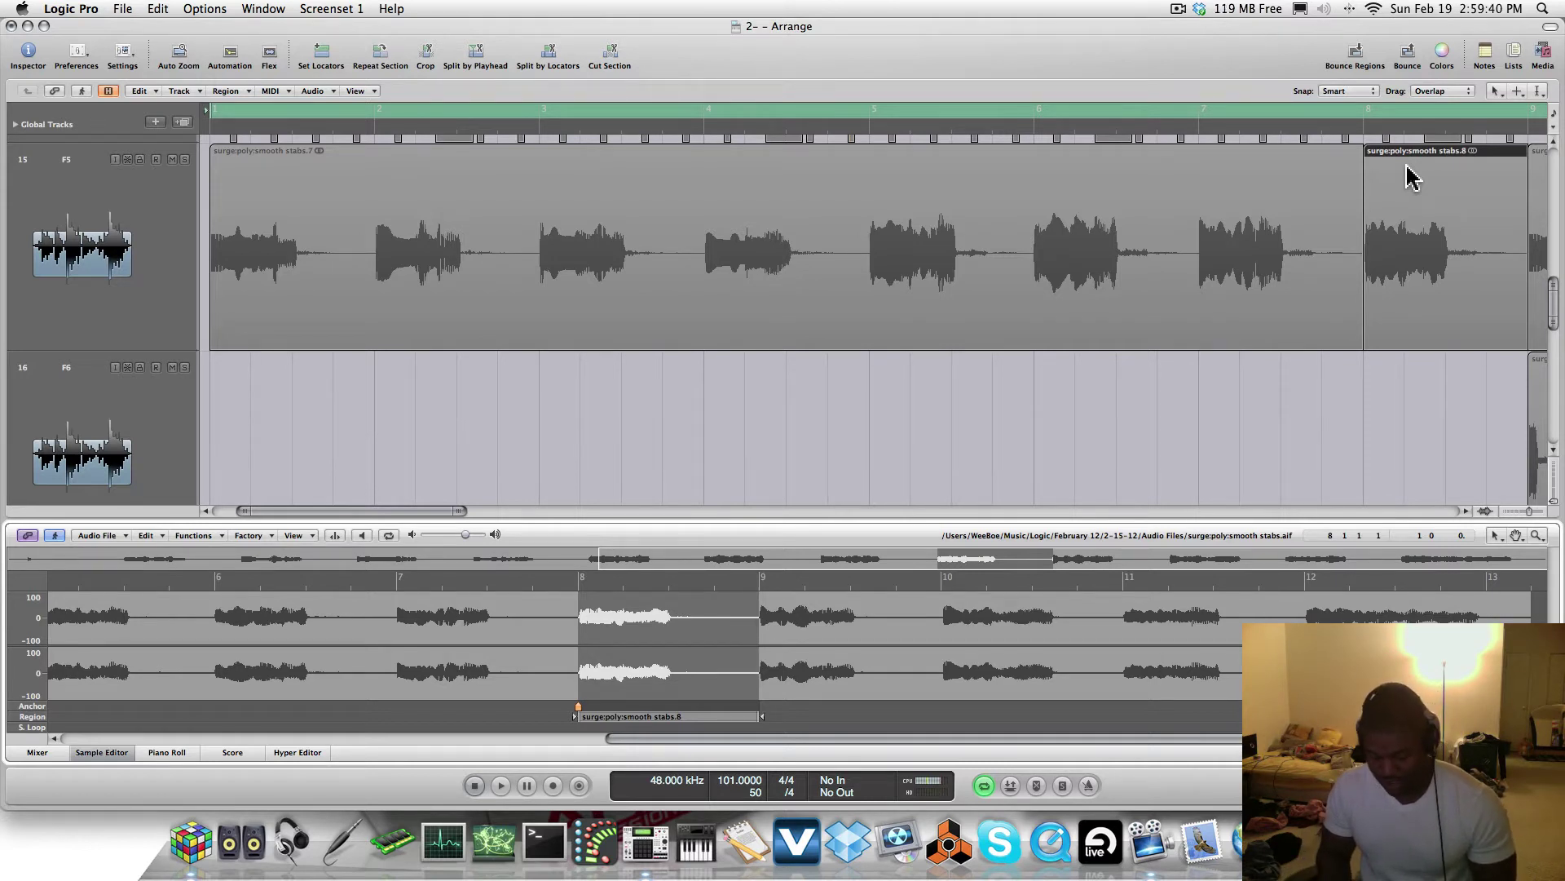
Reverse the selected stab audio as a trial, then undo the reverse
key(ctrl+Delete)
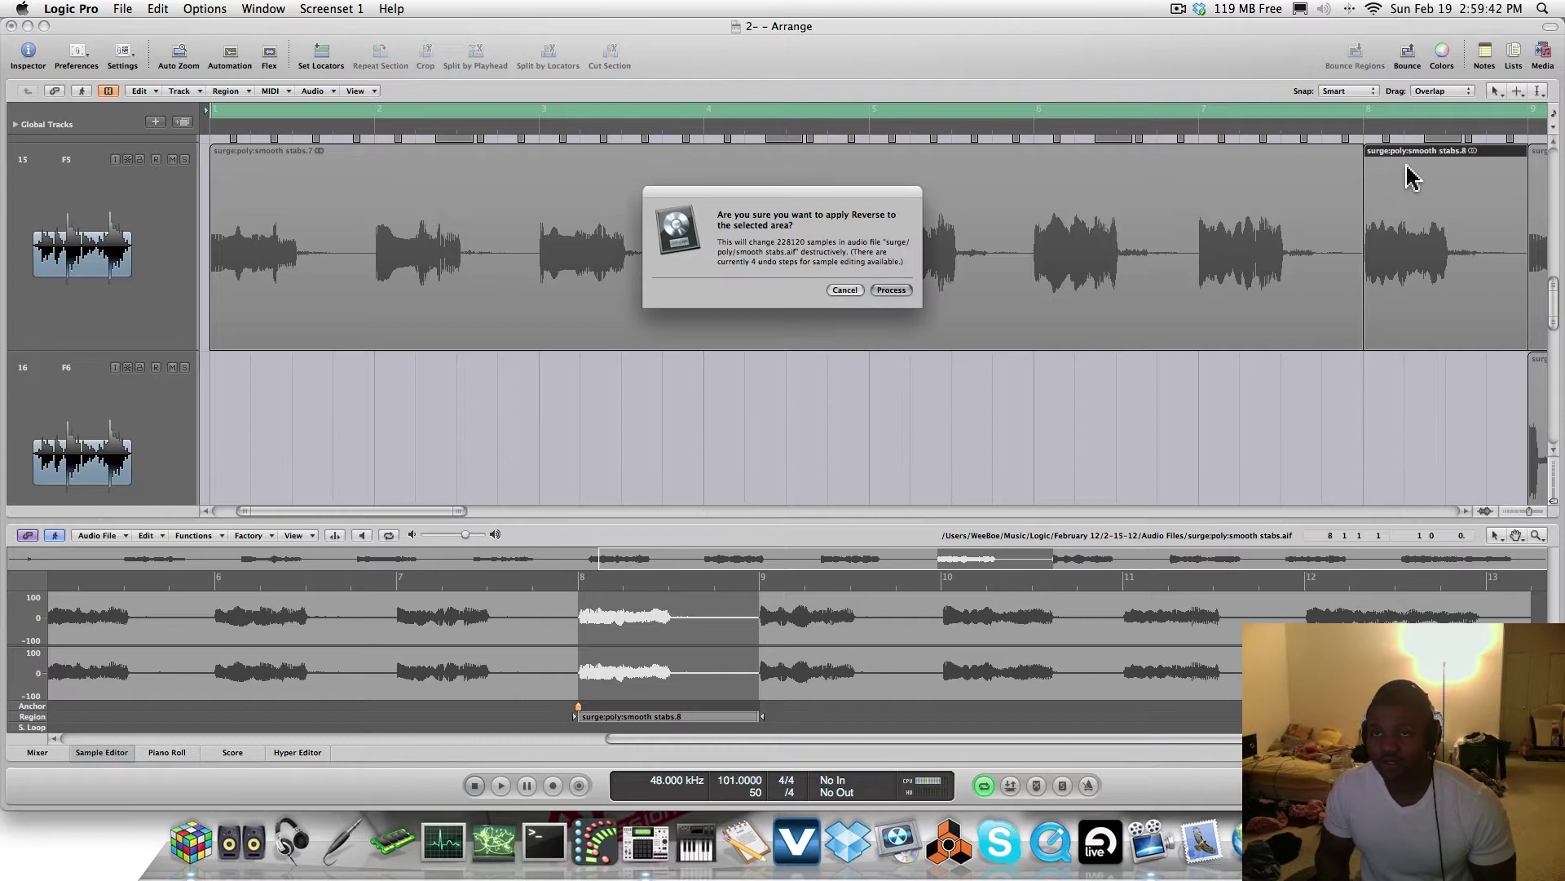
key(Return)
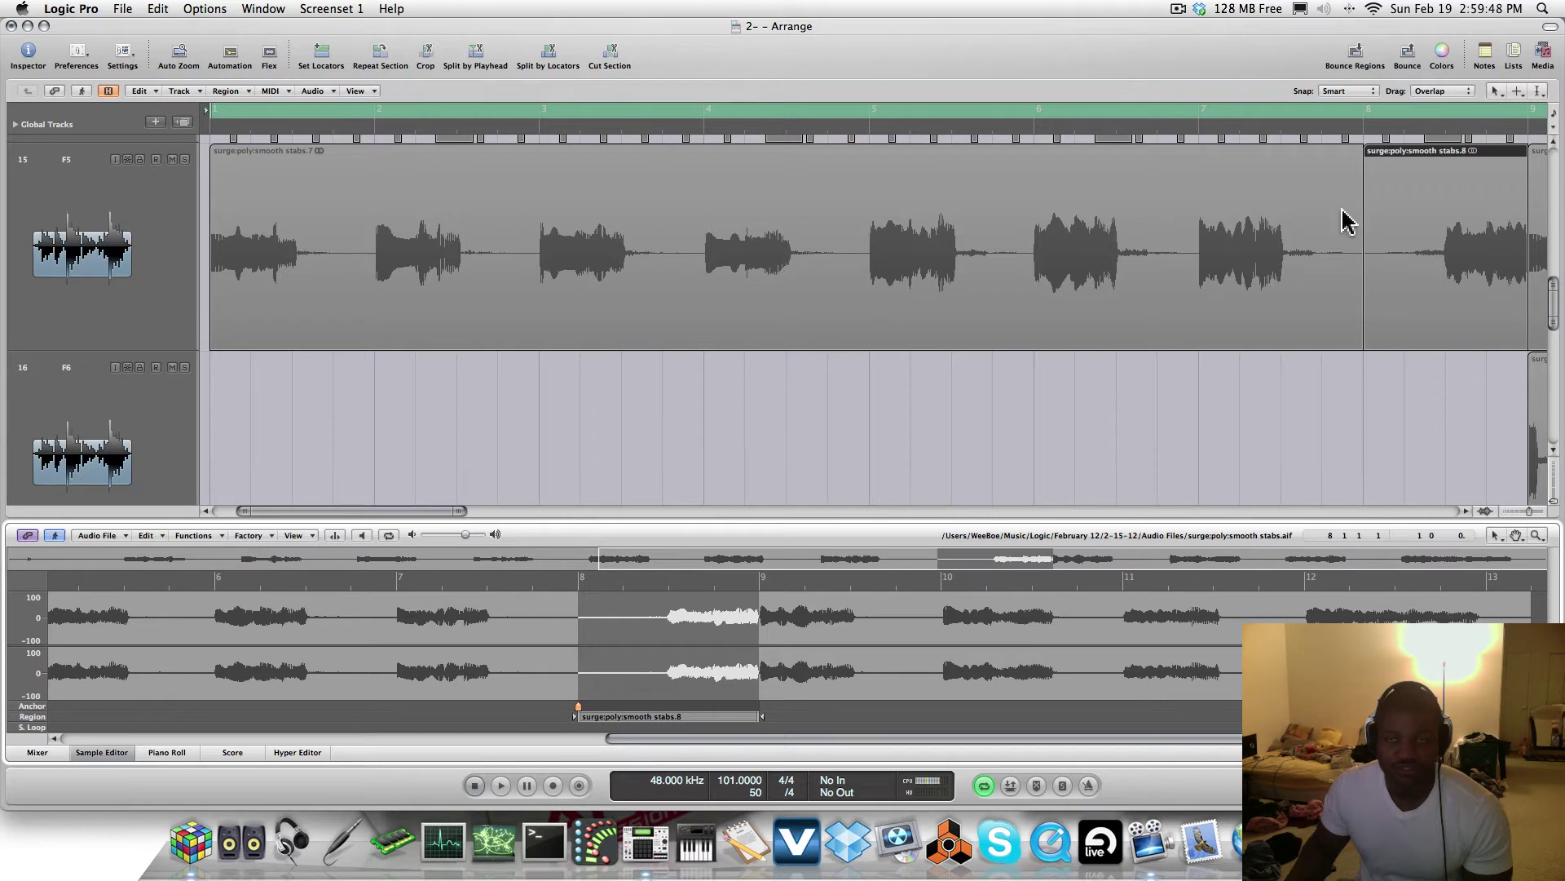
key(super+z)
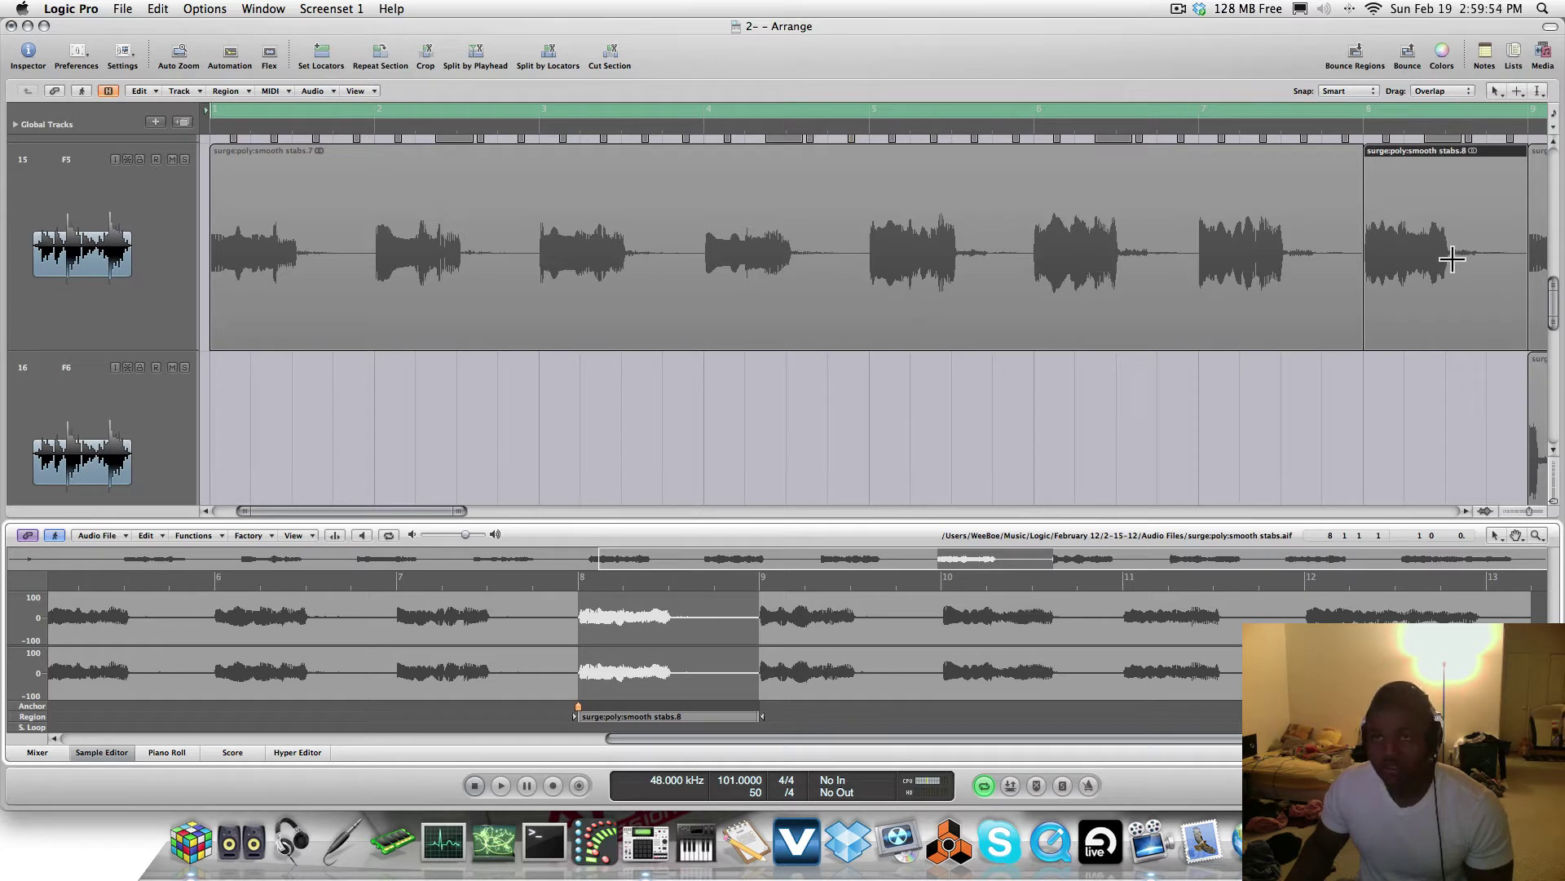
Split the first stab of smooth stabs.8 into its own region, reverse its audio, and preview it
drag(1451, 257, 1364, 280)
click(1413, 170)
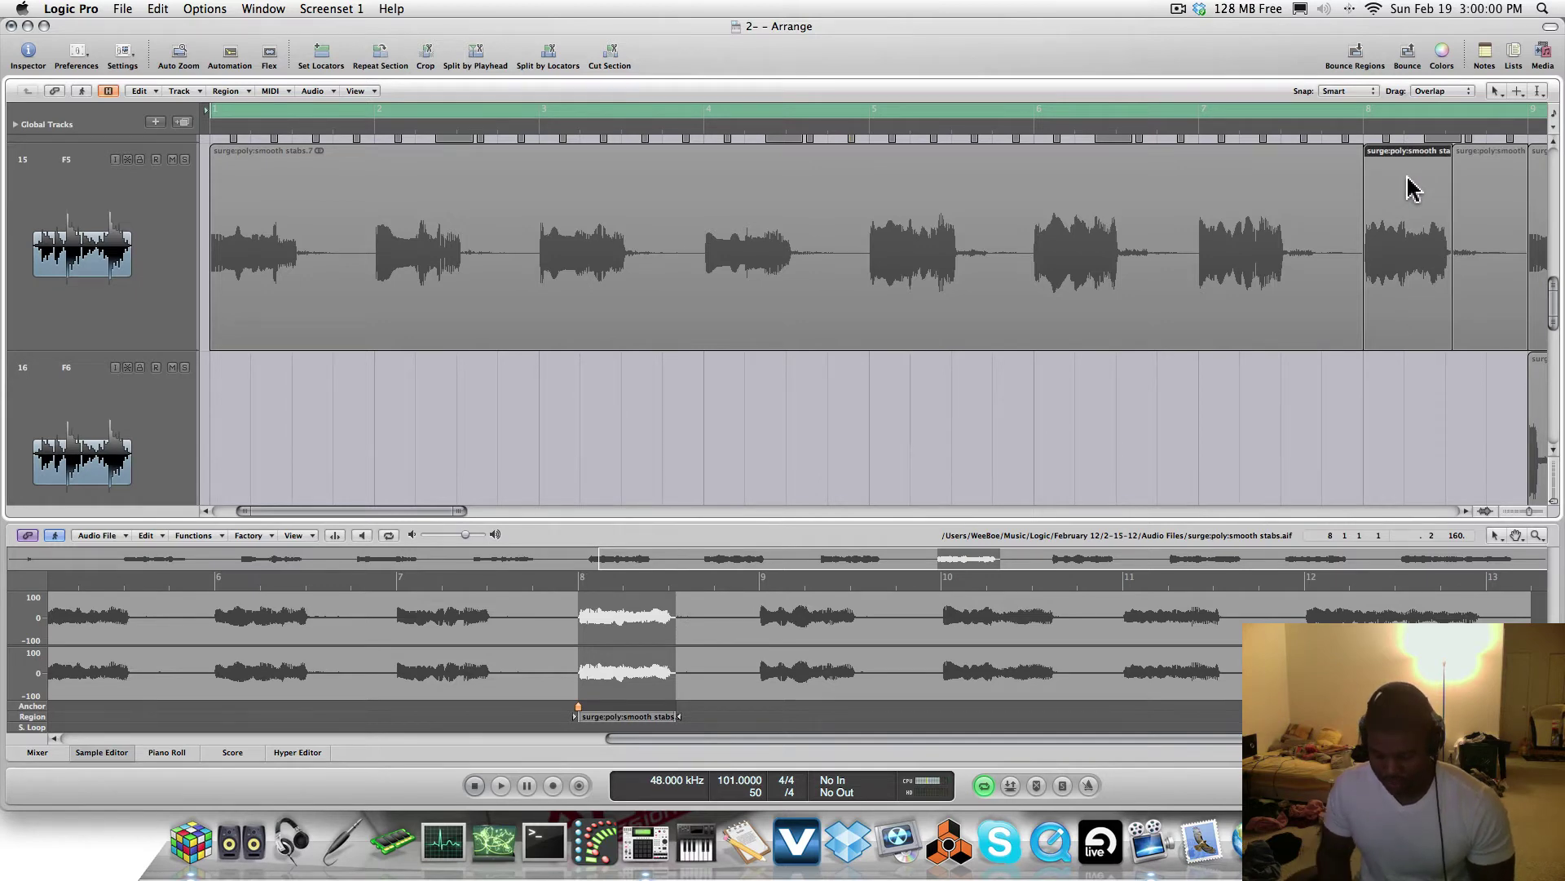
key(w)
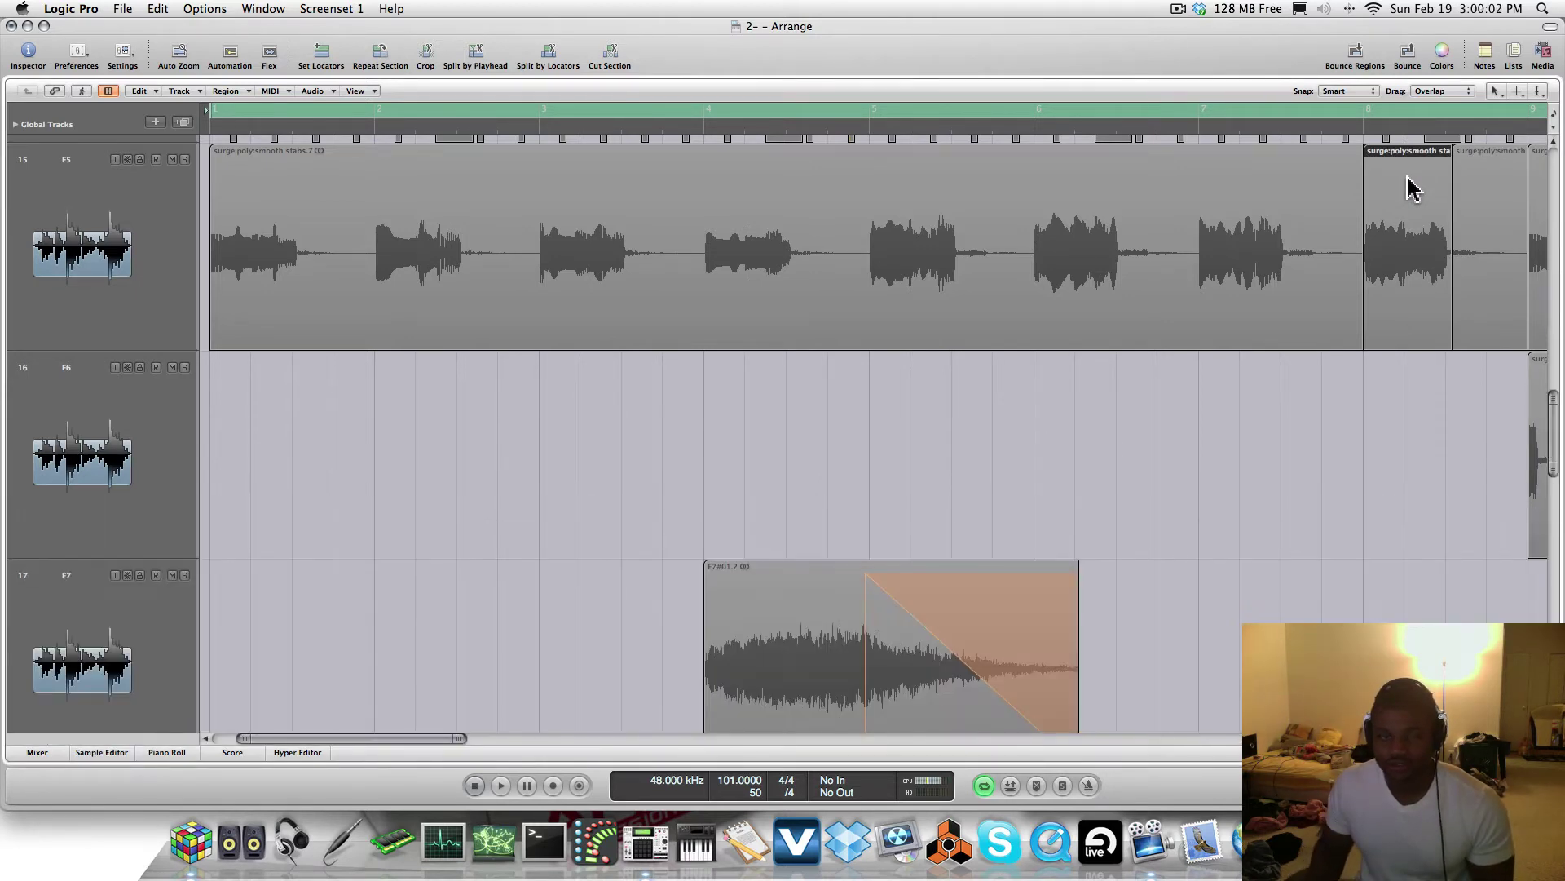
key(w)
key(ctrl+r)
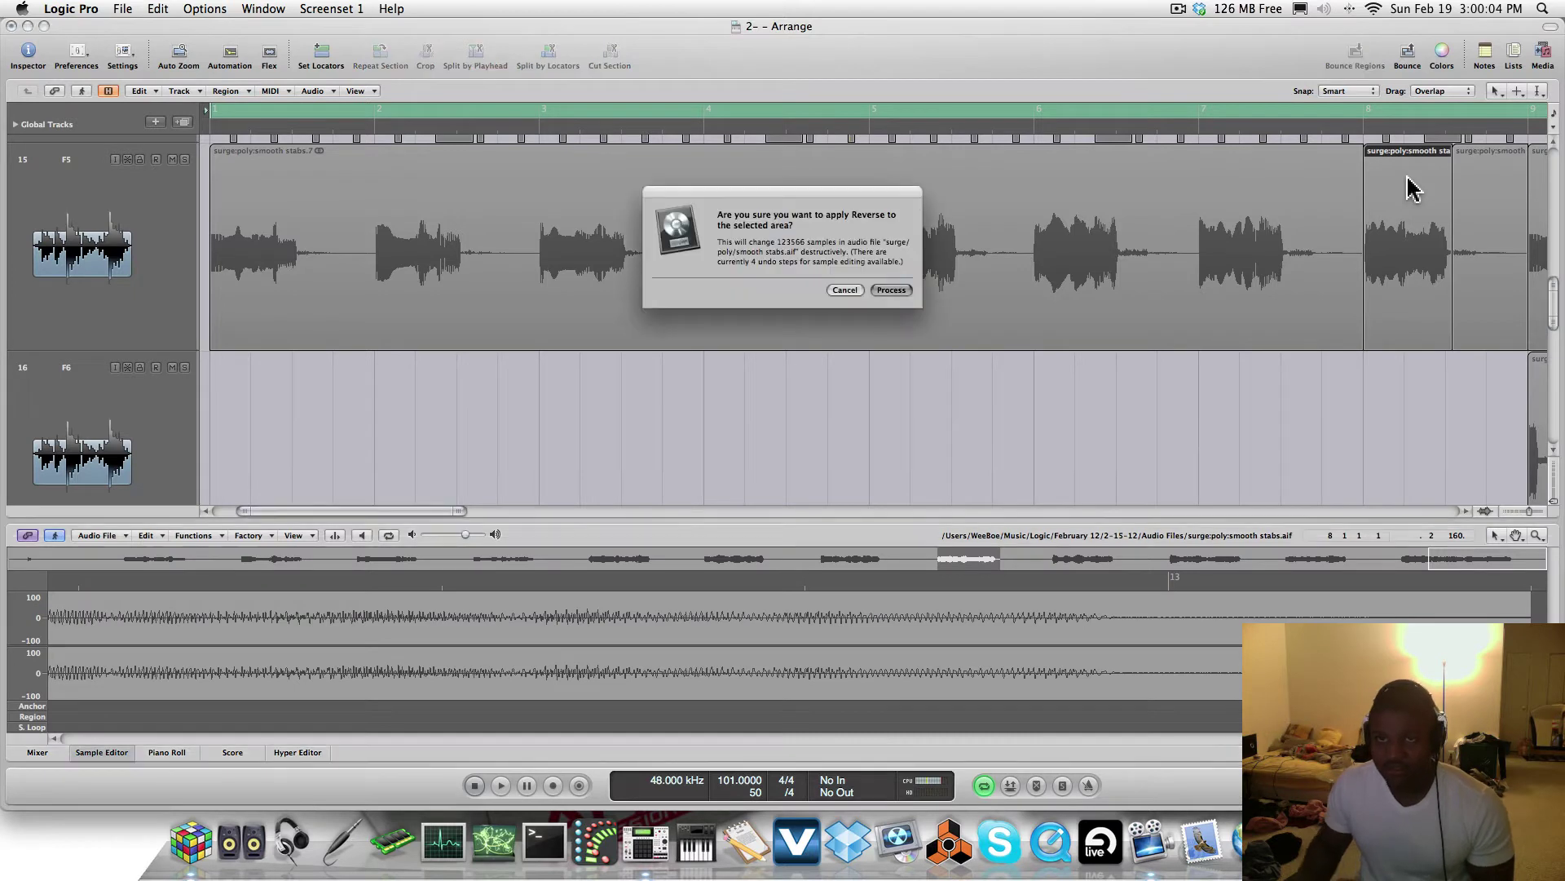
key(Return)
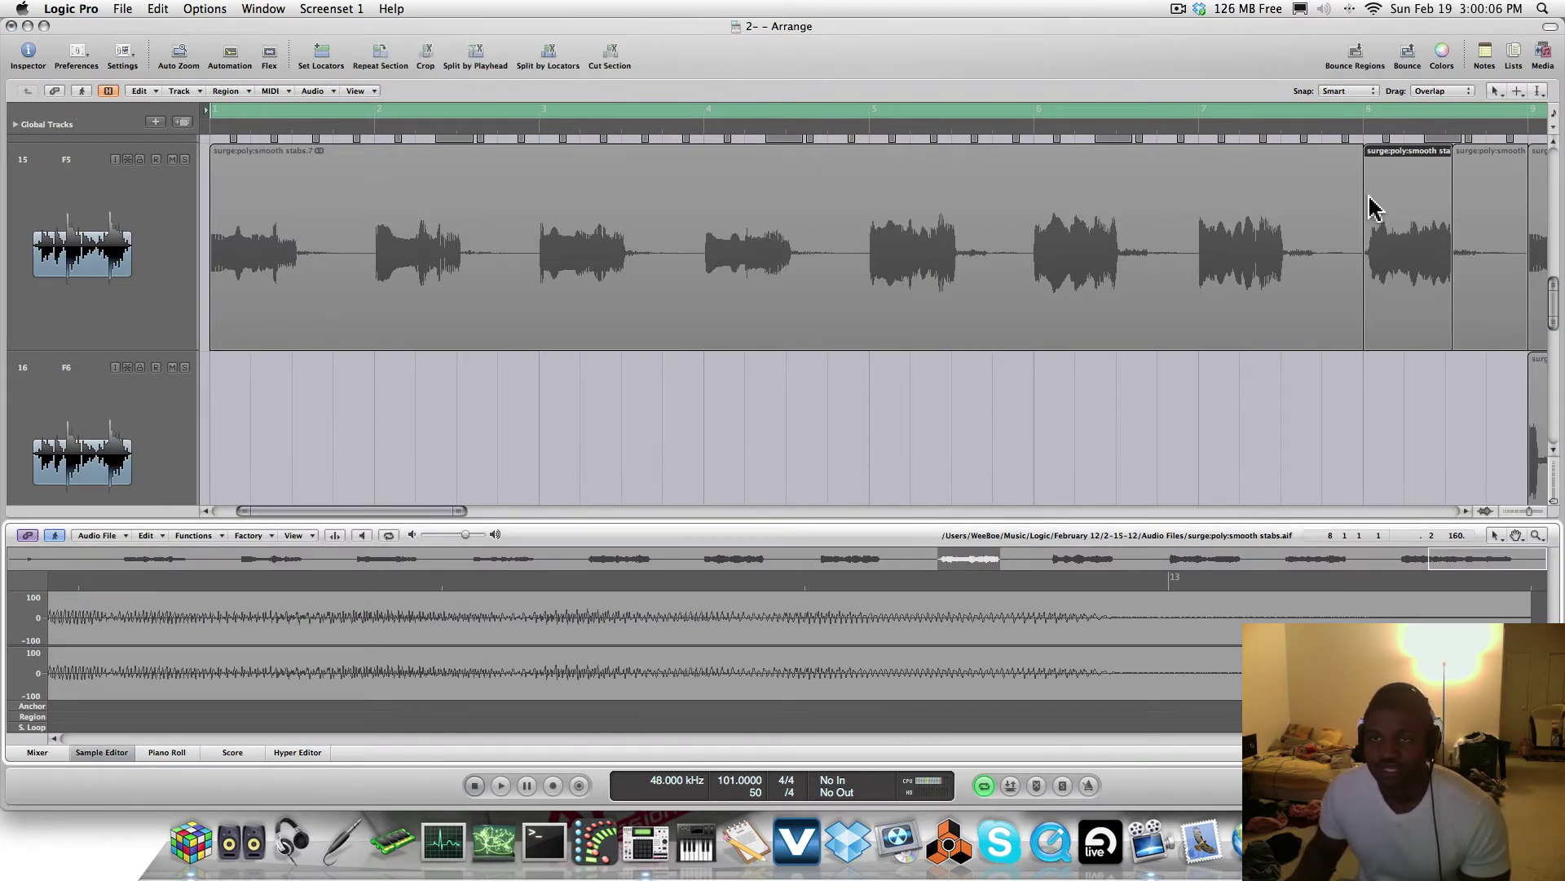
key(space)
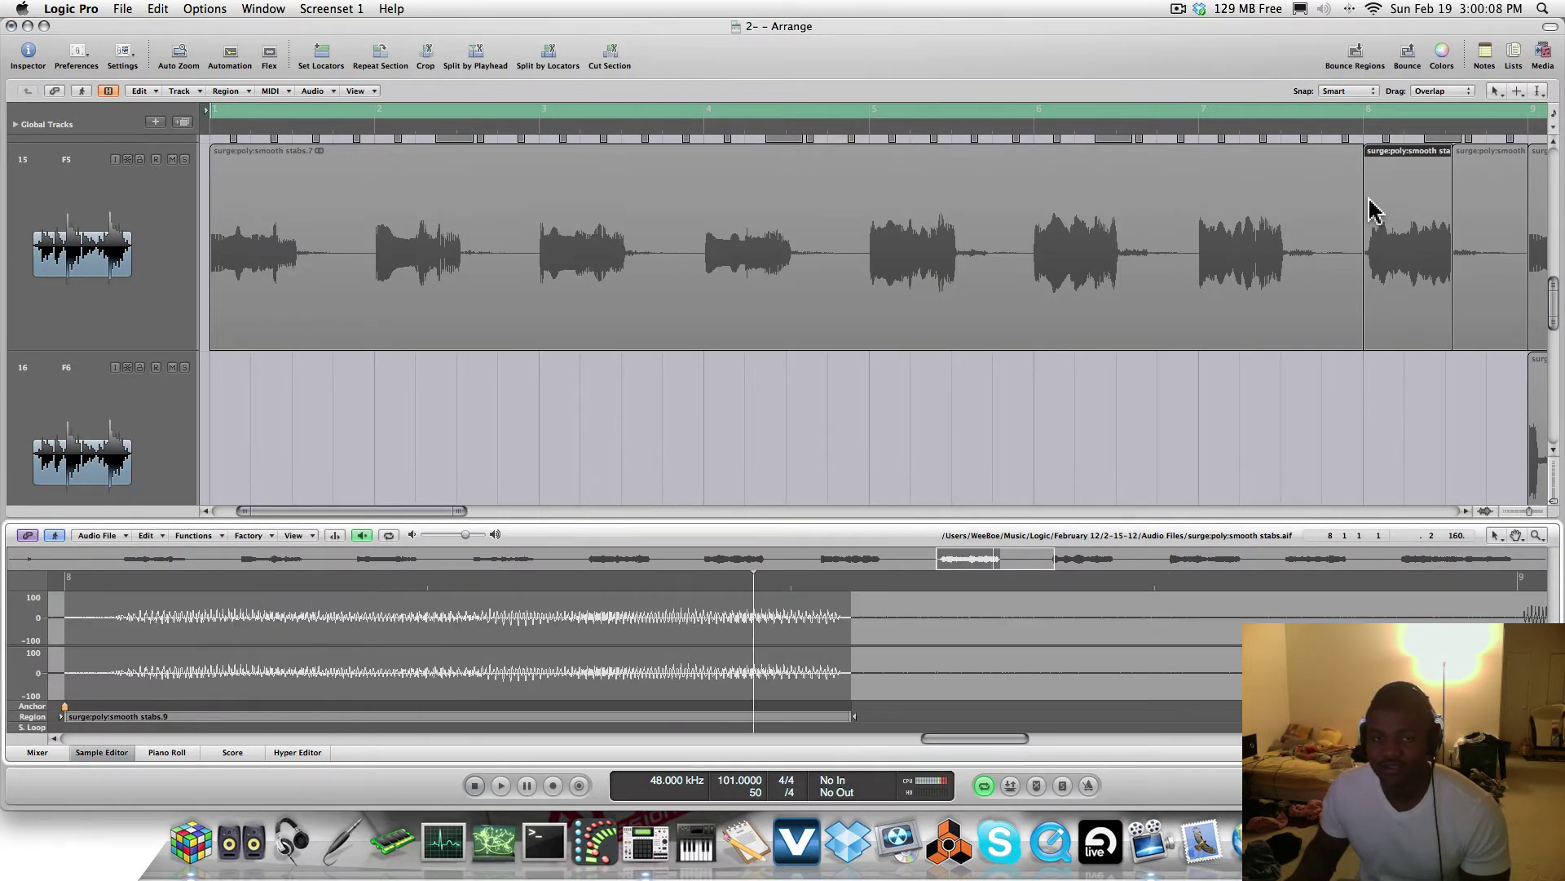
Paste the copied spik.1 audio with its automation onto track F6 at bar 2
scroll(1156, 252, down, 5)
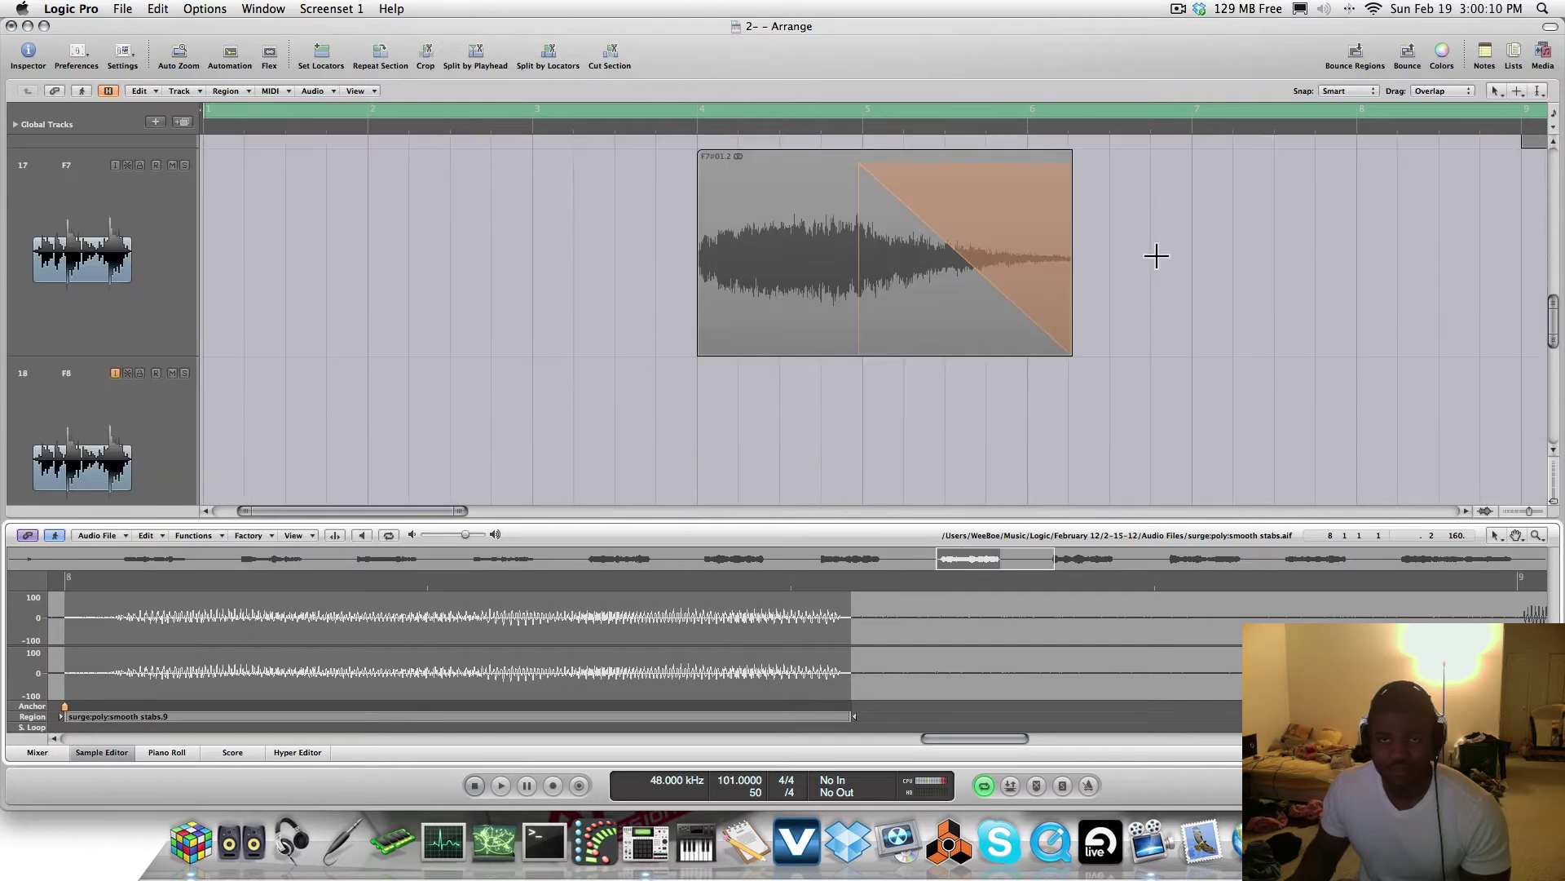
scroll(1156, 254, up, 2)
scroll(1156, 256, up, 2)
scroll(1157, 260, down, 3)
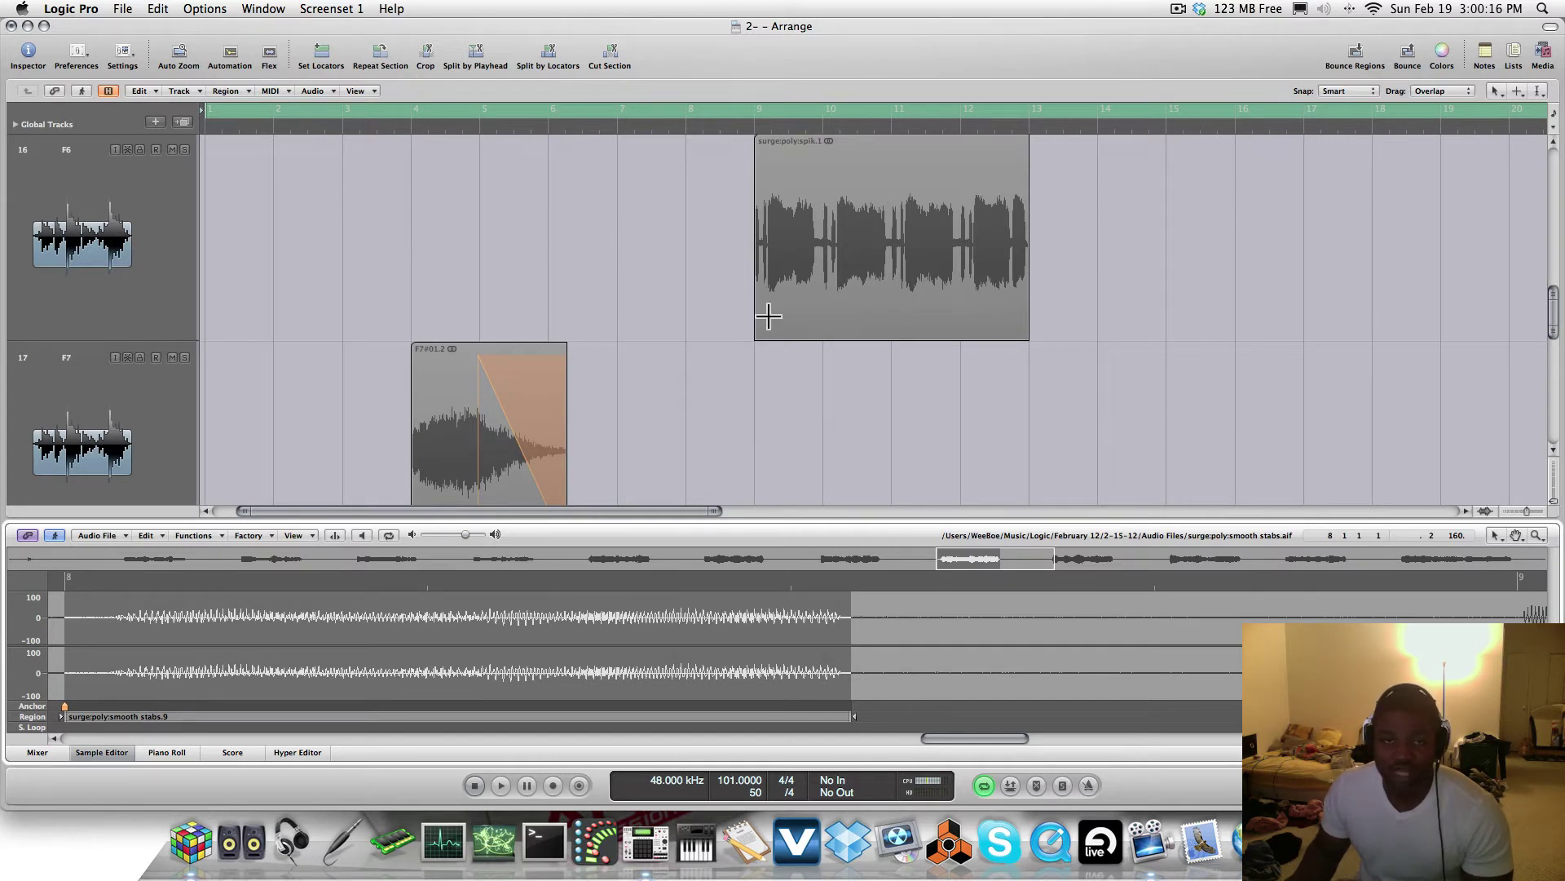
scroll(787, 347, up, 1)
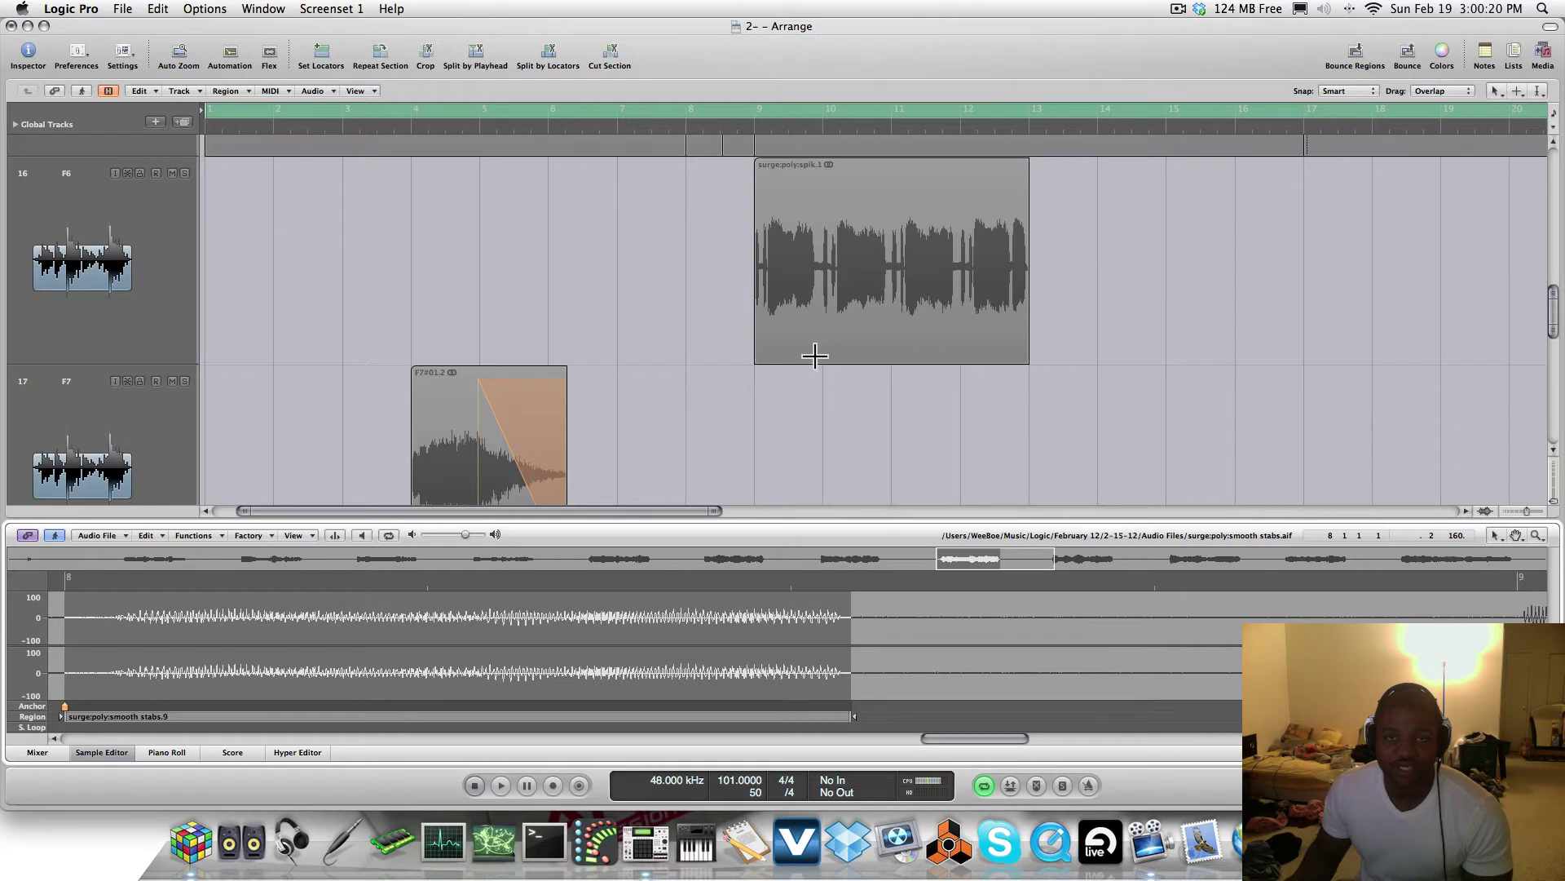
drag(820, 348, 761, 359)
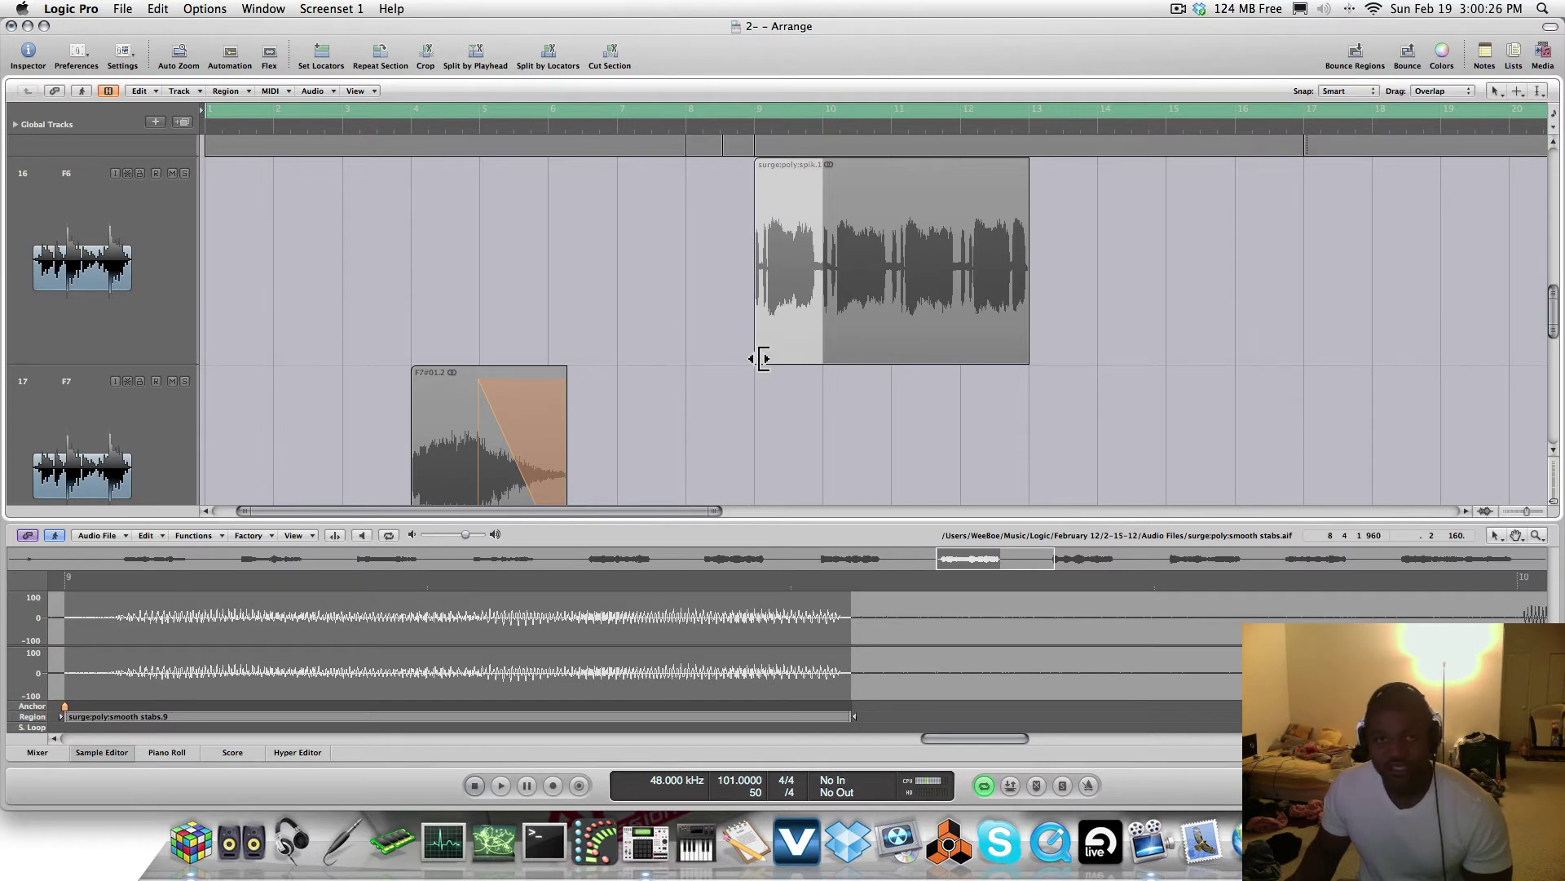
scroll(763, 359, left, 2)
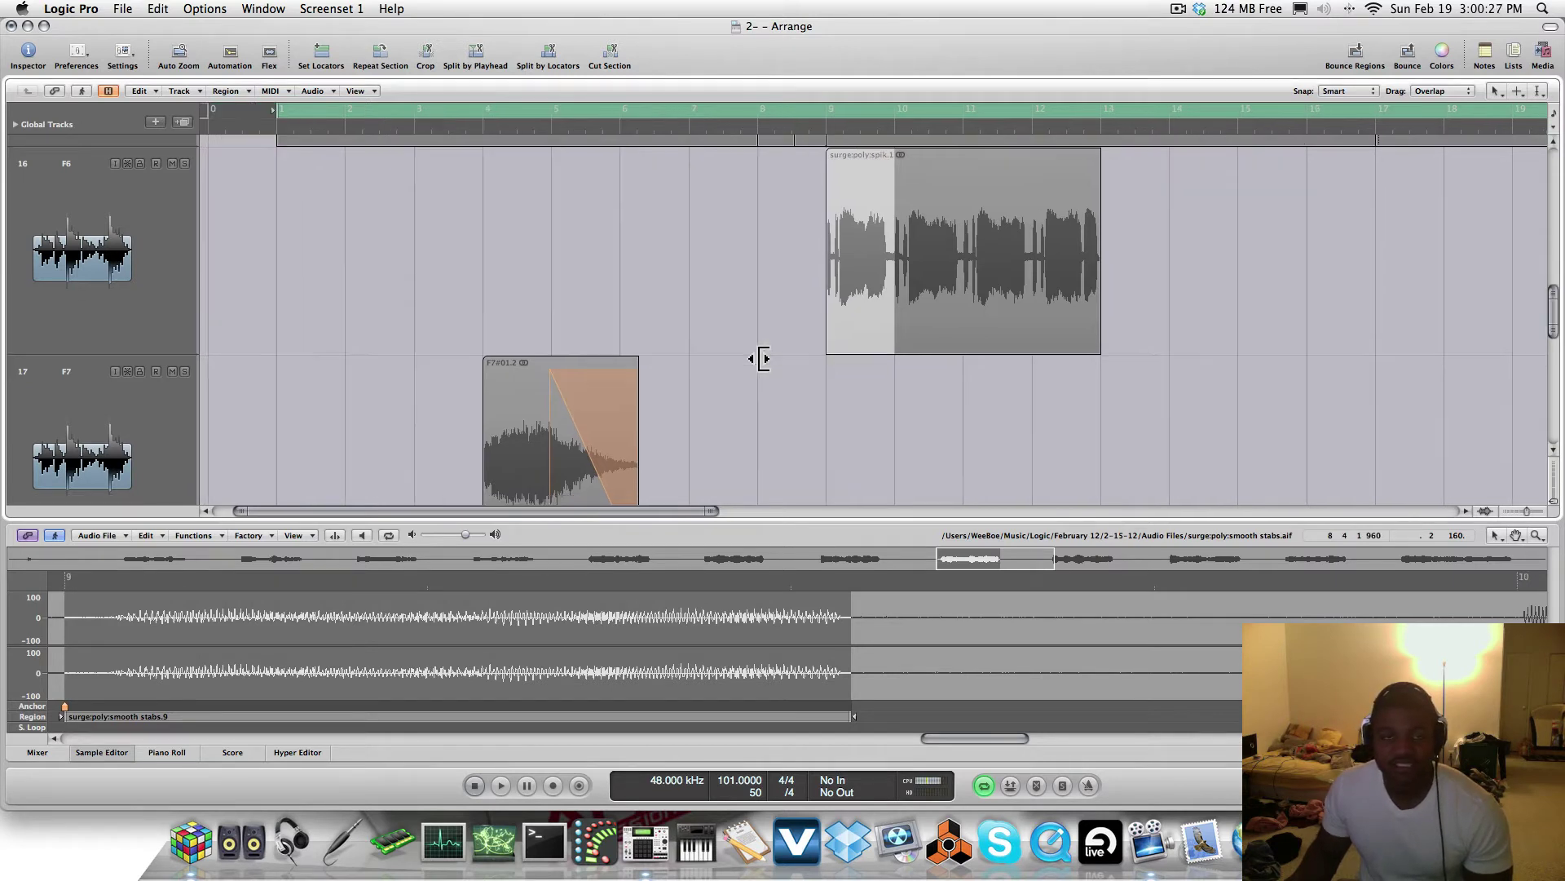
click(277, 337)
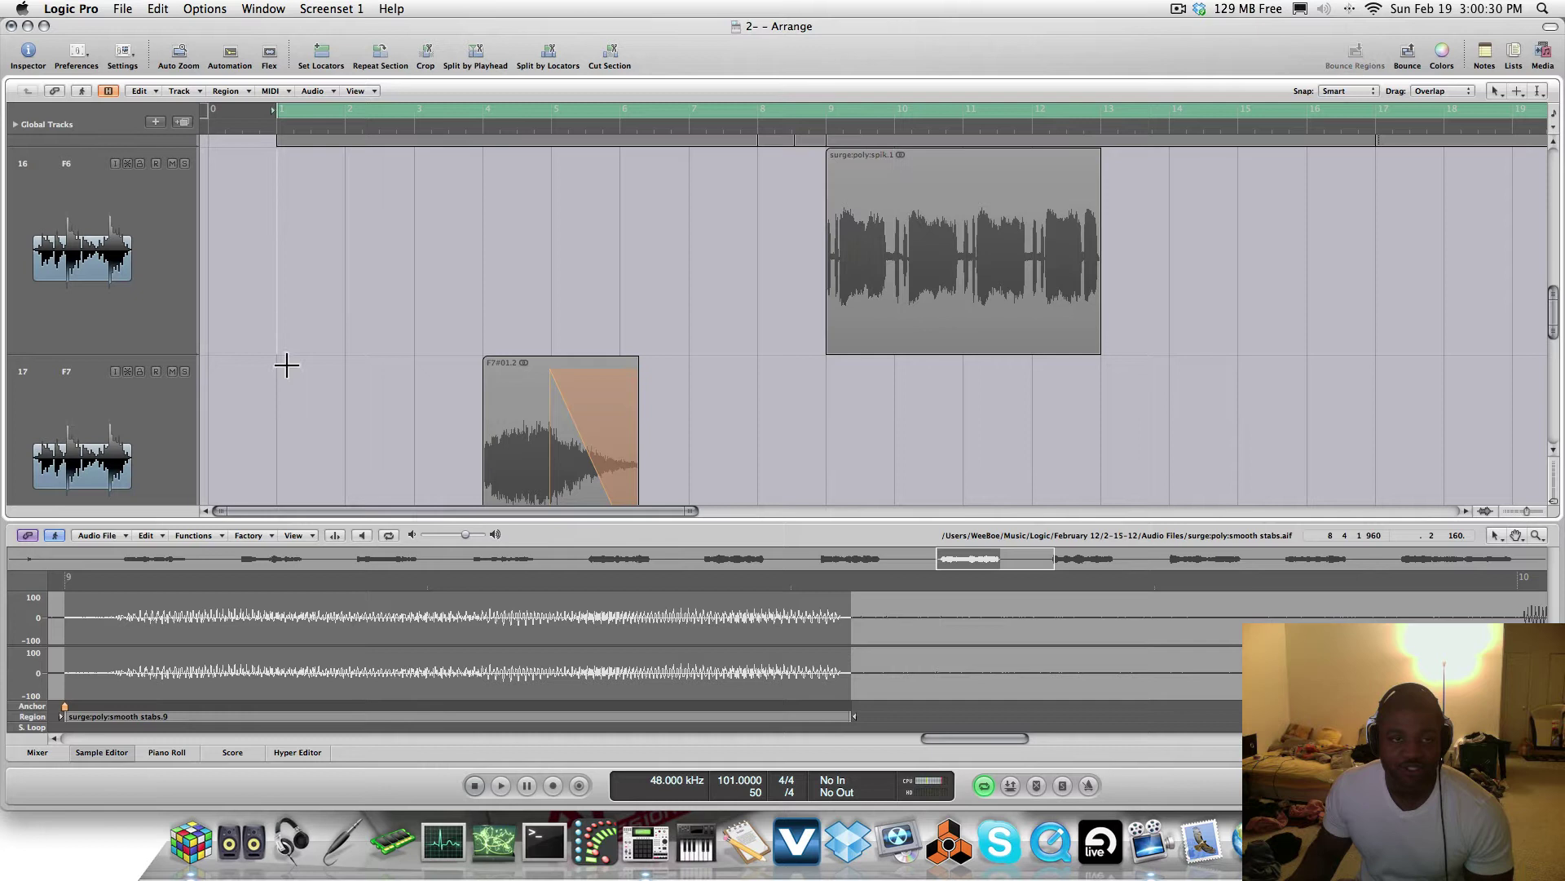
key(super+v)
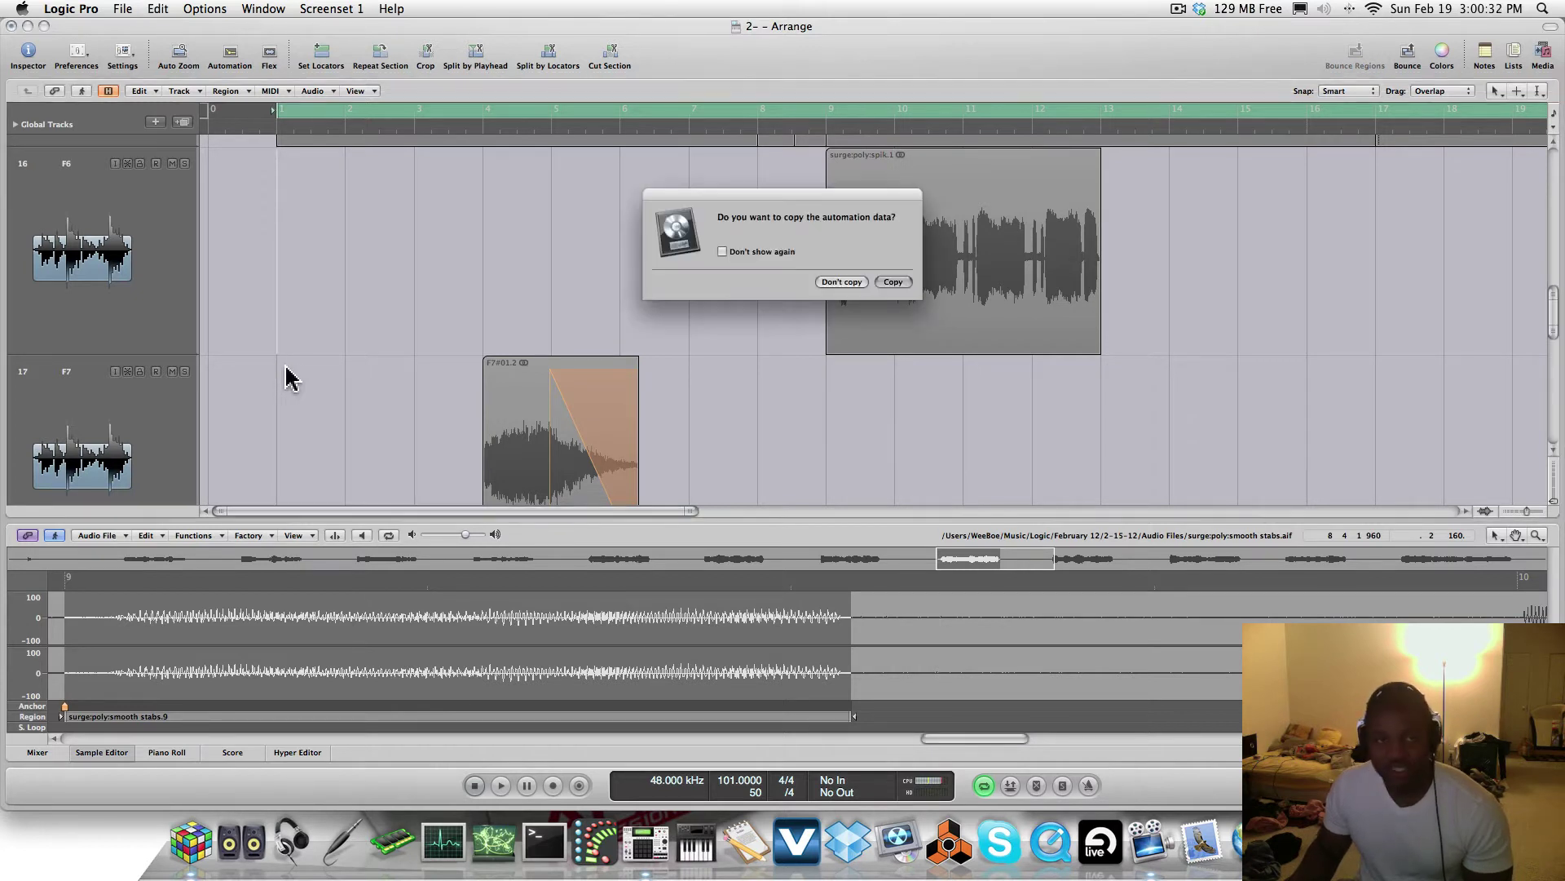
click(887, 286)
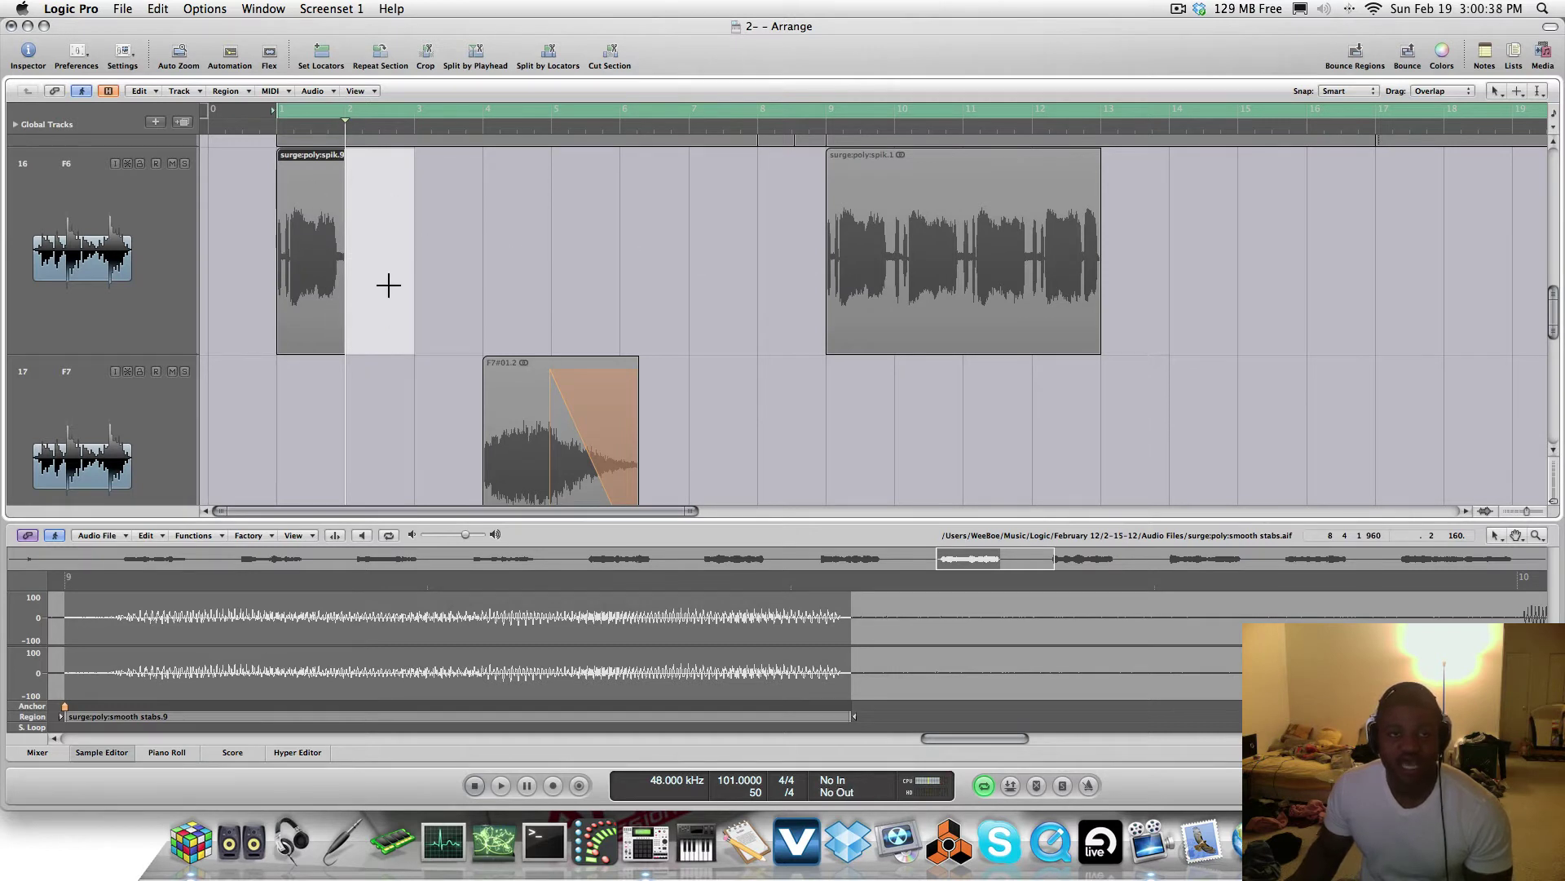
key(super+v)
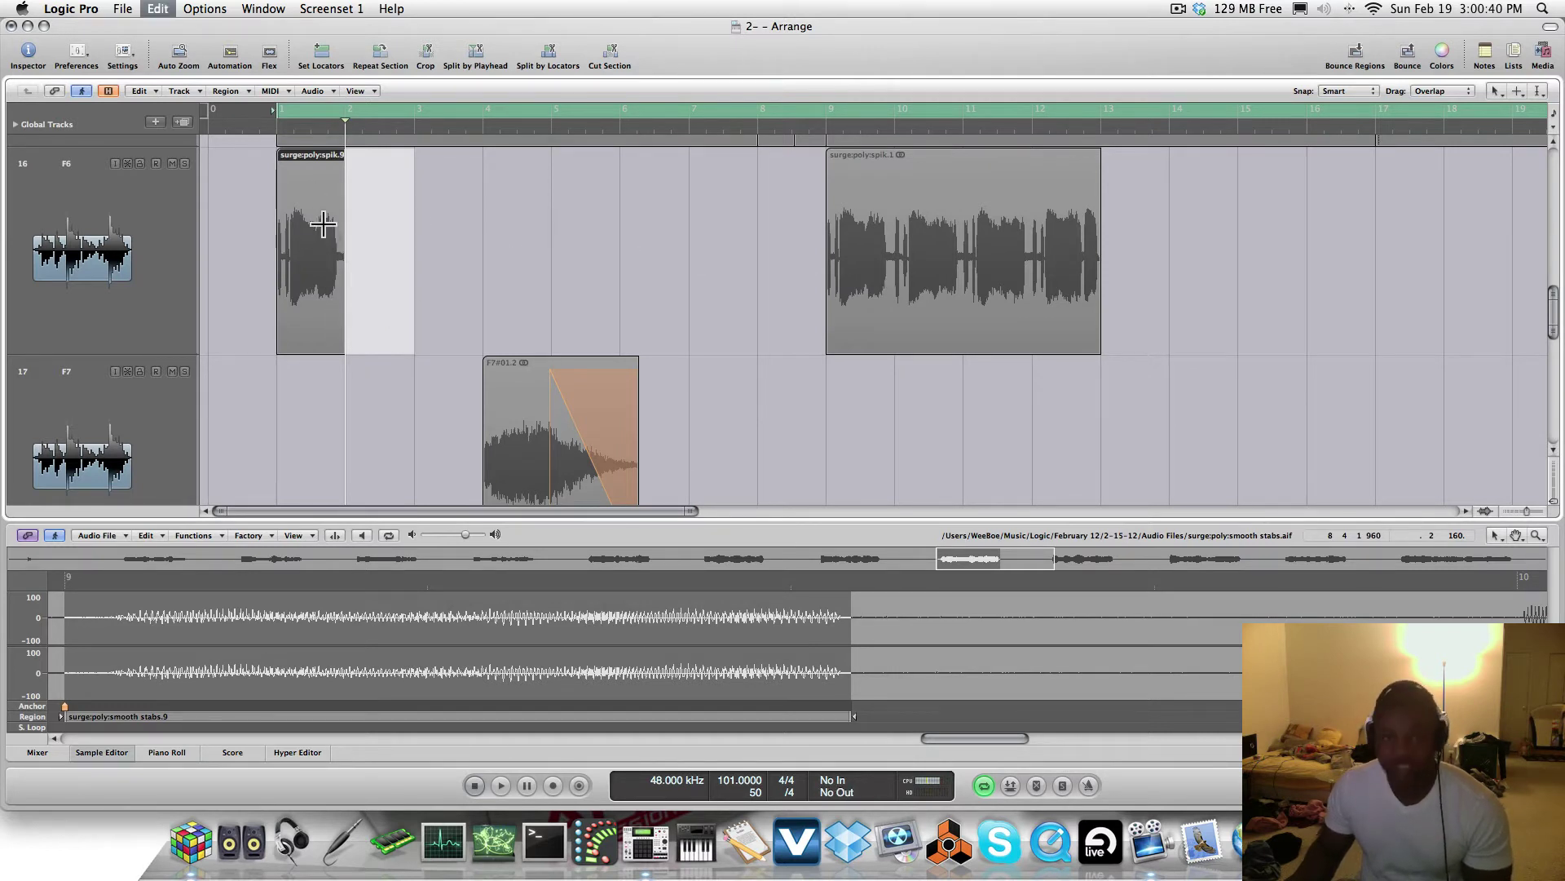
key(Return)
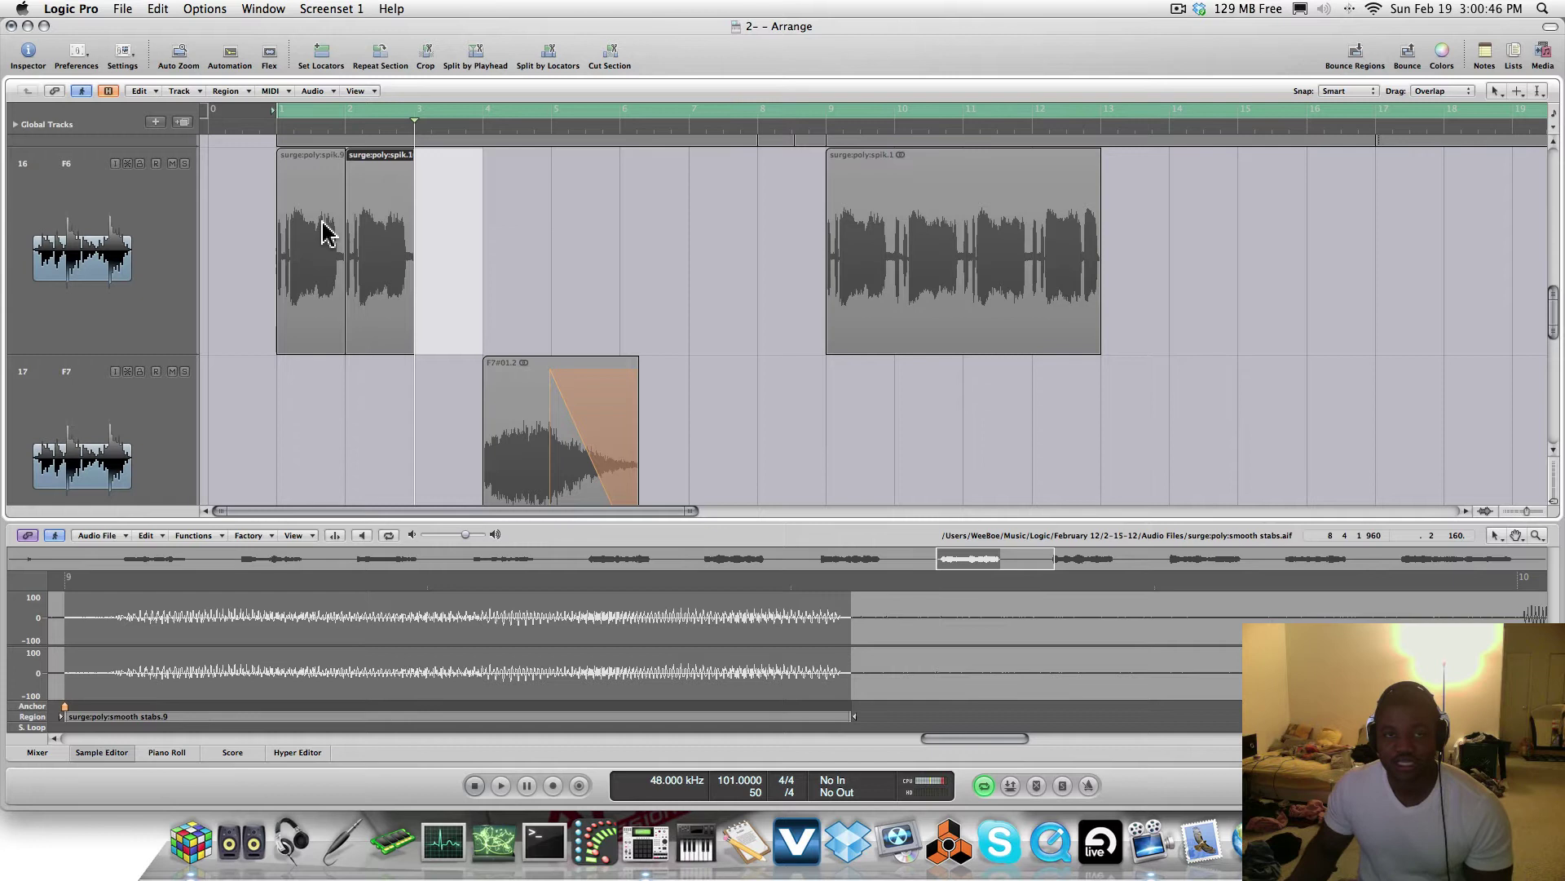
Delete the two short regions near the start of track 16, confirming the automation prompt
drag(526, 204, 278, 224)
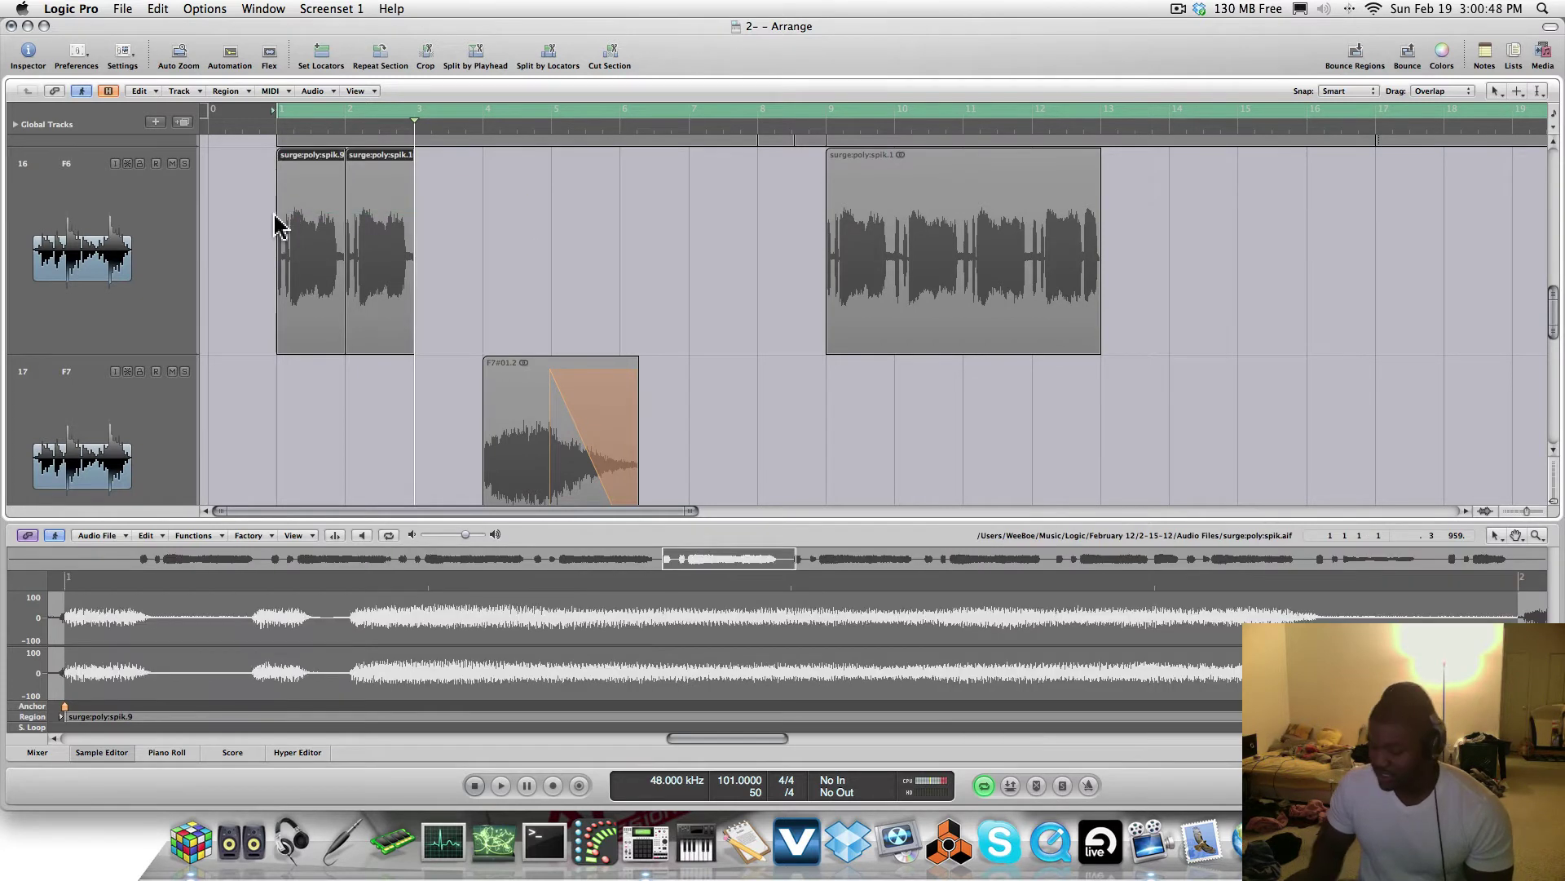
key(BackSpace)
key(Return)
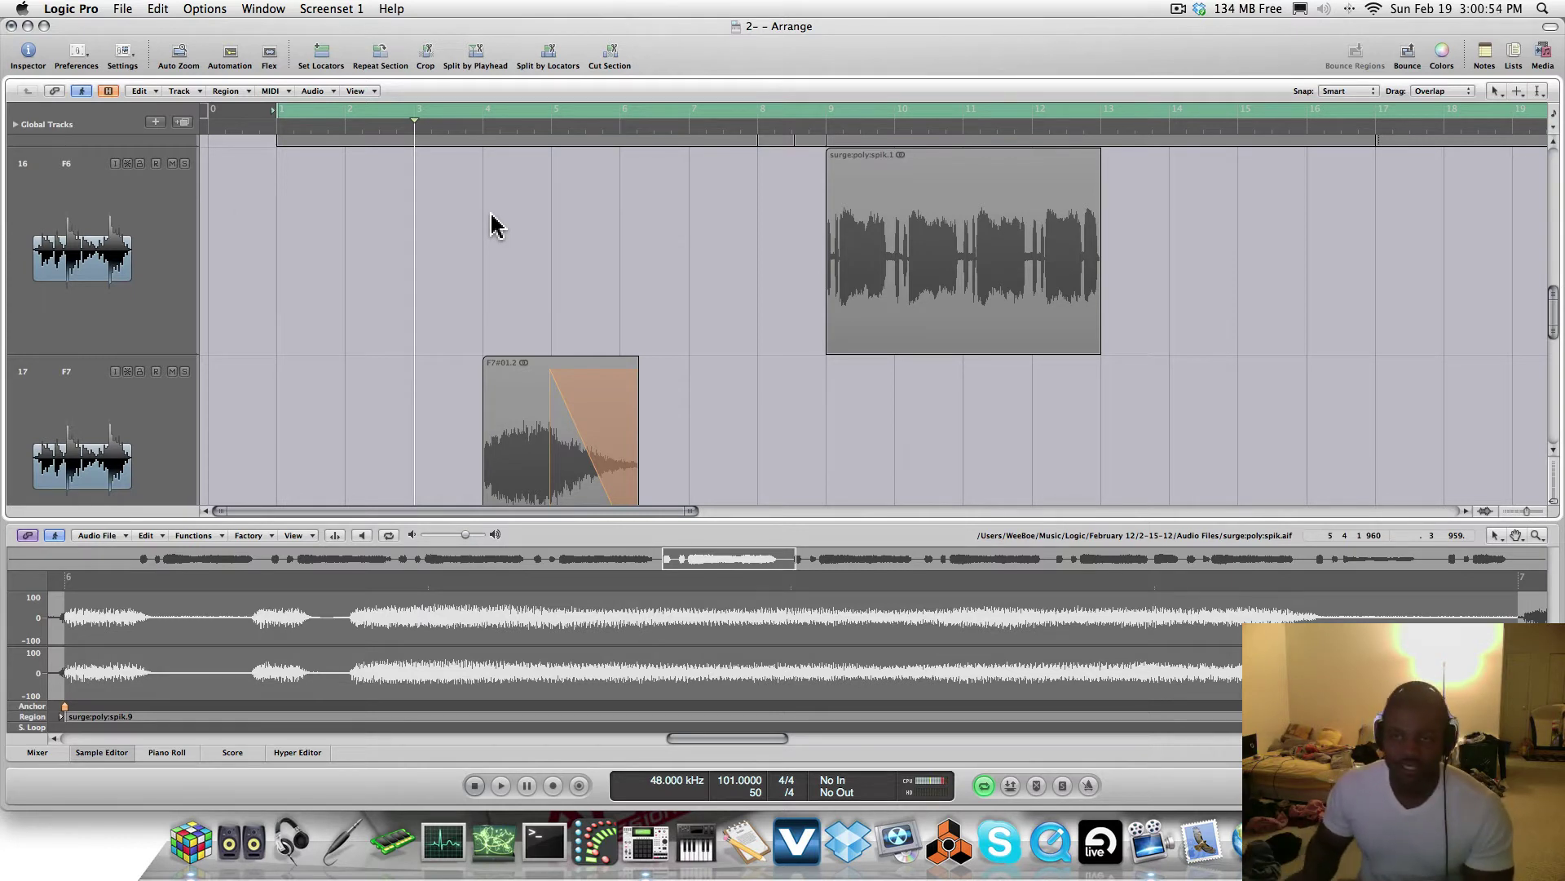
Select the F7#01.2 region on track 17 and turn on Track Automation view
scroll(494, 225, down, 5)
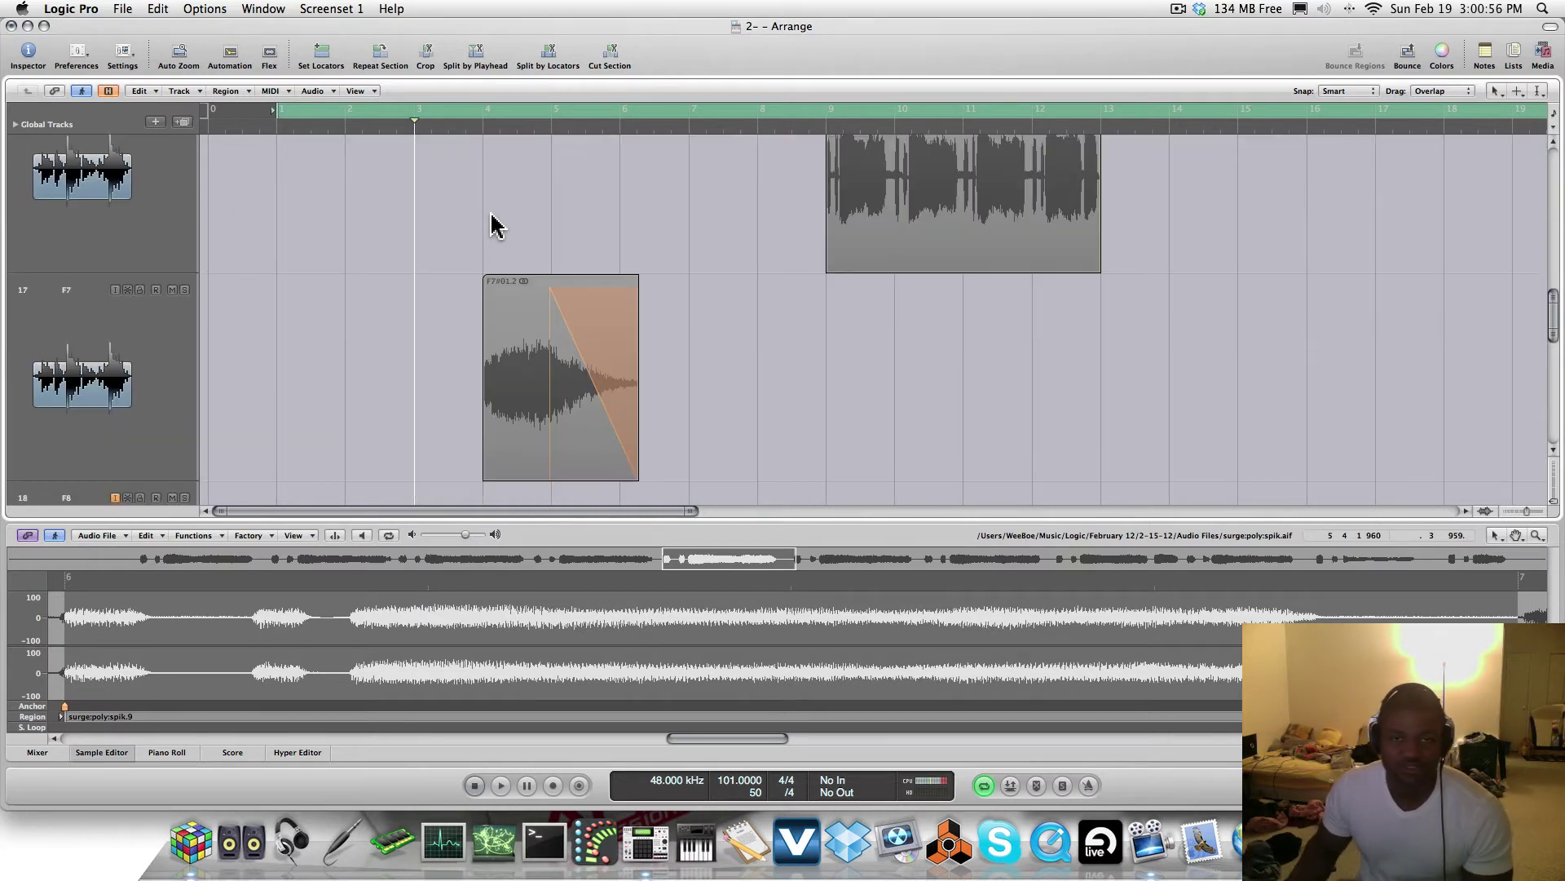
click(532, 300)
scroll(532, 299, up, 1)
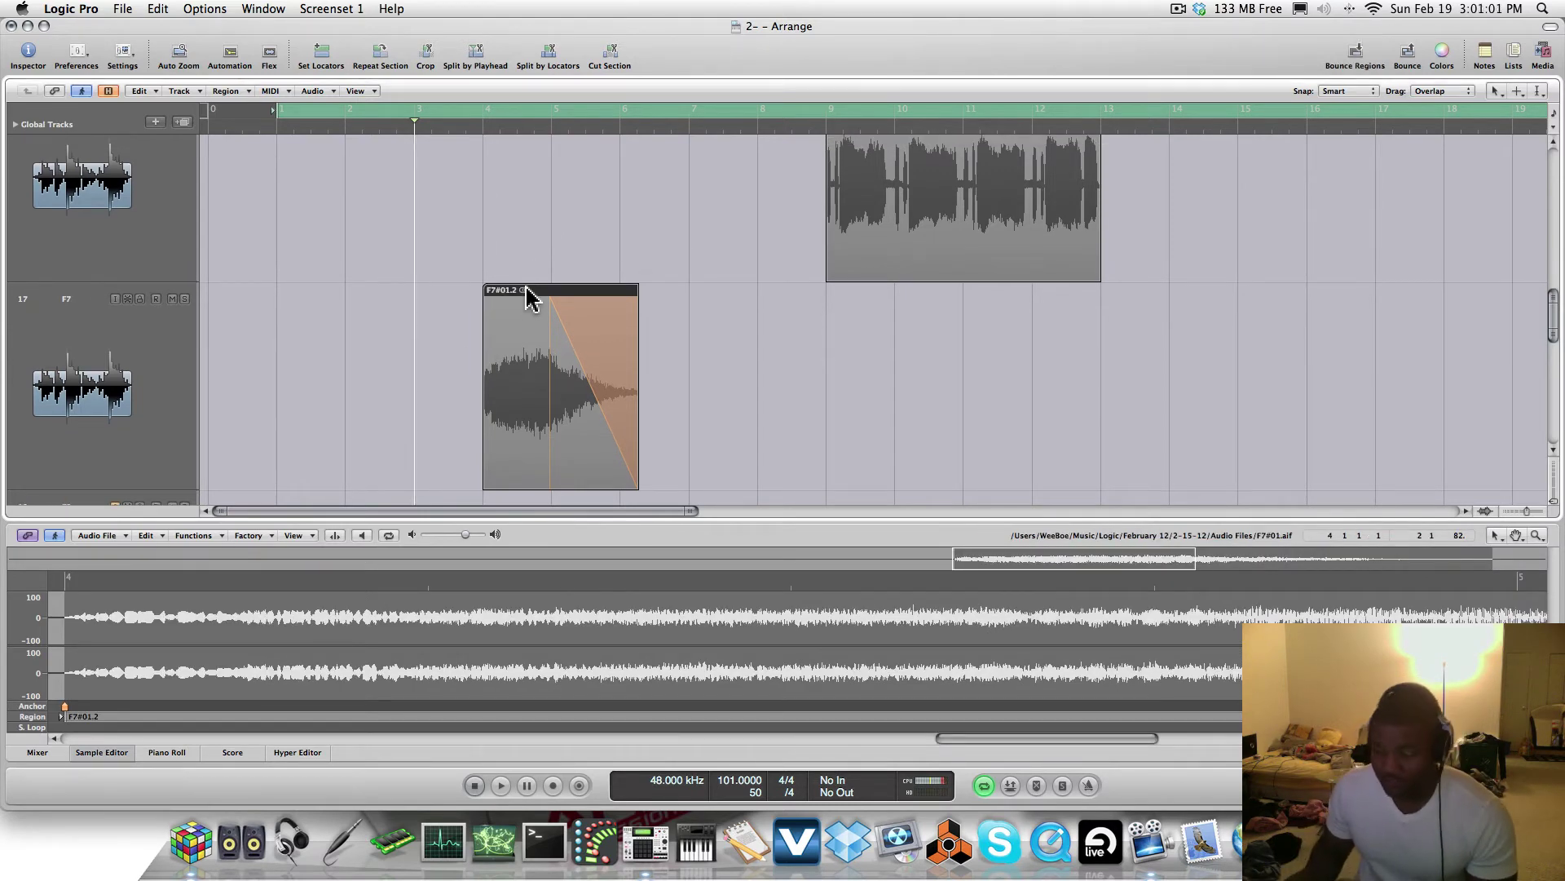
key(a)
scroll(532, 299, down, 1)
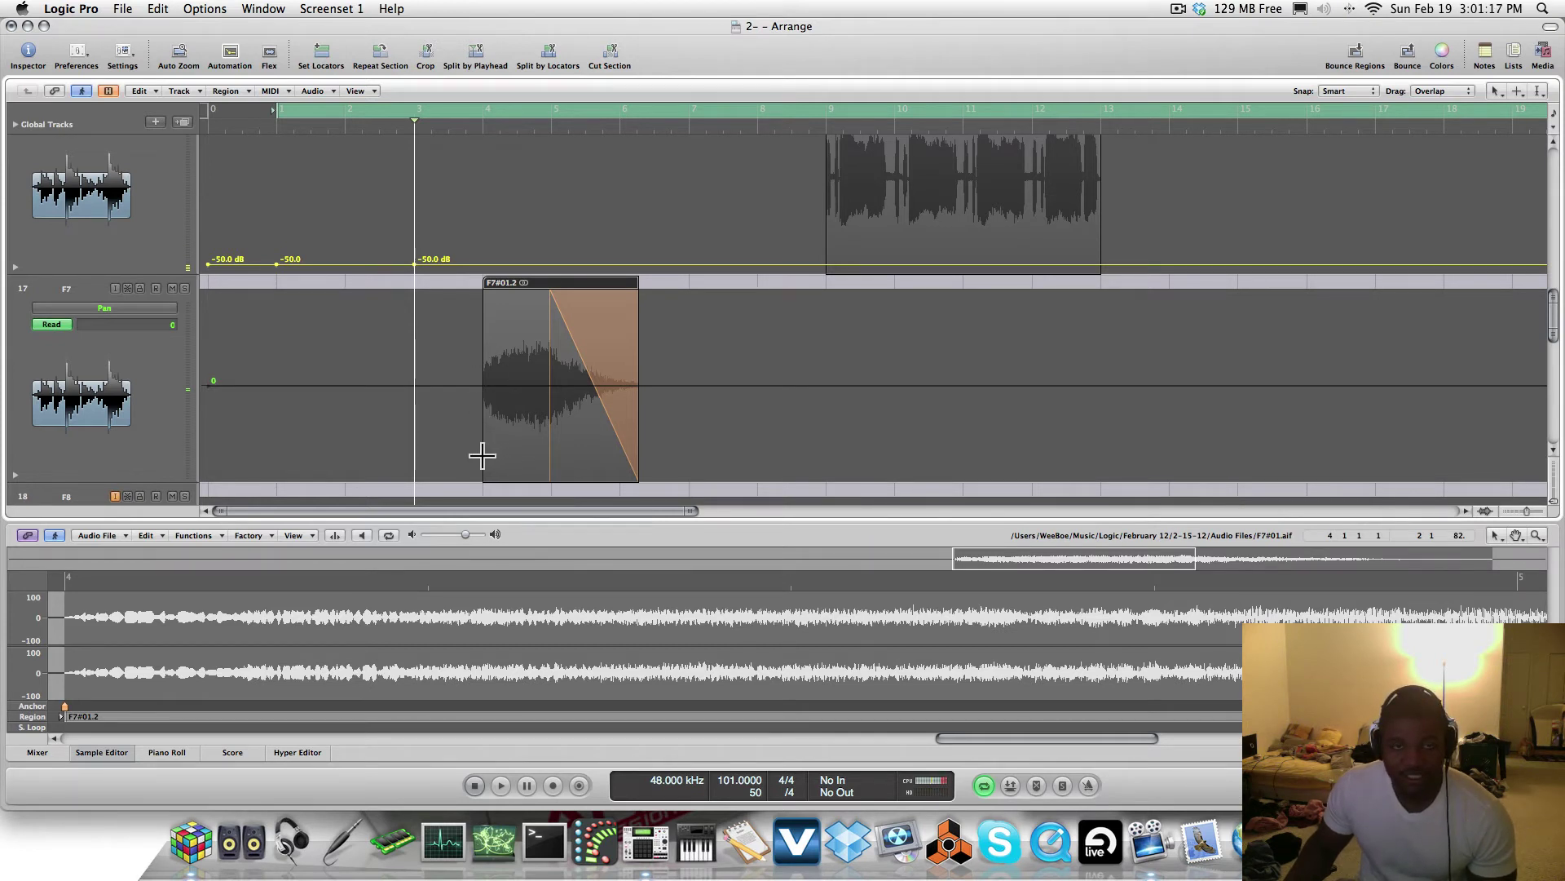
Create pan automation points at the F7#01.2 region's edges and raise its pan to -24
drag(482, 455, 634, 473)
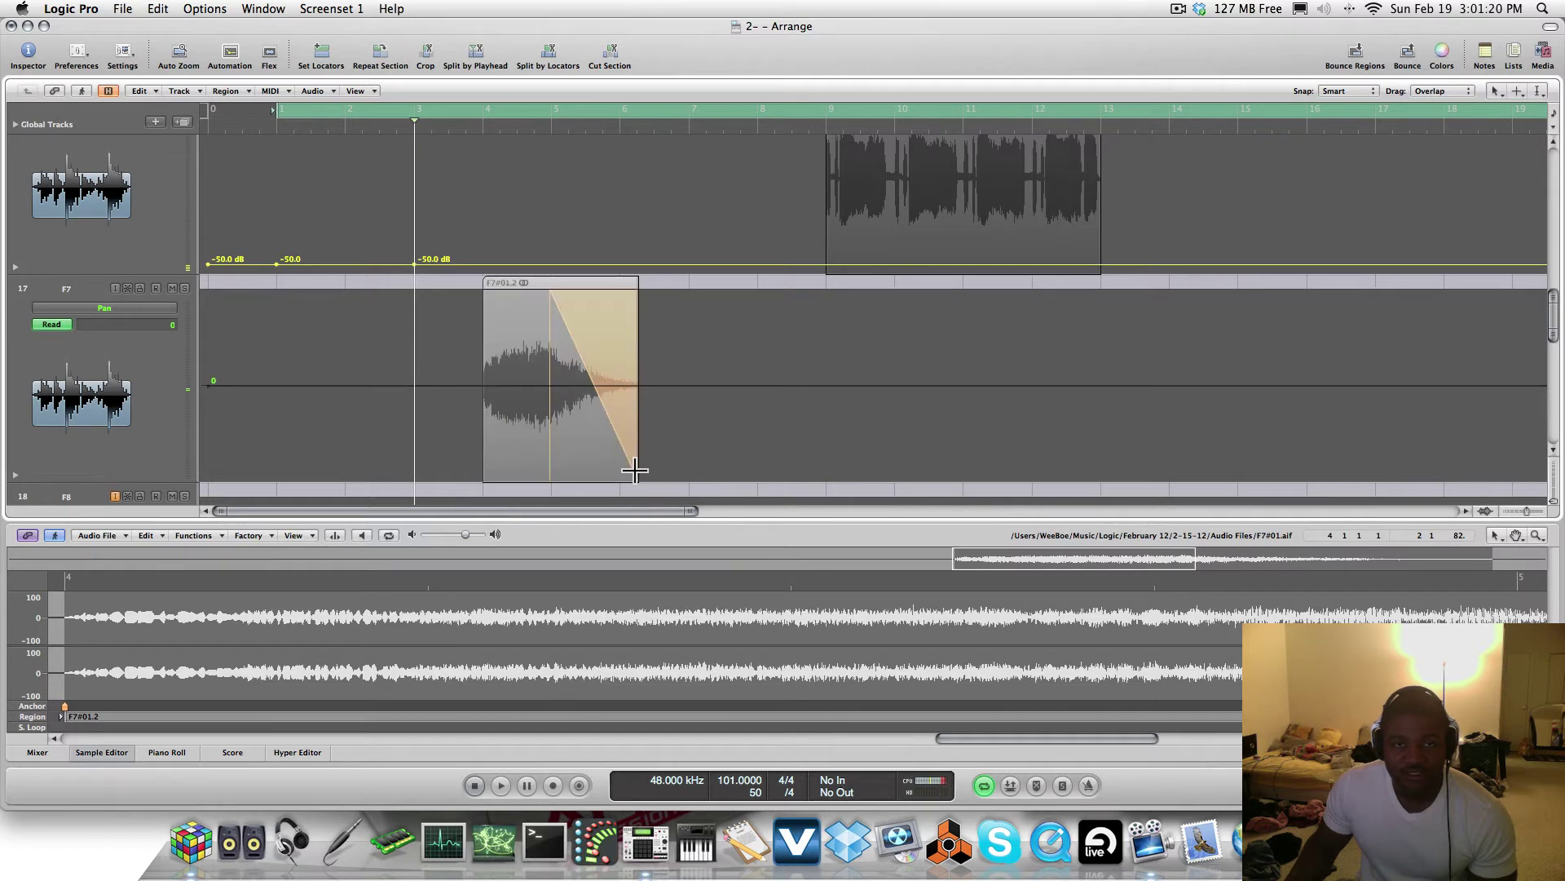
click(568, 398)
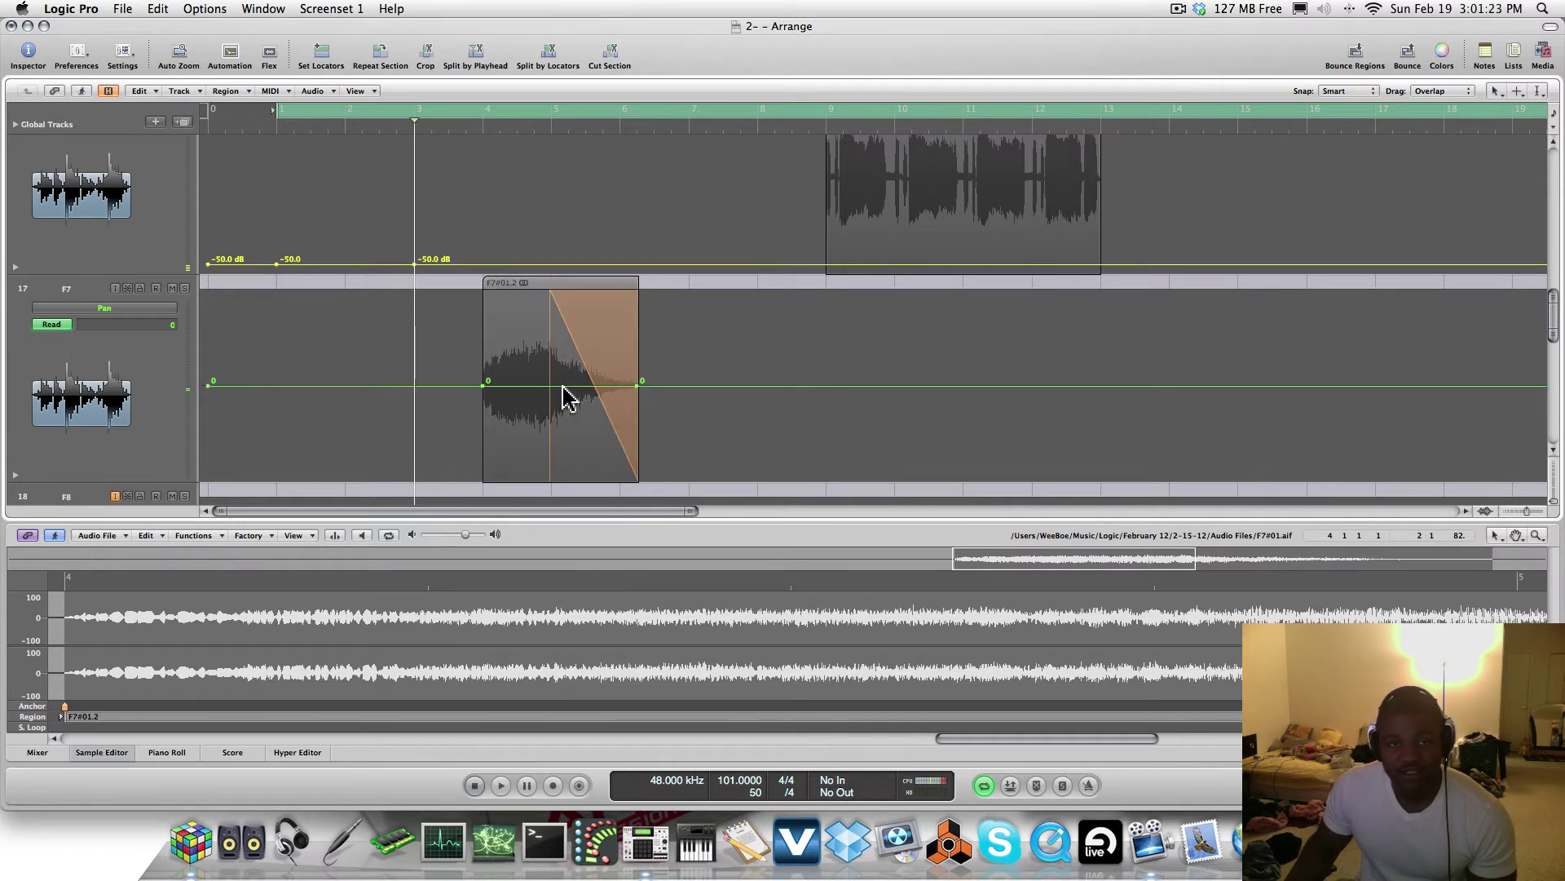
click(112, 310)
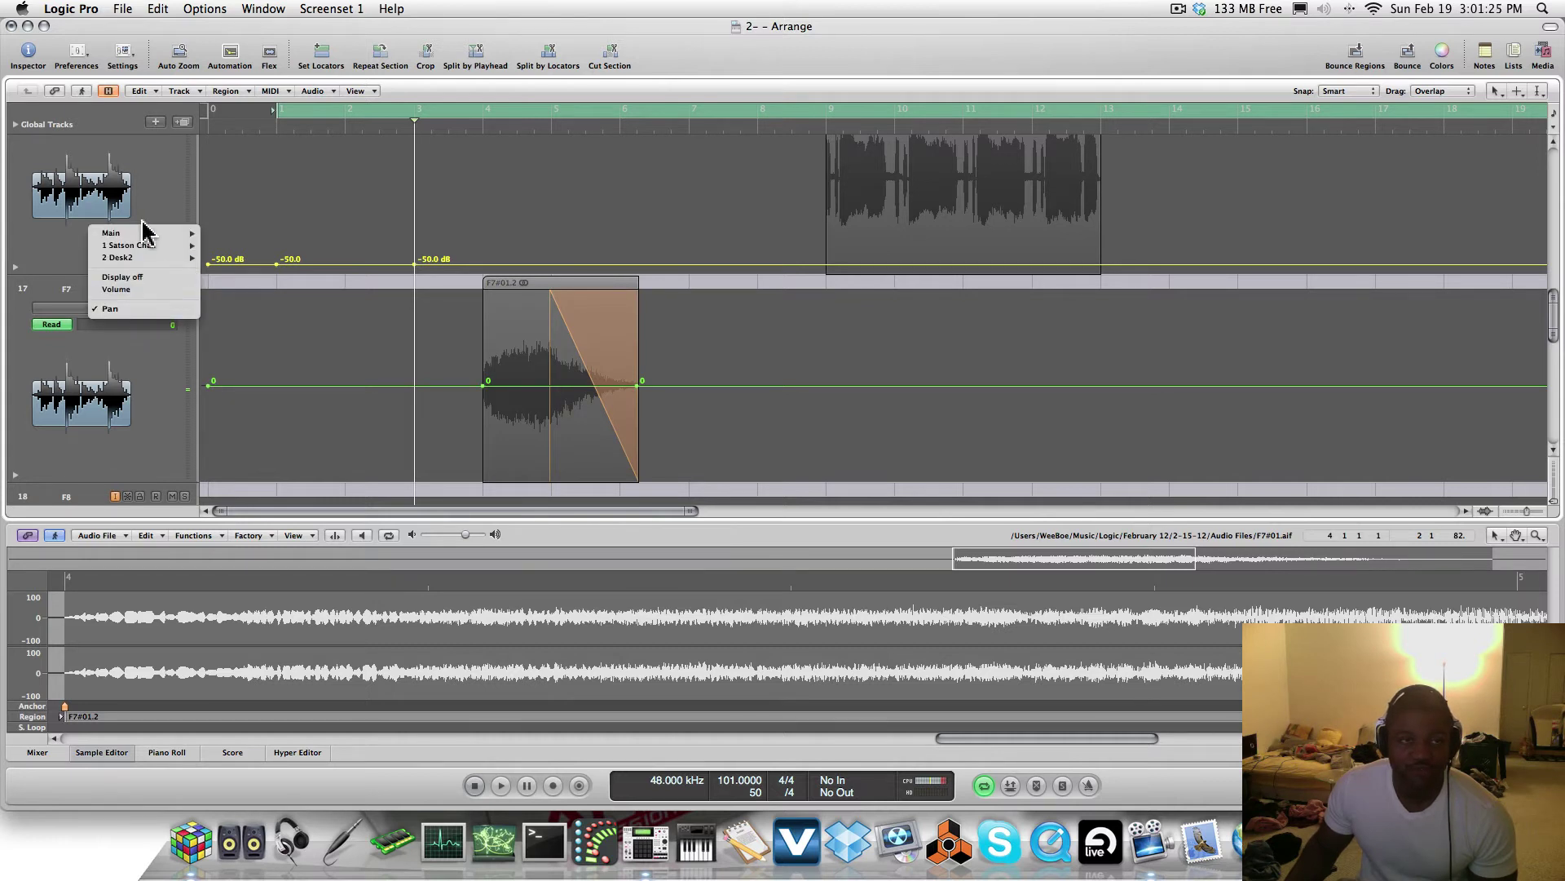
click(49, 327)
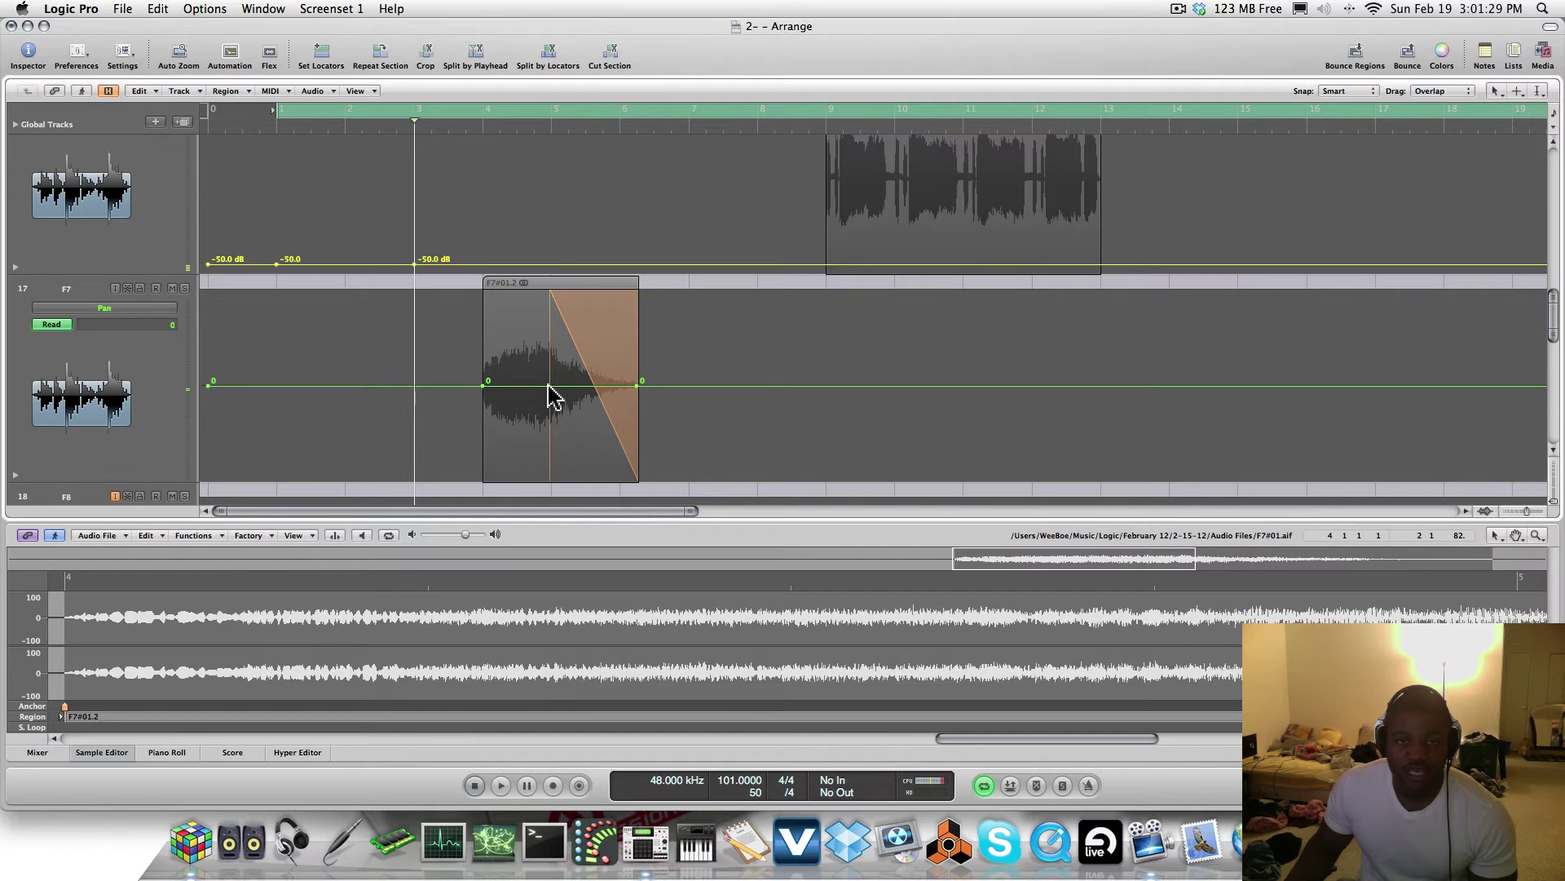
drag(549, 397, 541, 354)
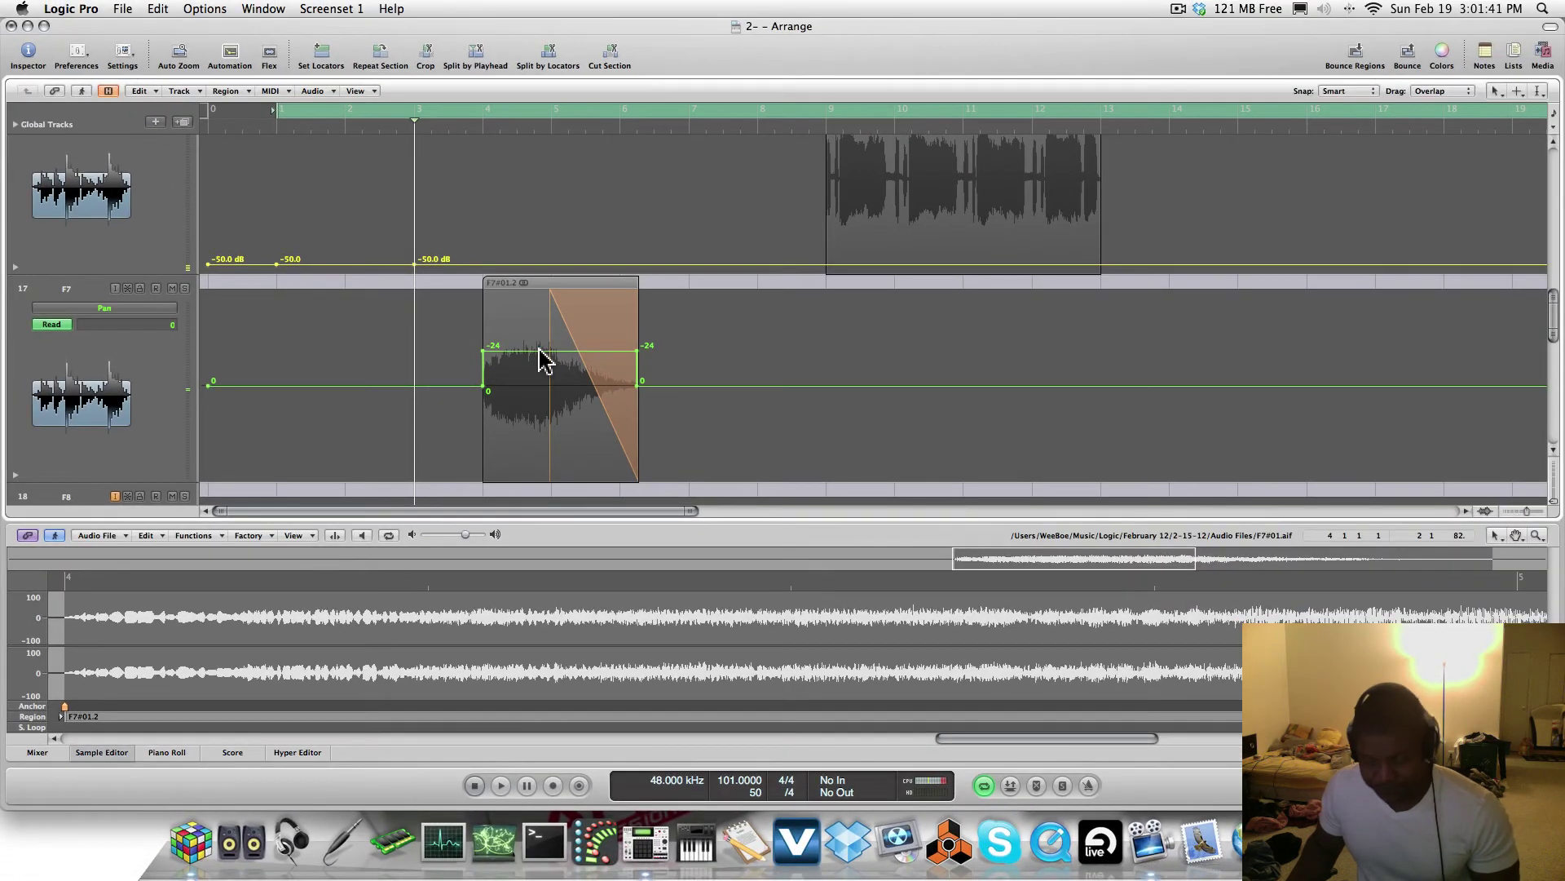
Zoom to the F7#01.2 region and set its start pan node to +49 and end to -50
key(w)
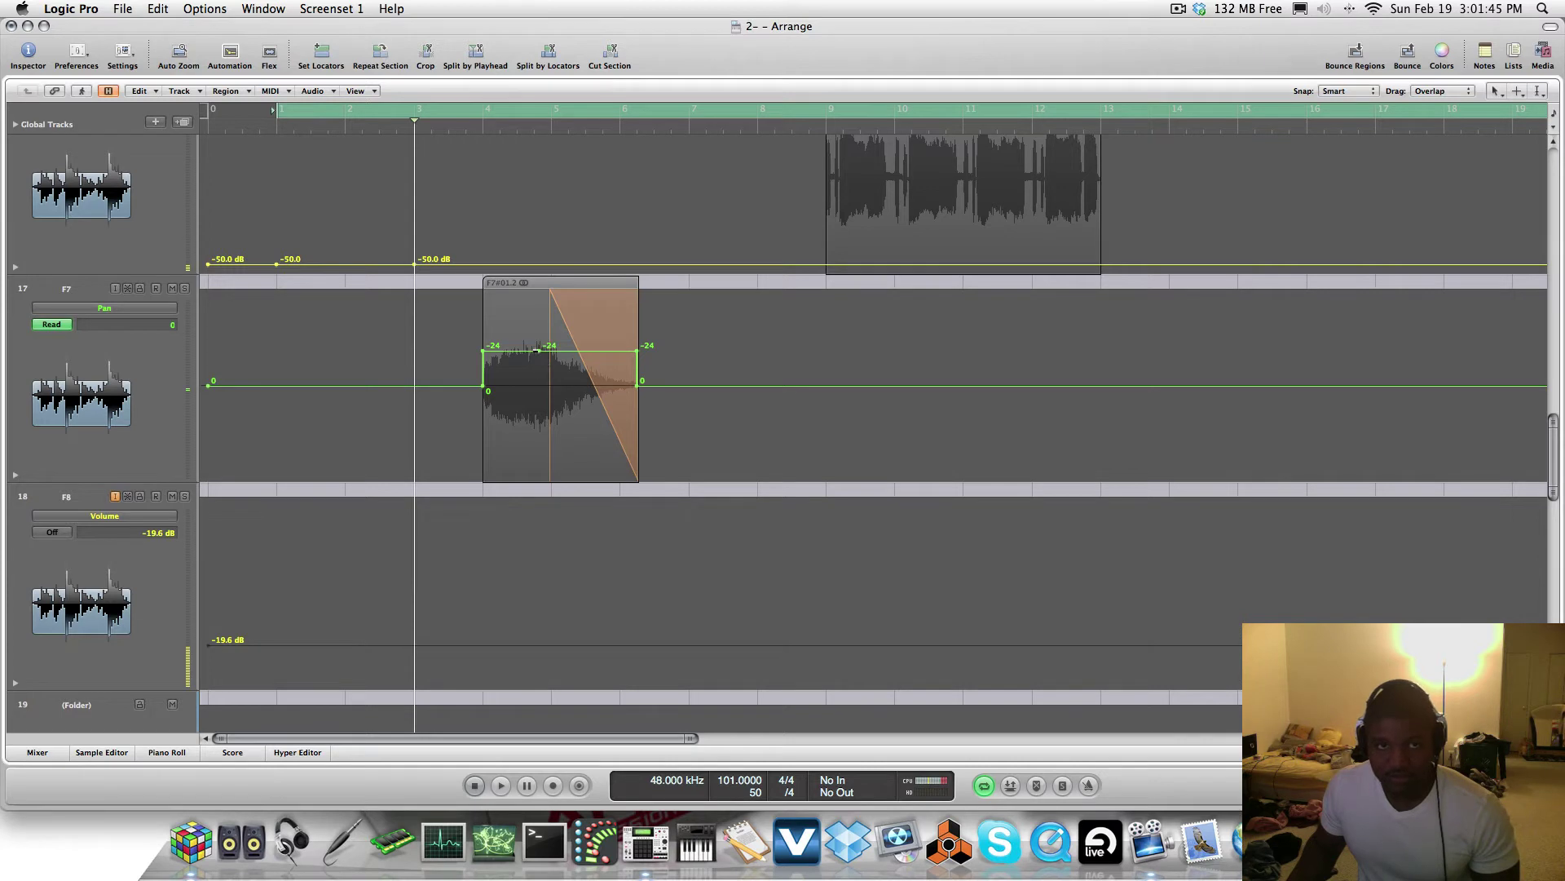
click(532, 282)
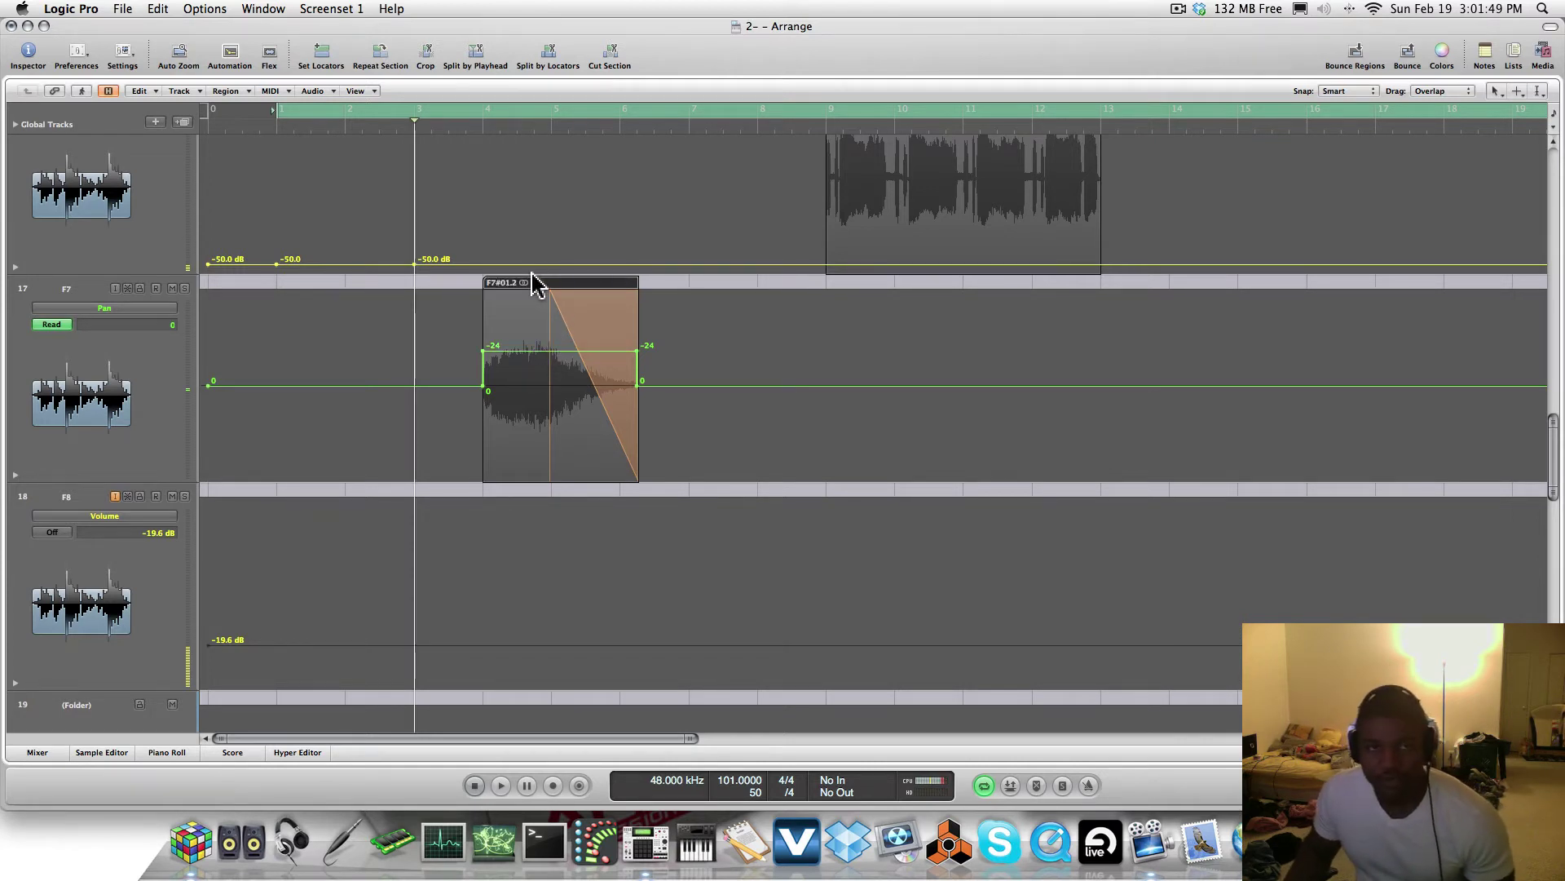
key(z)
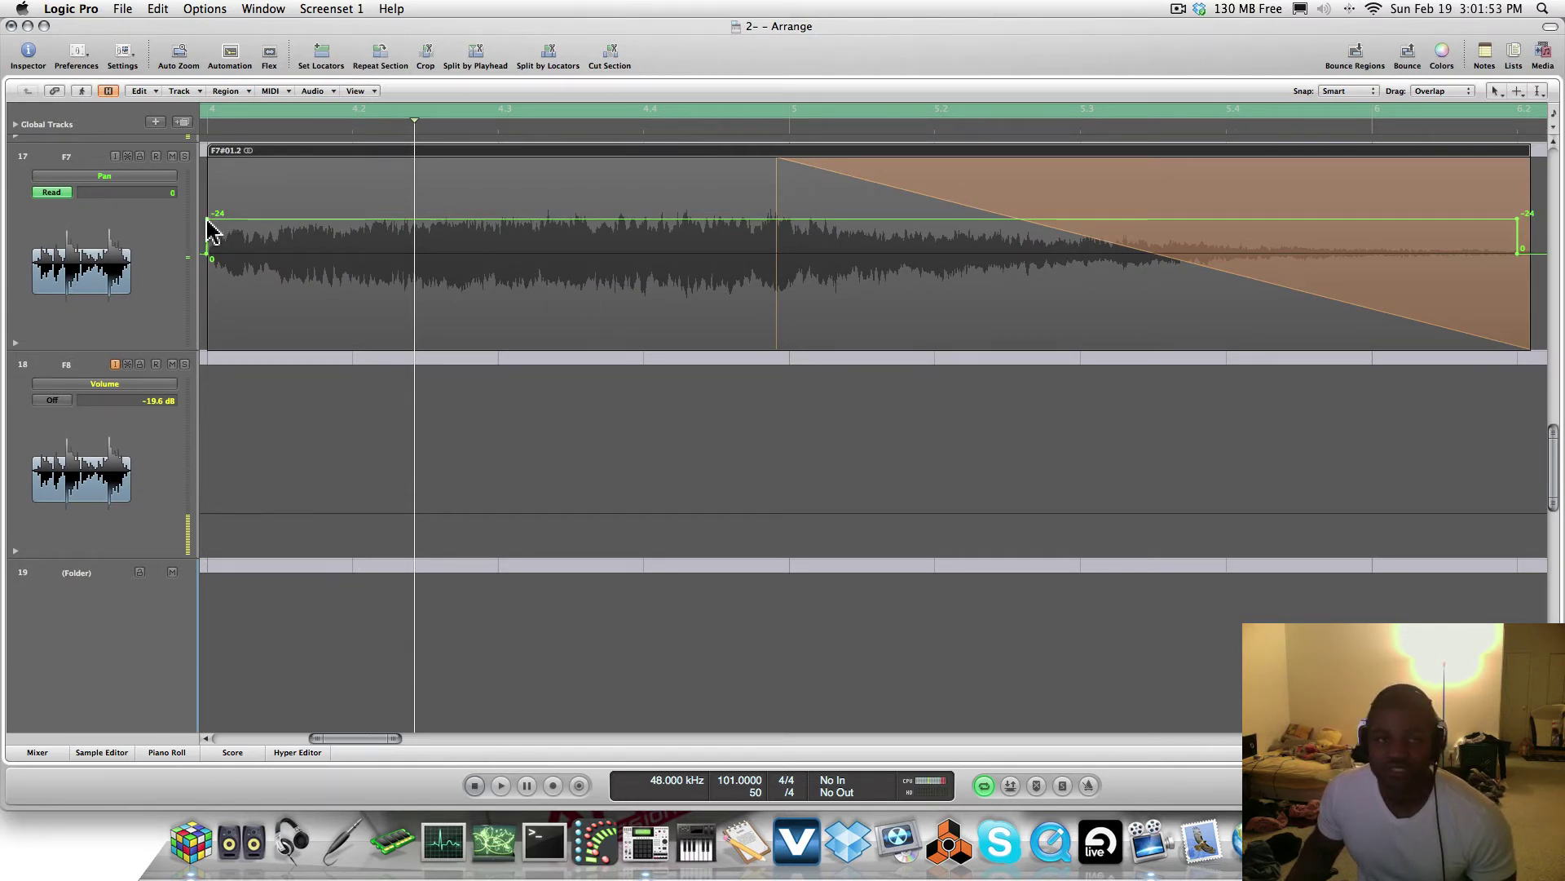
drag(208, 220, 215, 332)
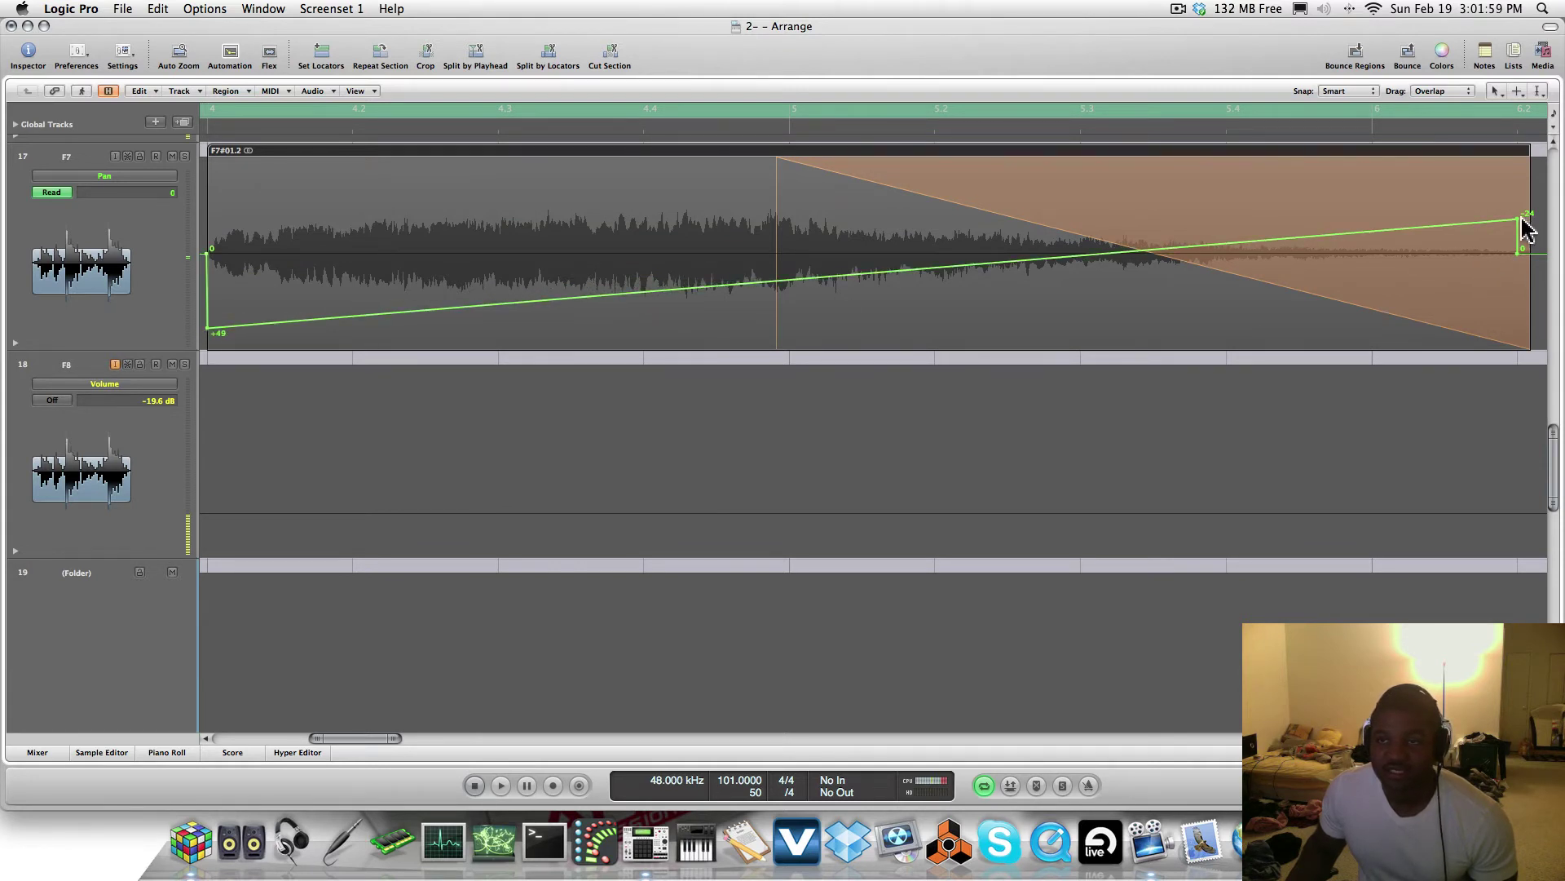
drag(1520, 219, 1520, 178)
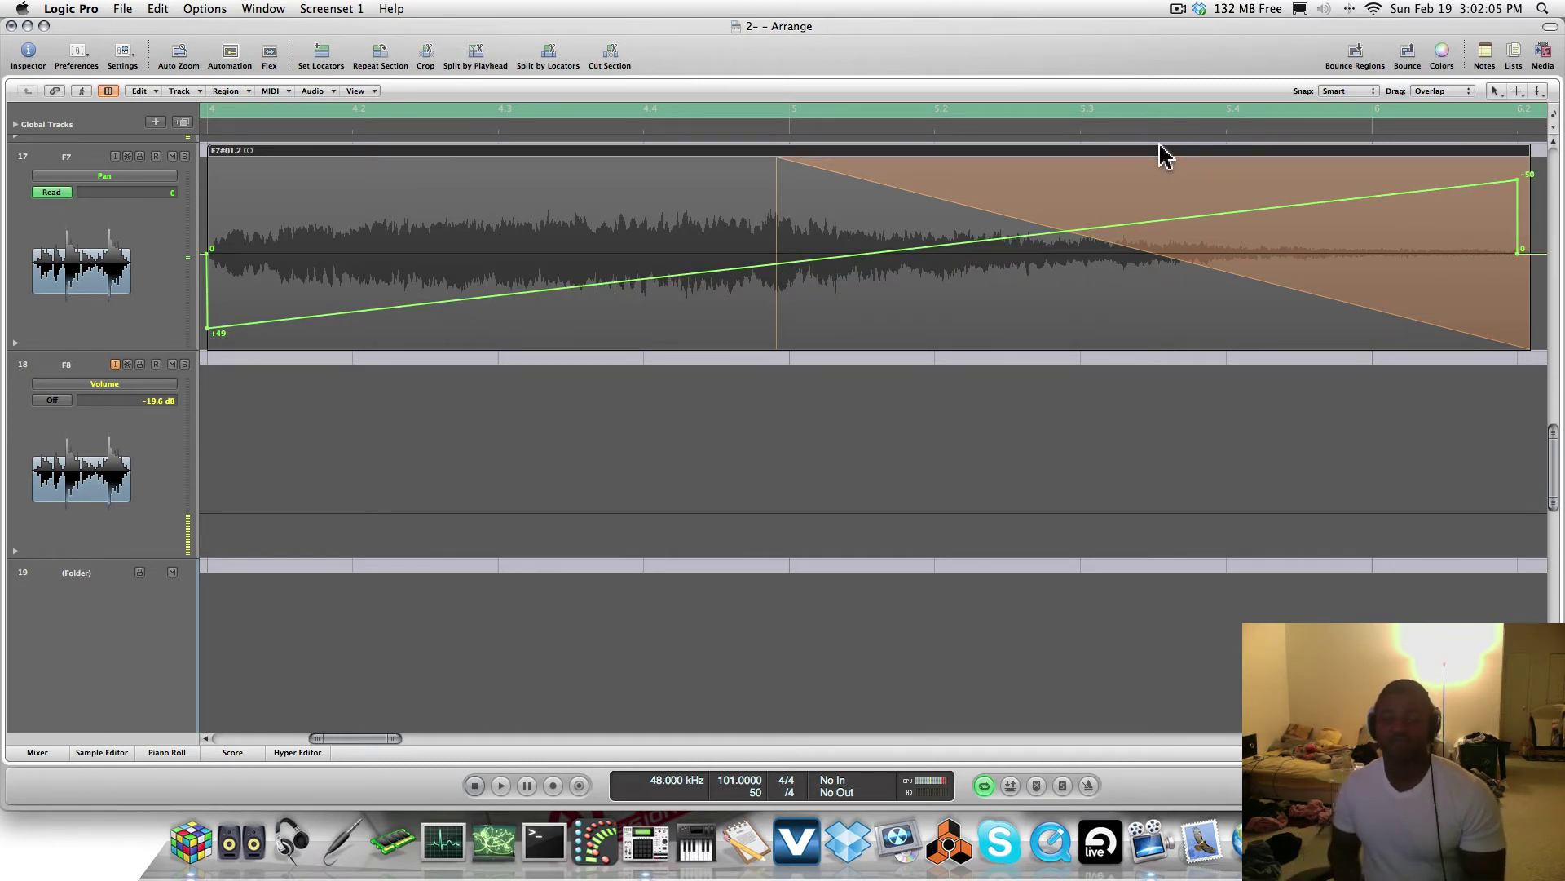
Curve the F7 pan ramp with the Automation Curve tool, play it back, and zoom out
key(Escape)
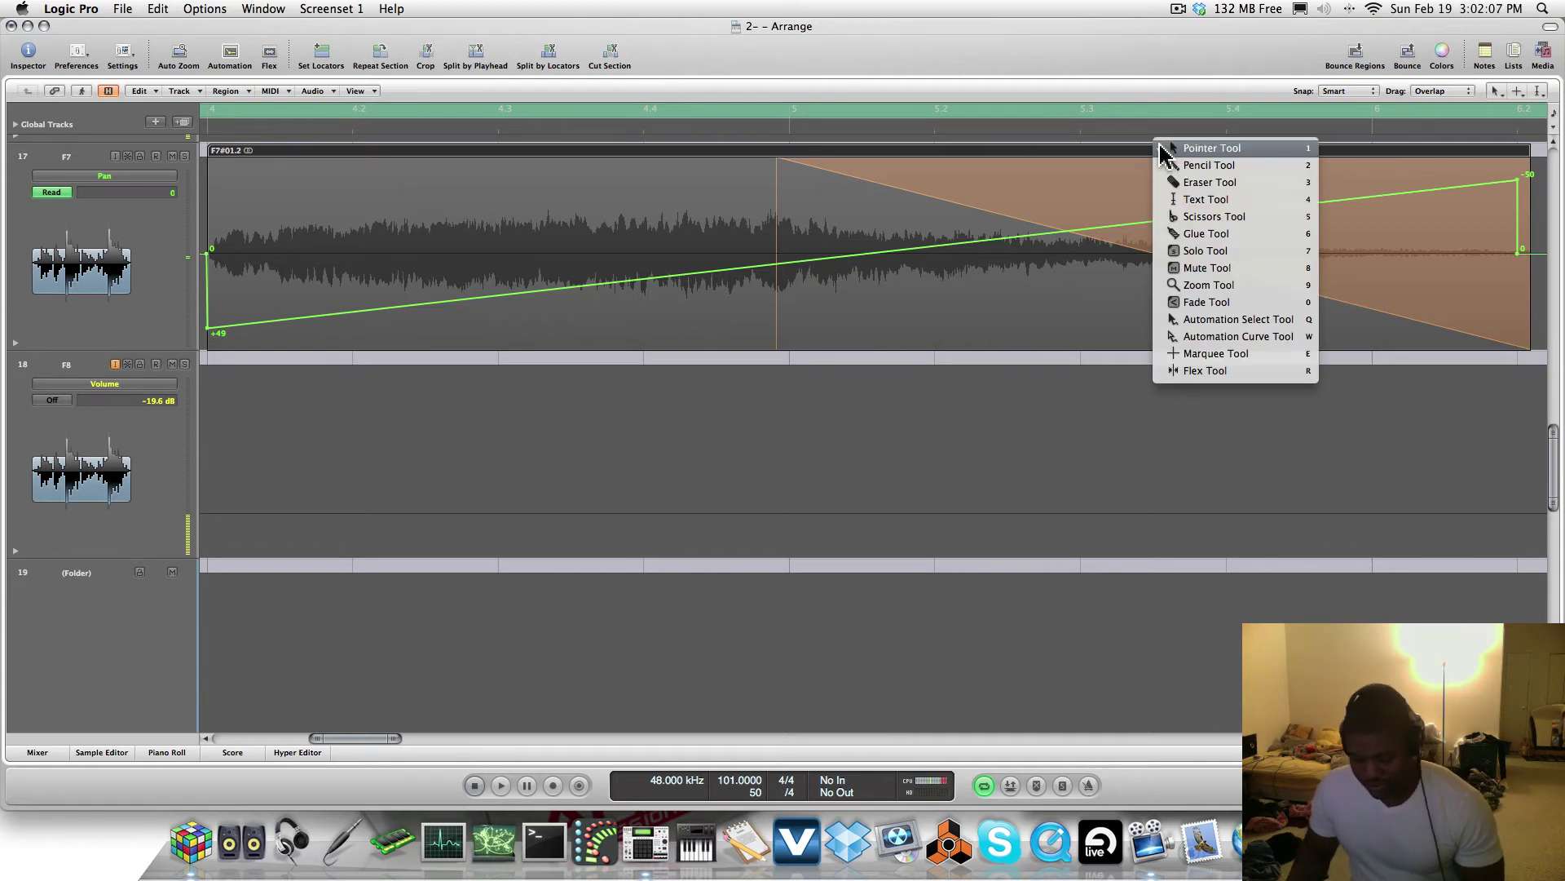
key(Escape)
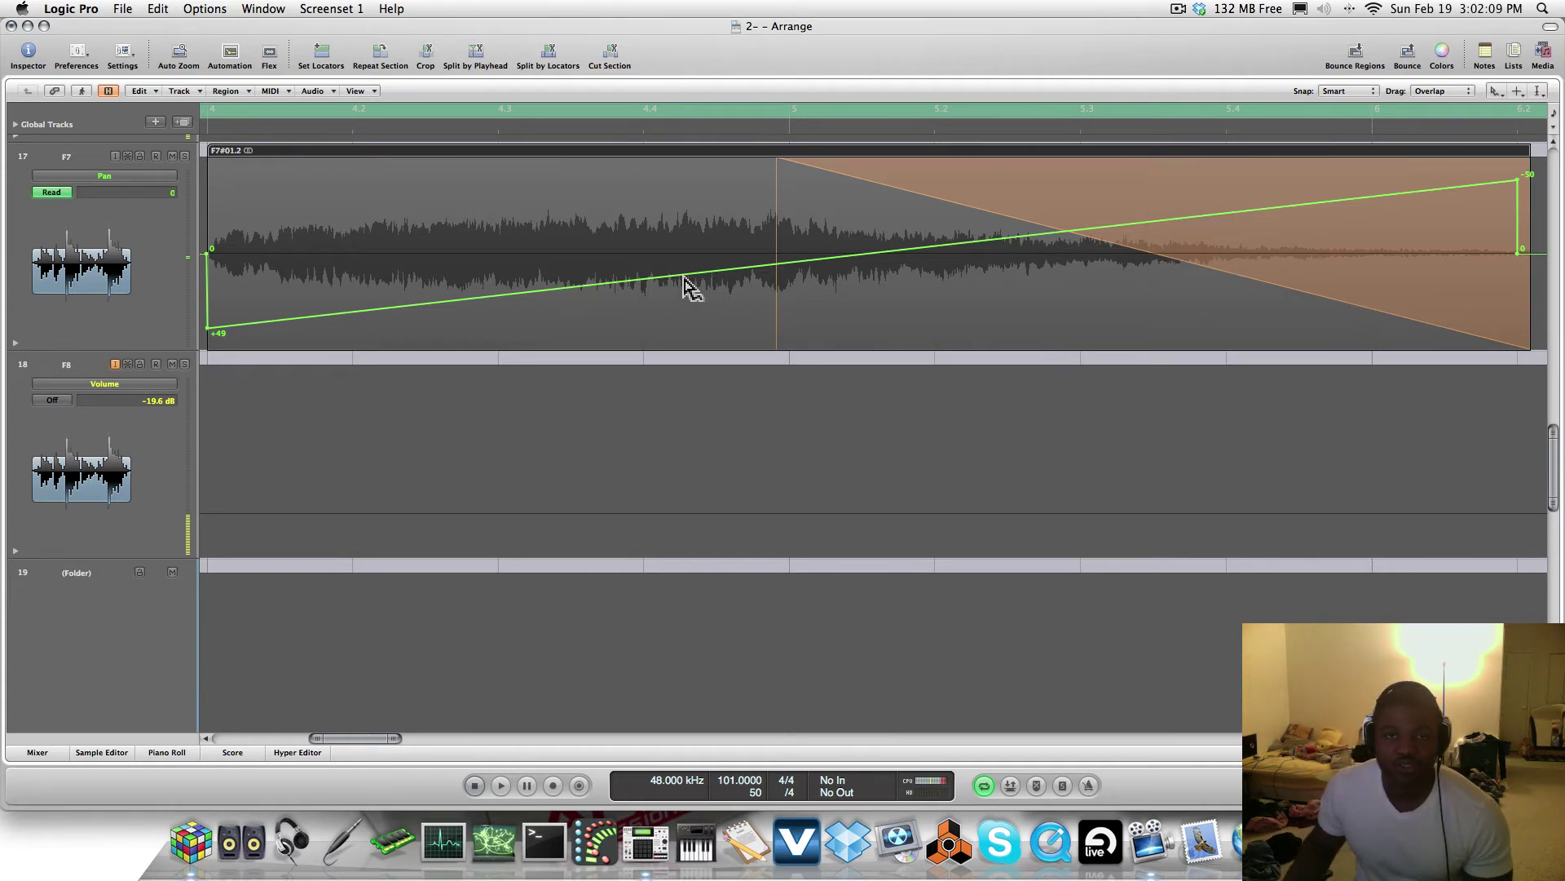
drag(576, 262, 656, 280)
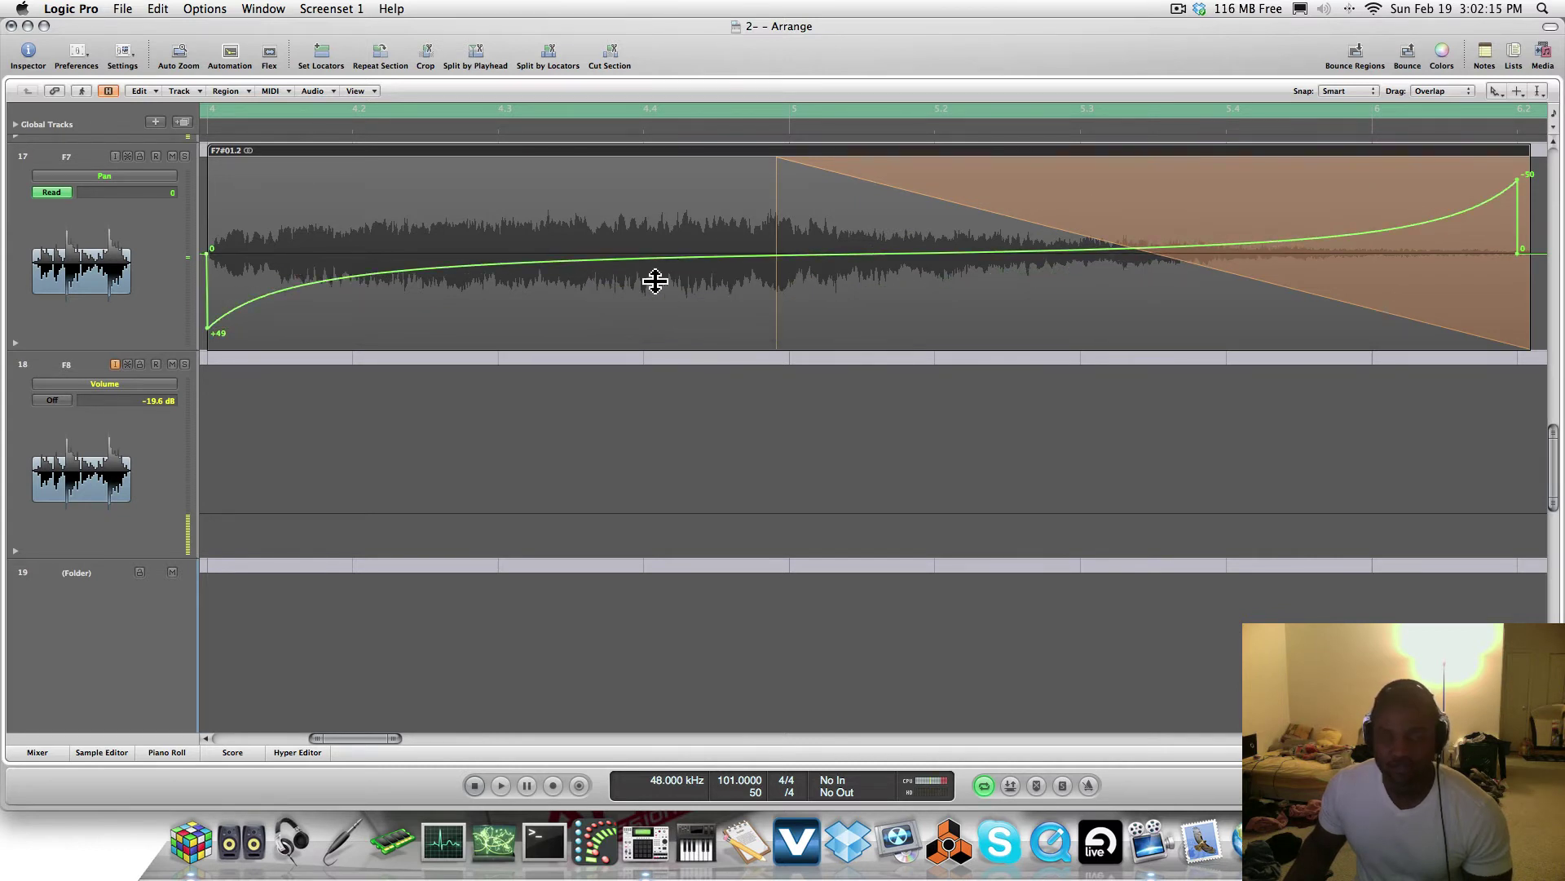
key(space)
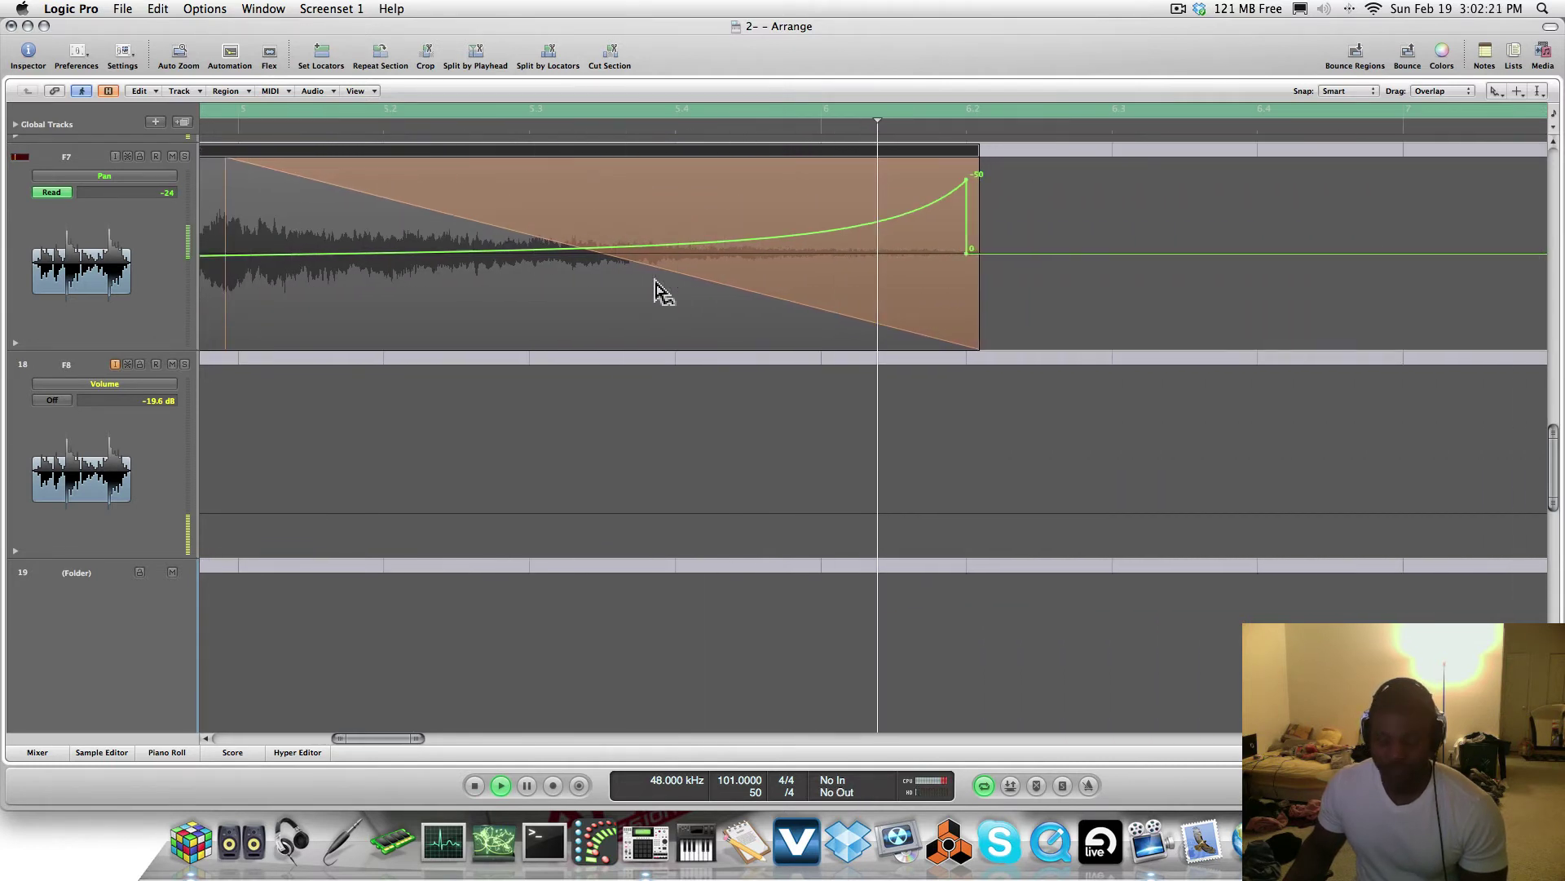
key(space)
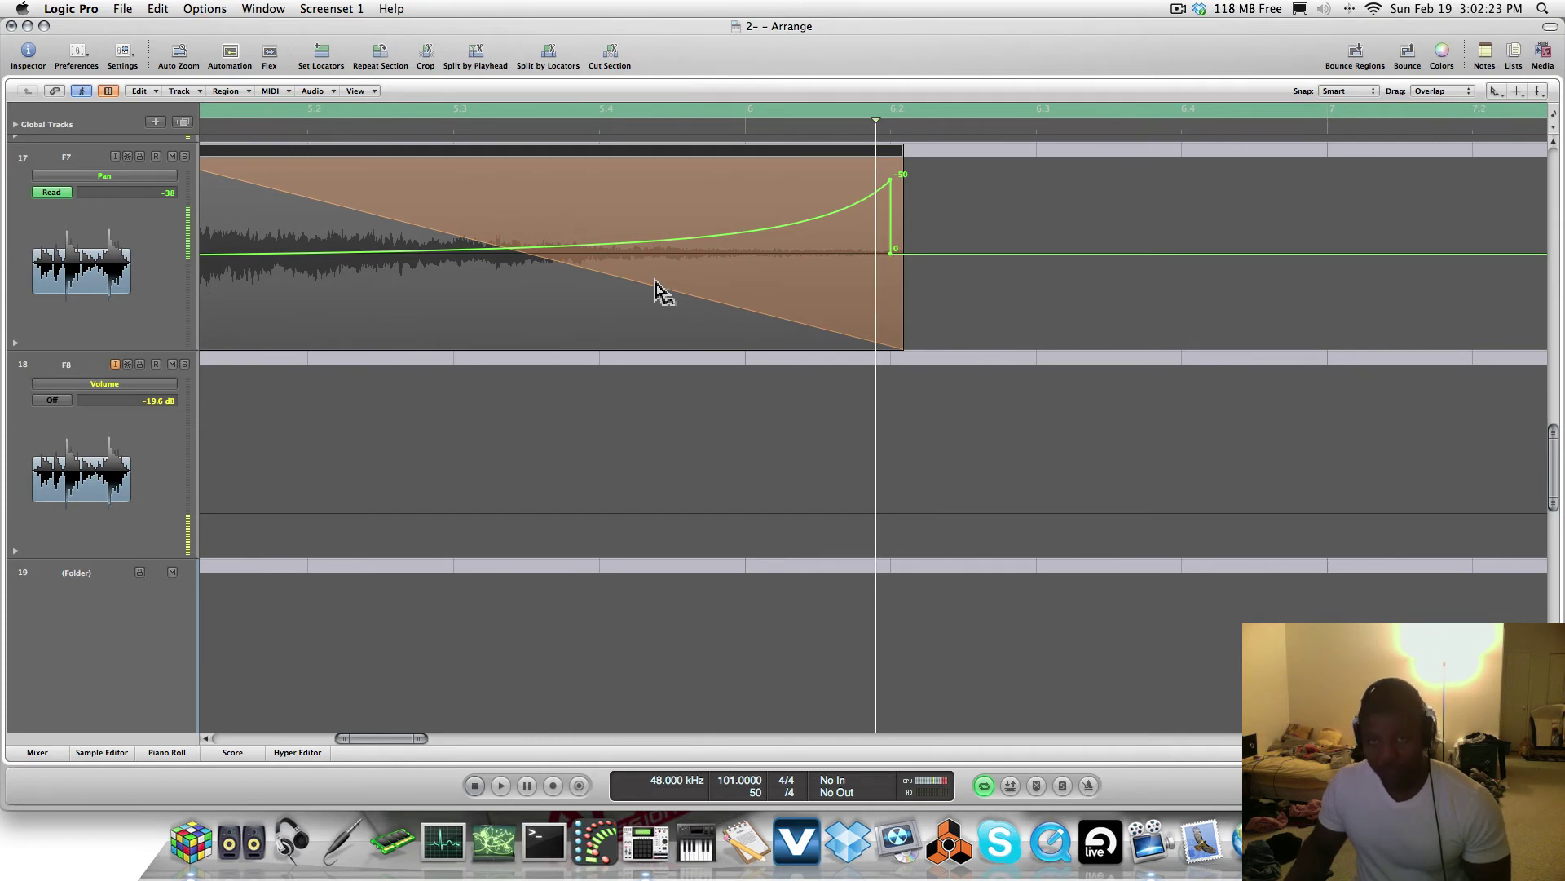
key(z)
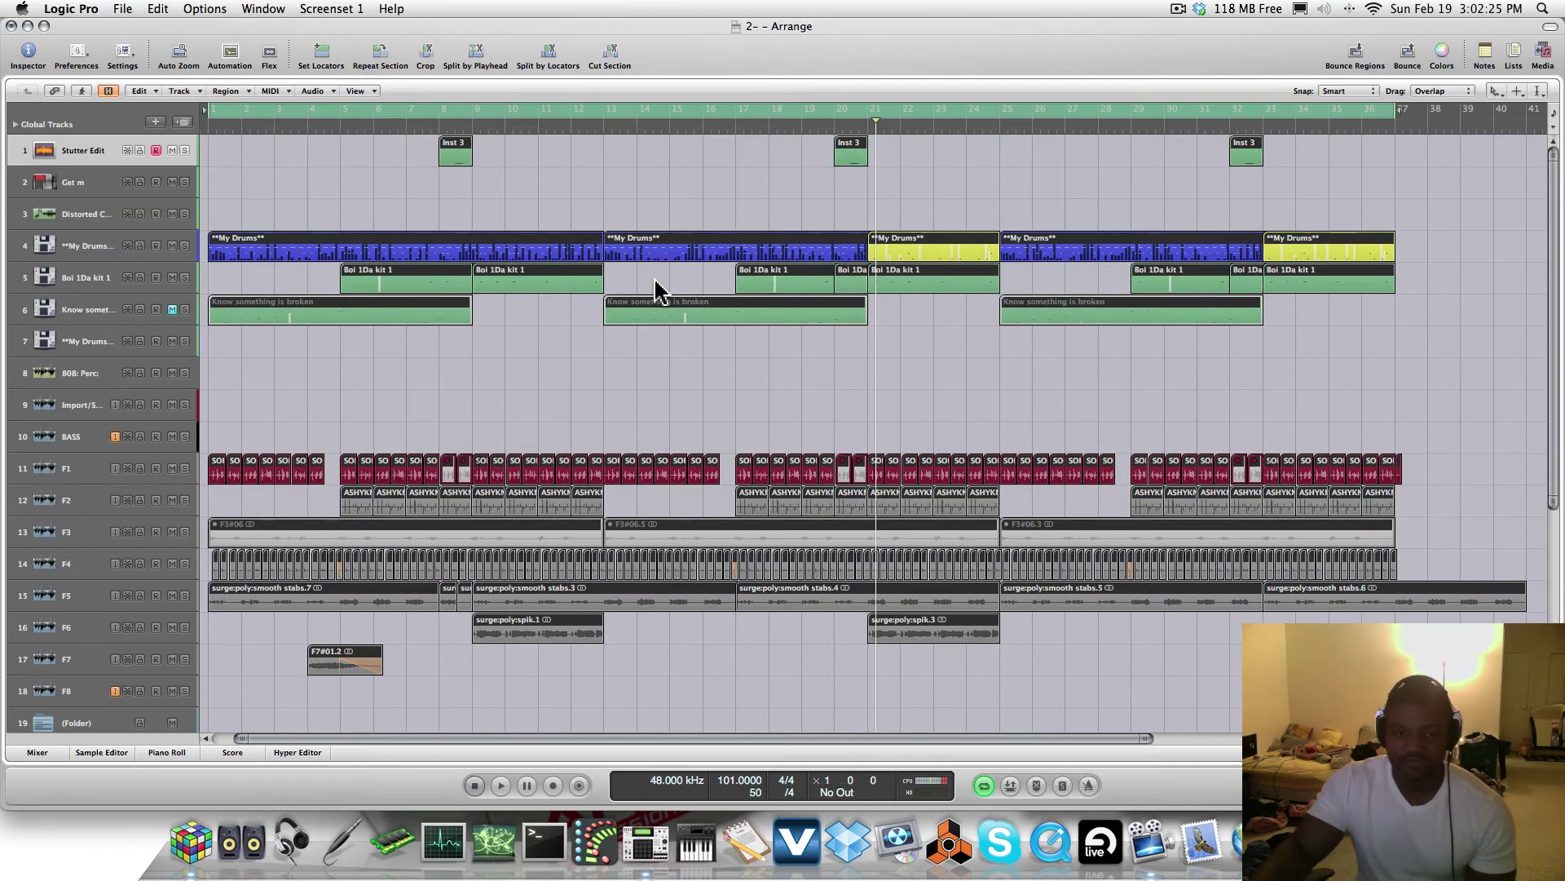
Play the arrangement from the start, then deselect all regions while it plays
key(Return)
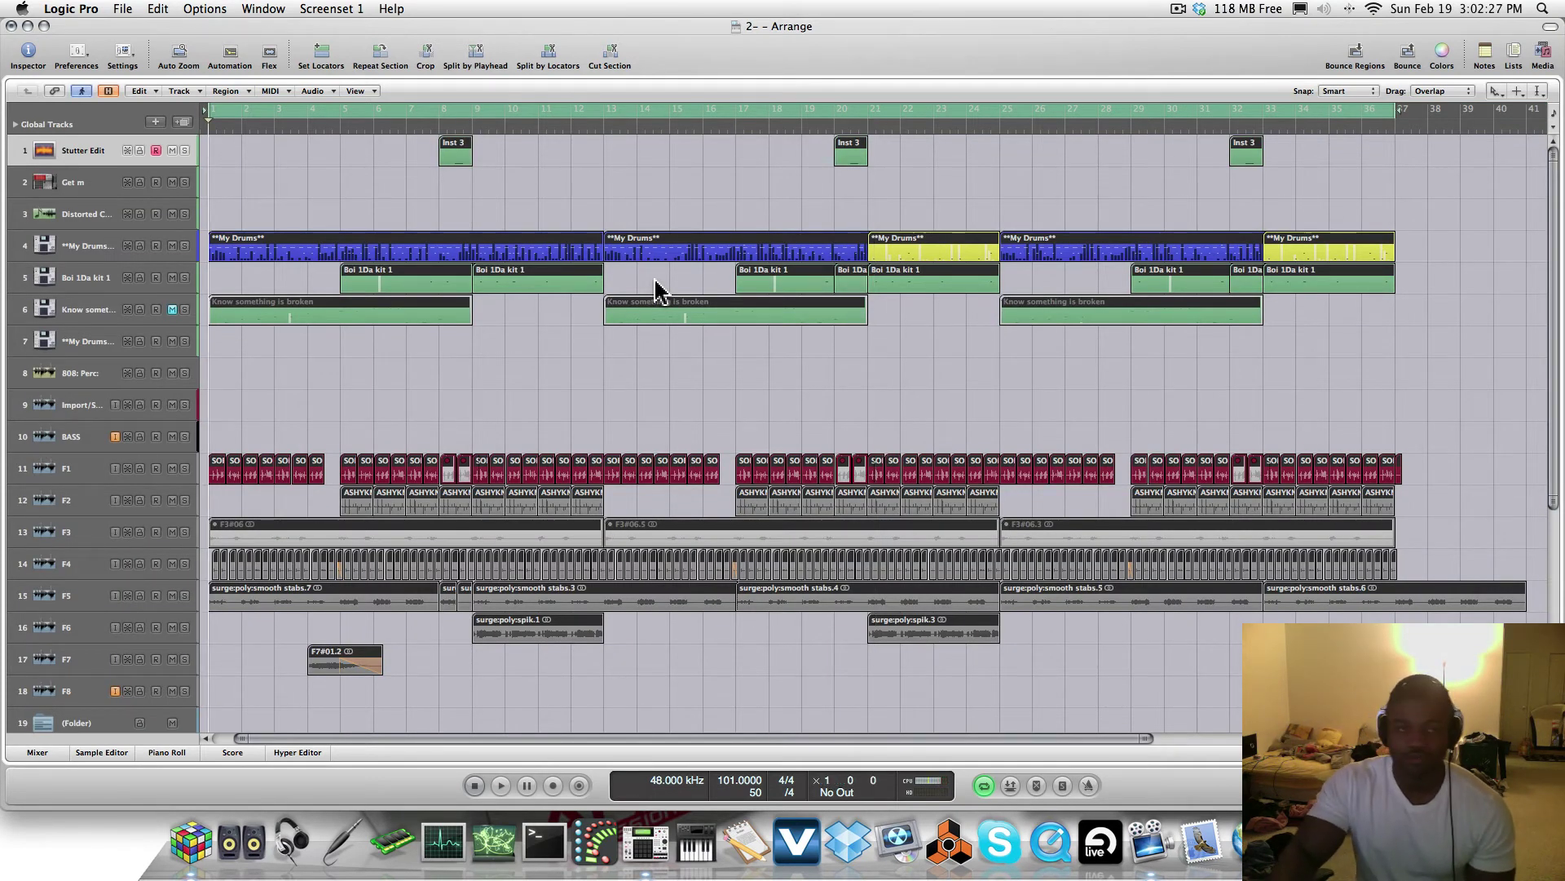
key(space)
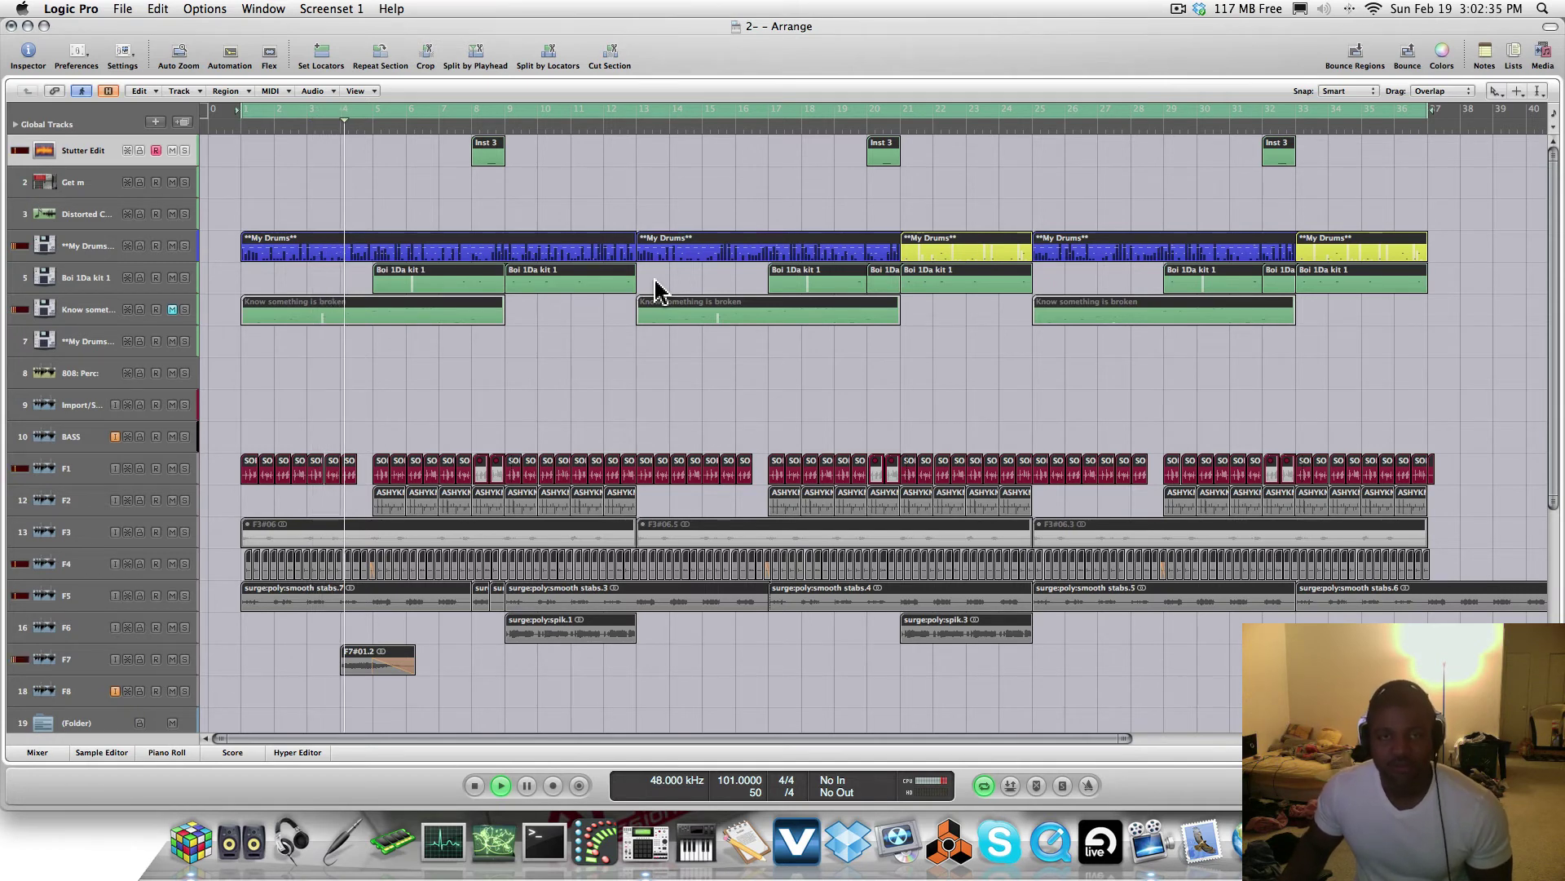
click(742, 516)
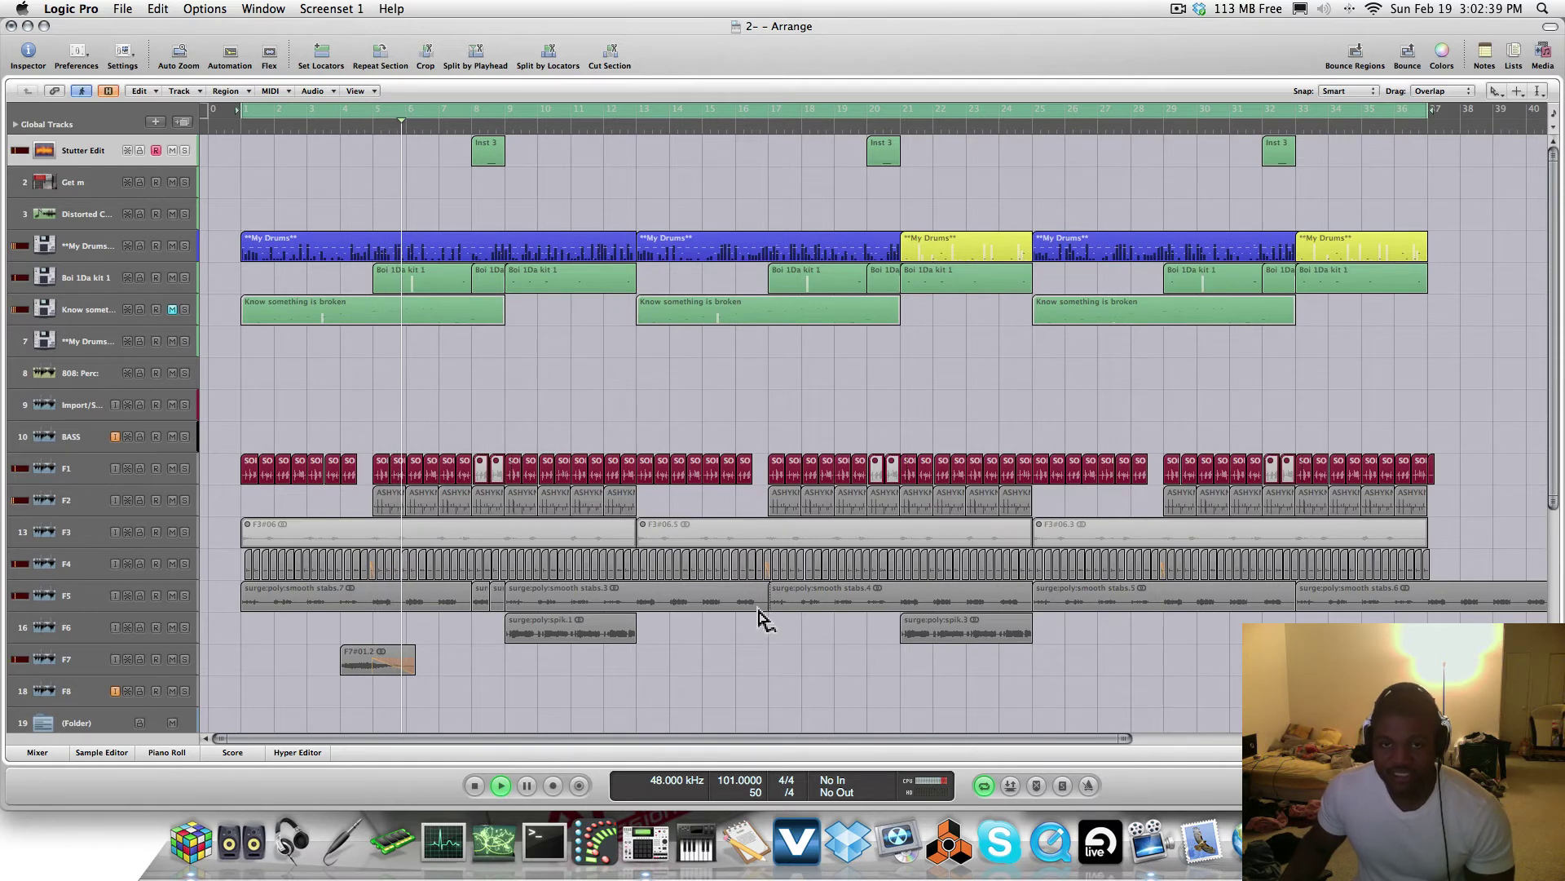
With the Marquee tool, split a short slice near bar 13 off the F5 stabs region, then marquee bars 19–20
key(Escape)
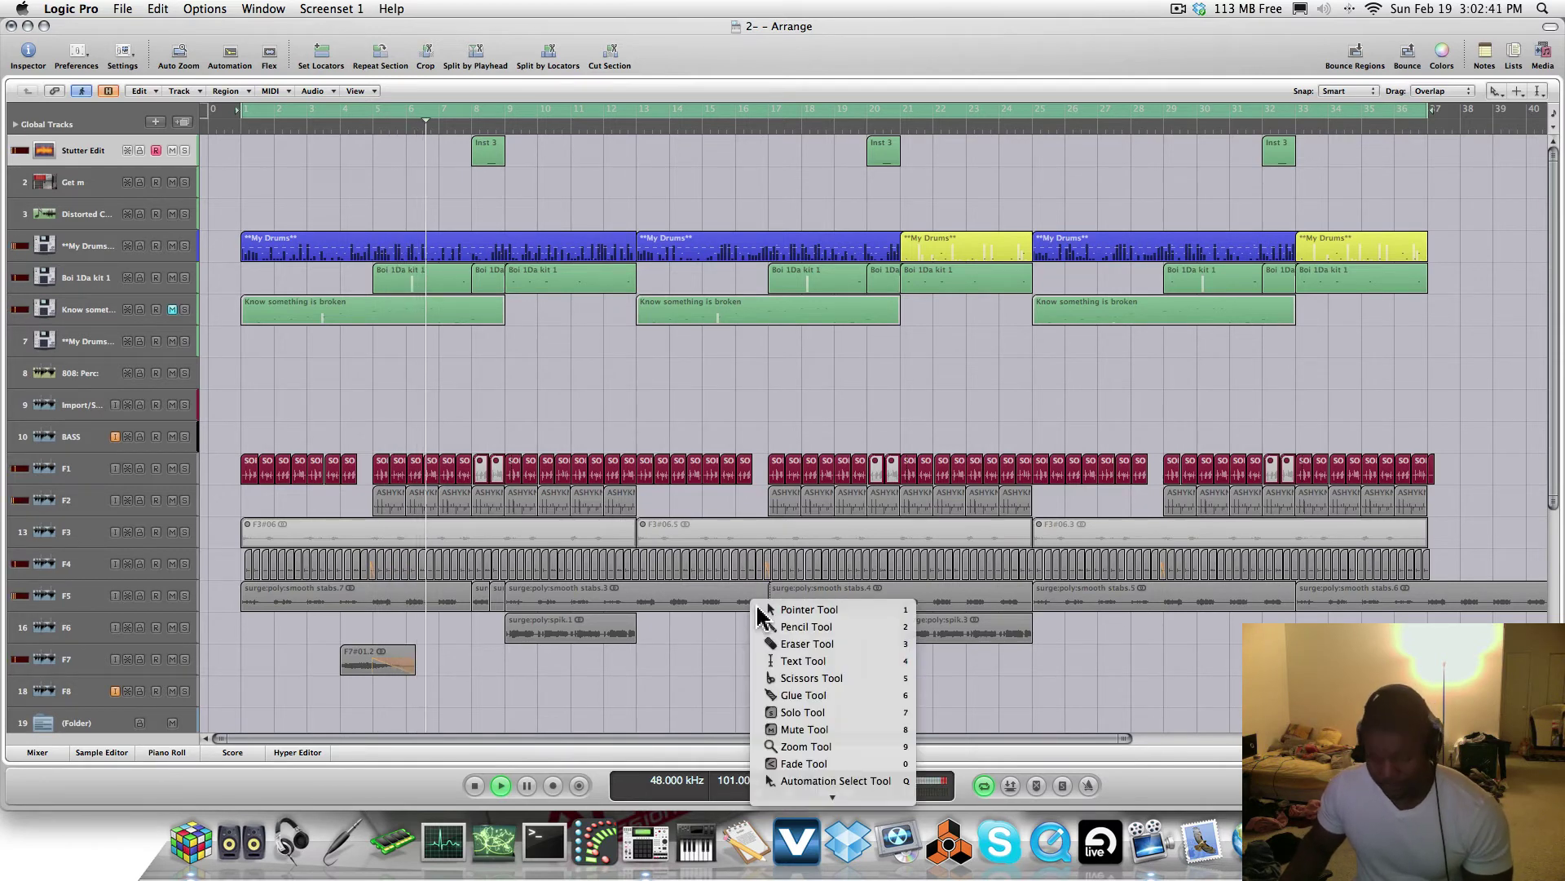
click(758, 610)
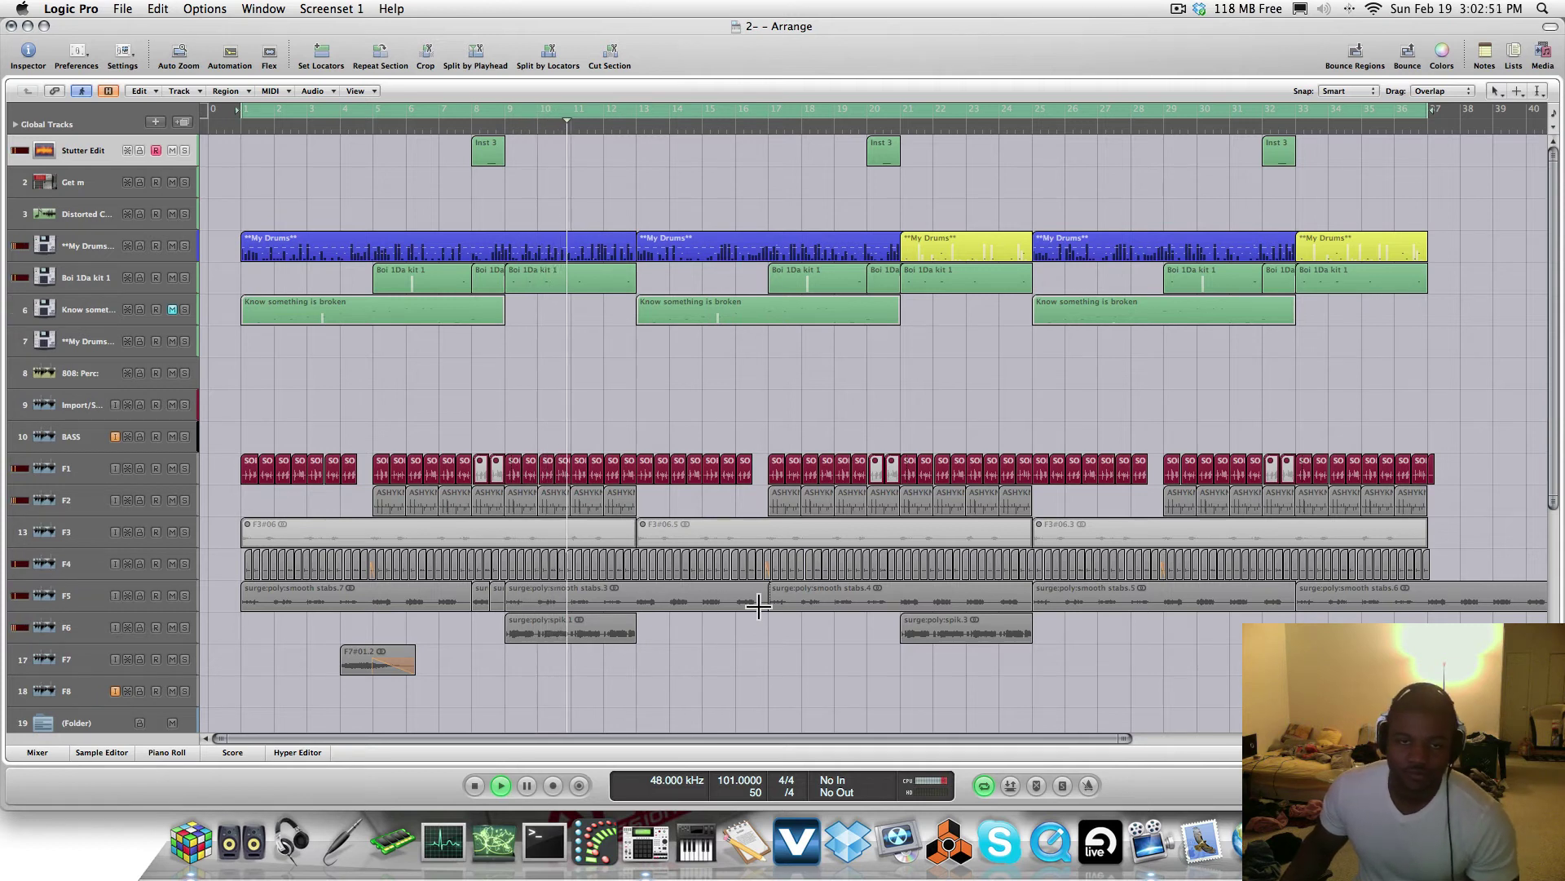
drag(758, 605, 733, 618)
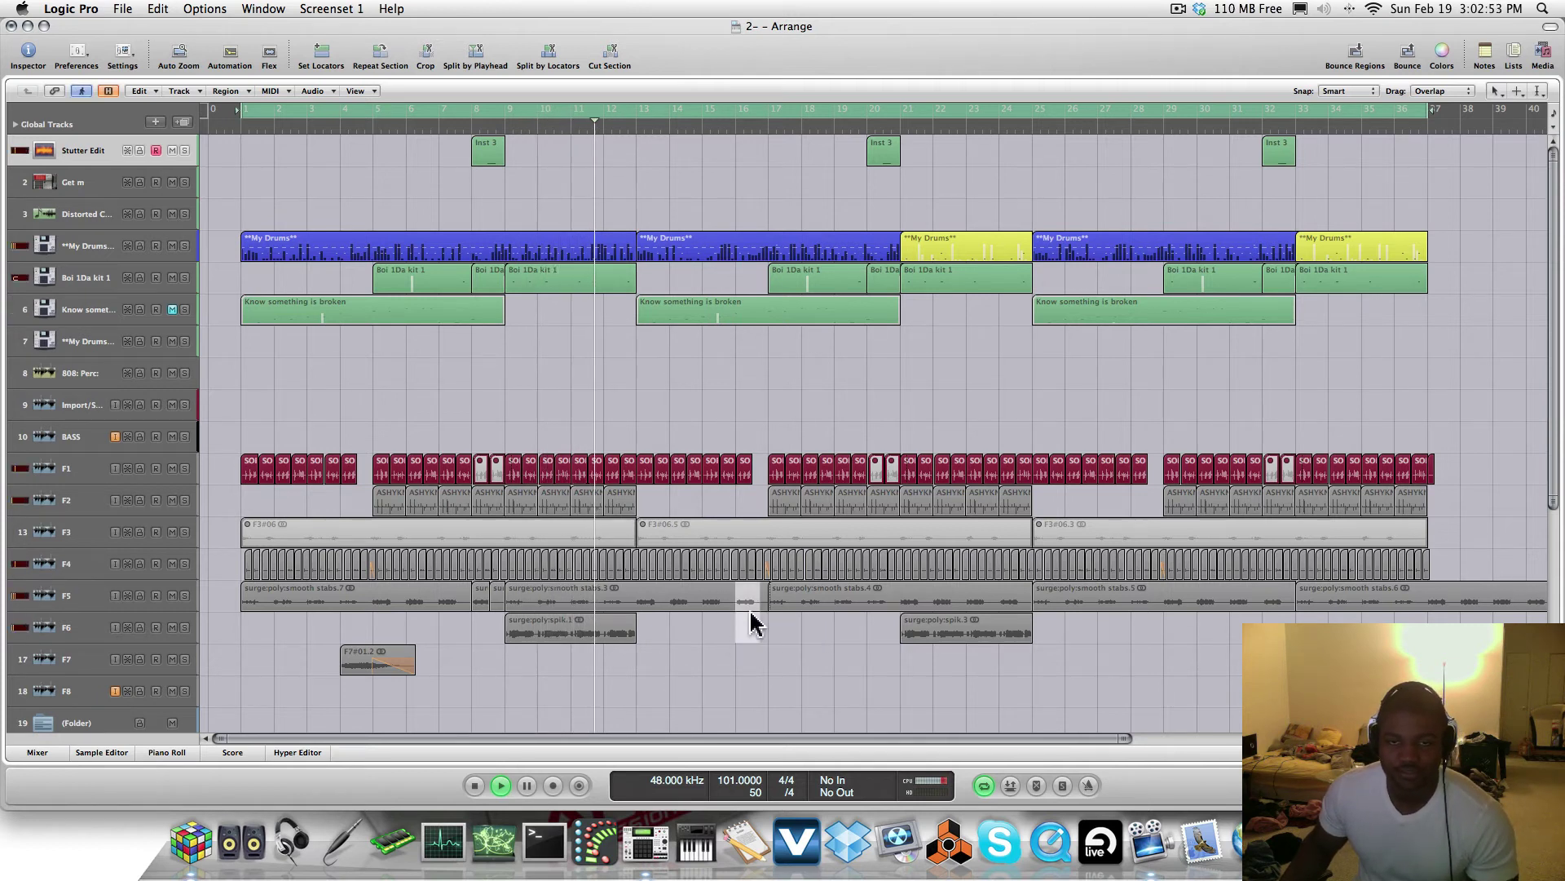
click(734, 581)
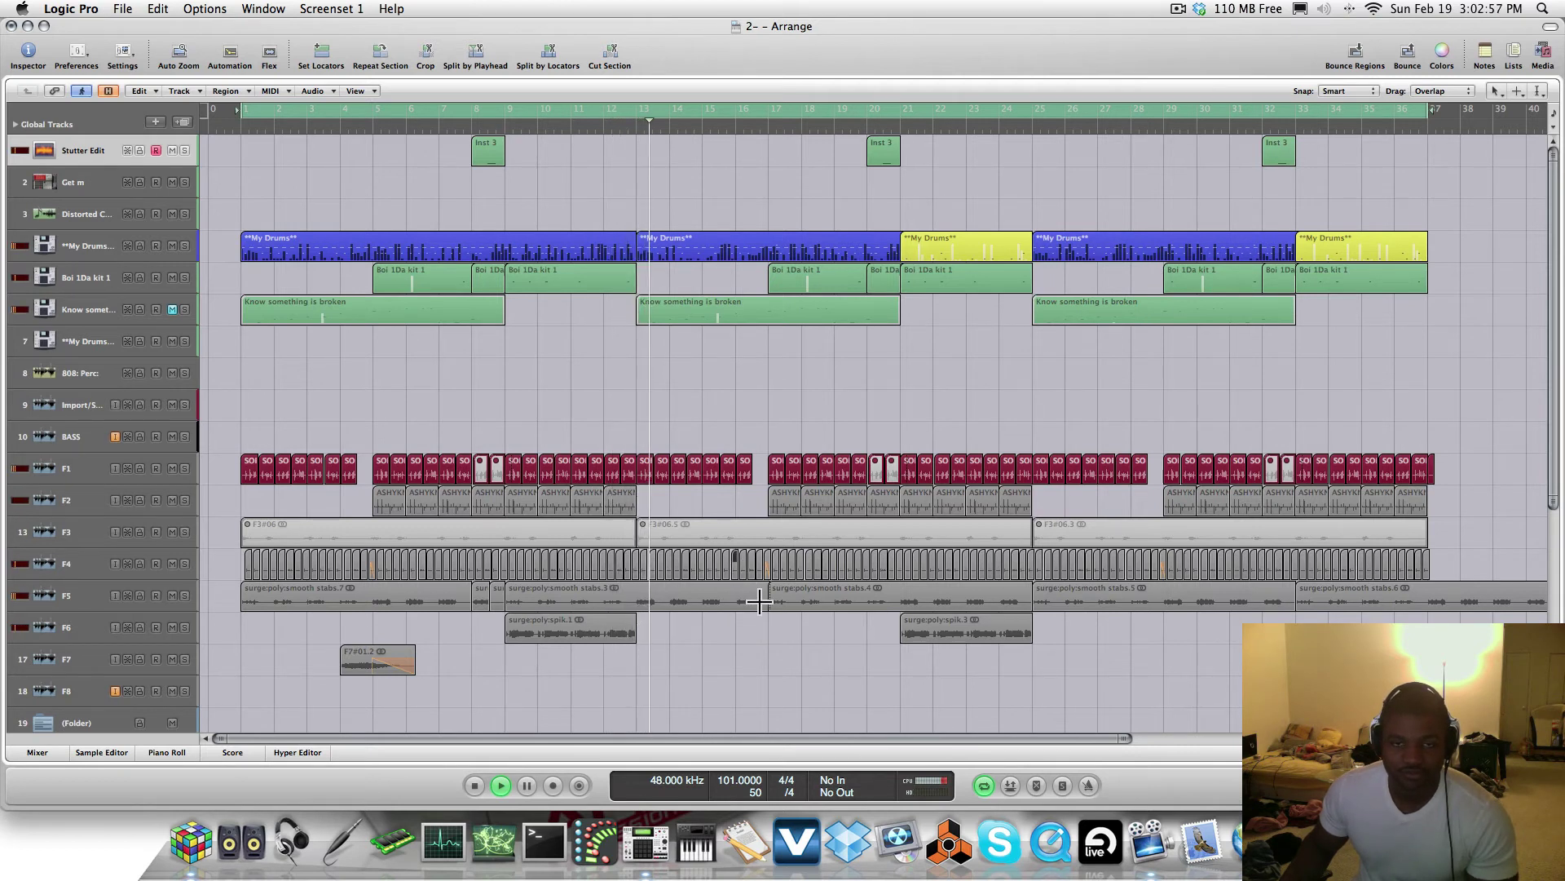
drag(759, 602, 738, 630)
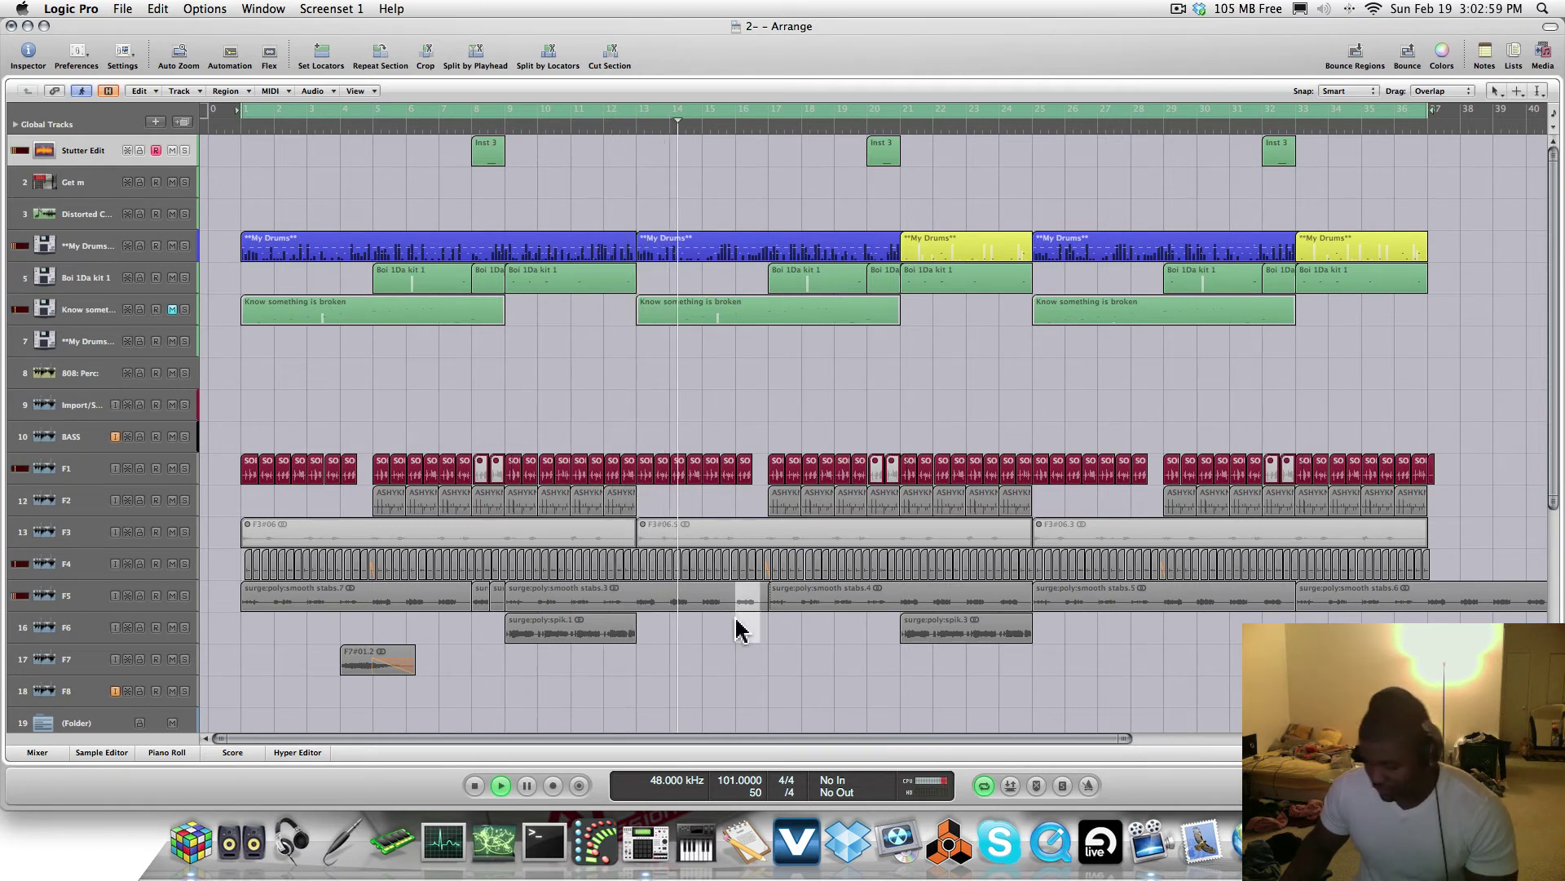
click(738, 630)
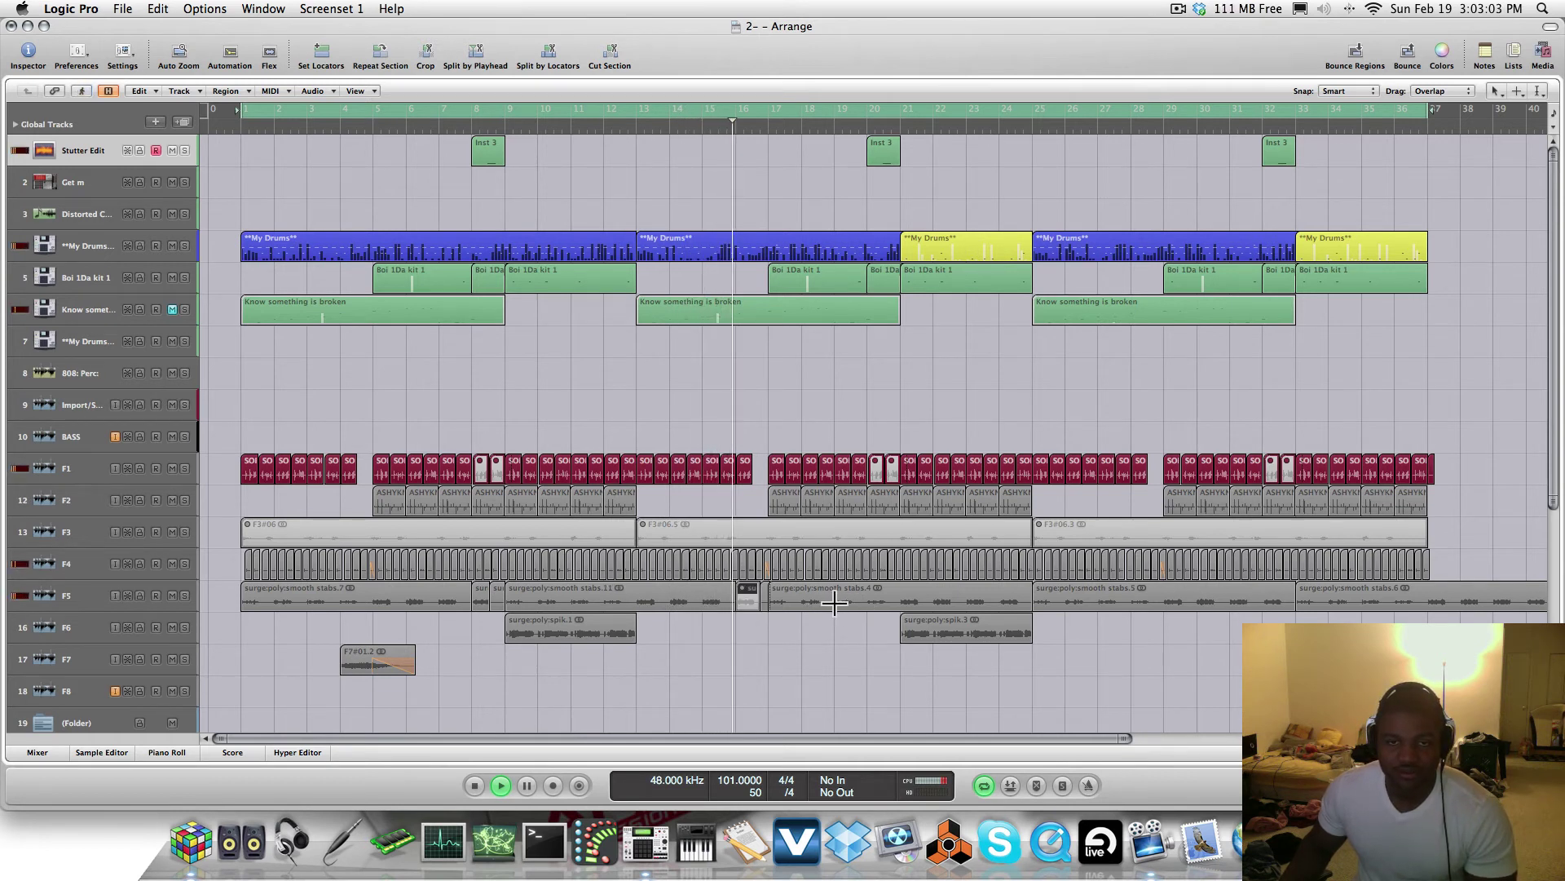
drag(834, 601, 870, 617)
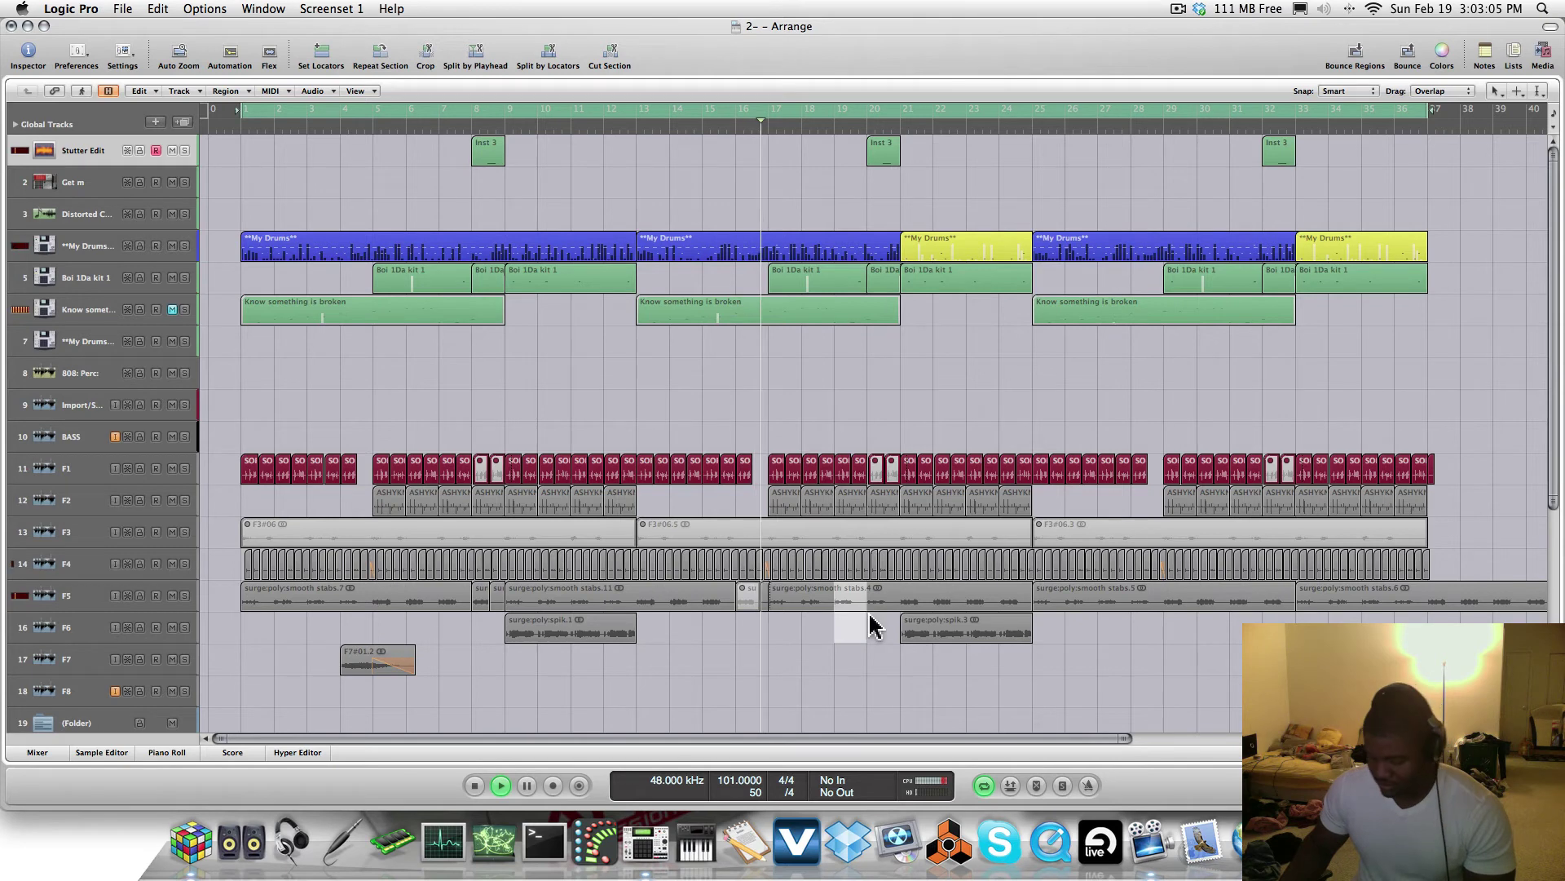
Delete the marqueed bars 19–20 on F5, choosing Don't Erase to keep the automation
key(Delete)
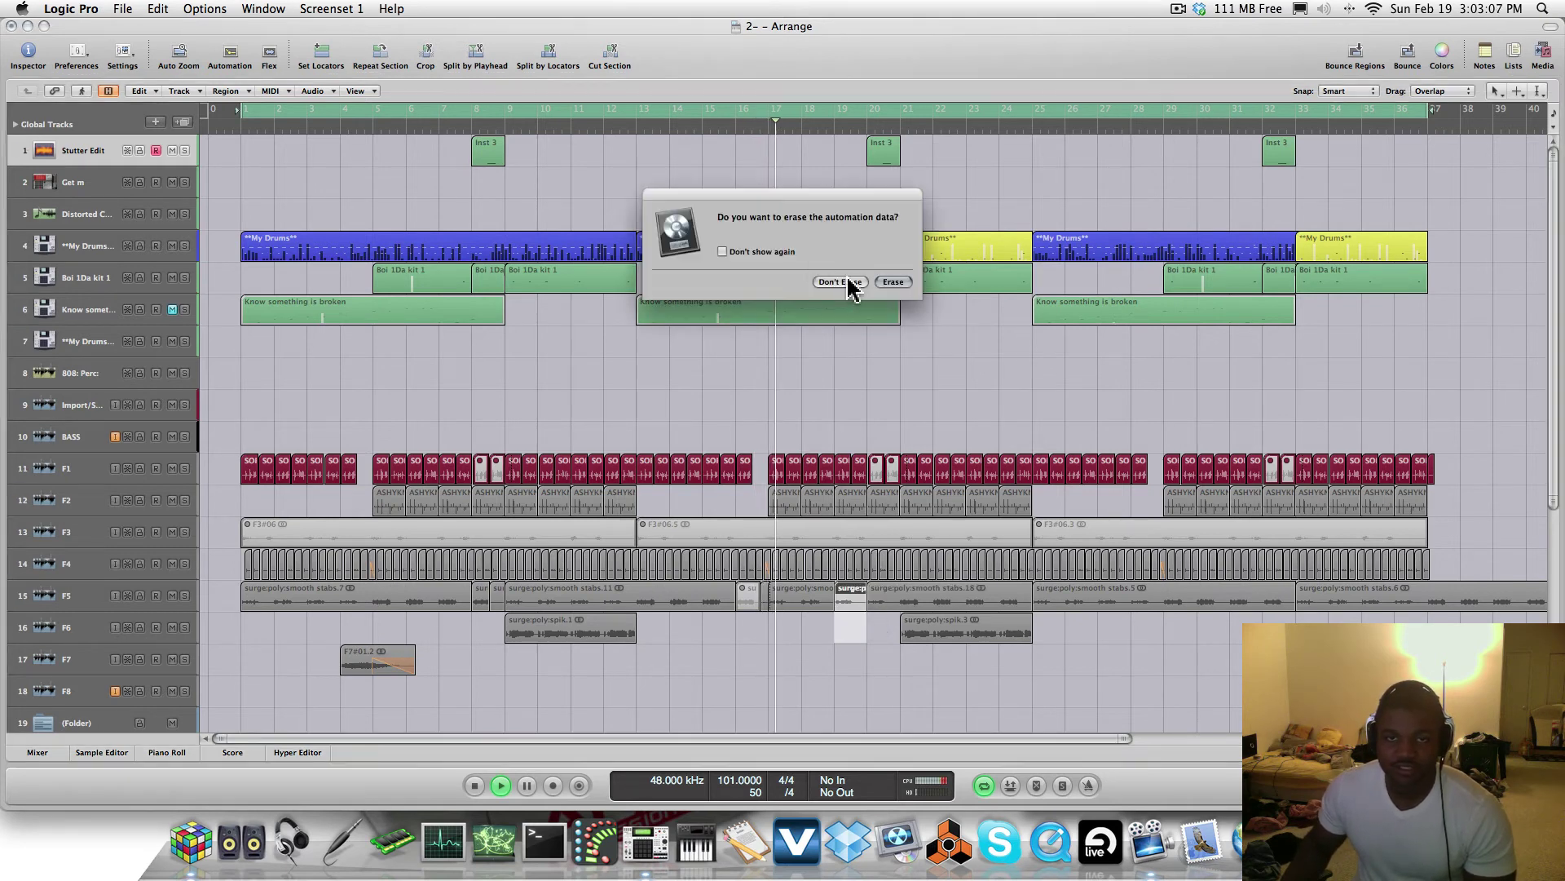
click(851, 284)
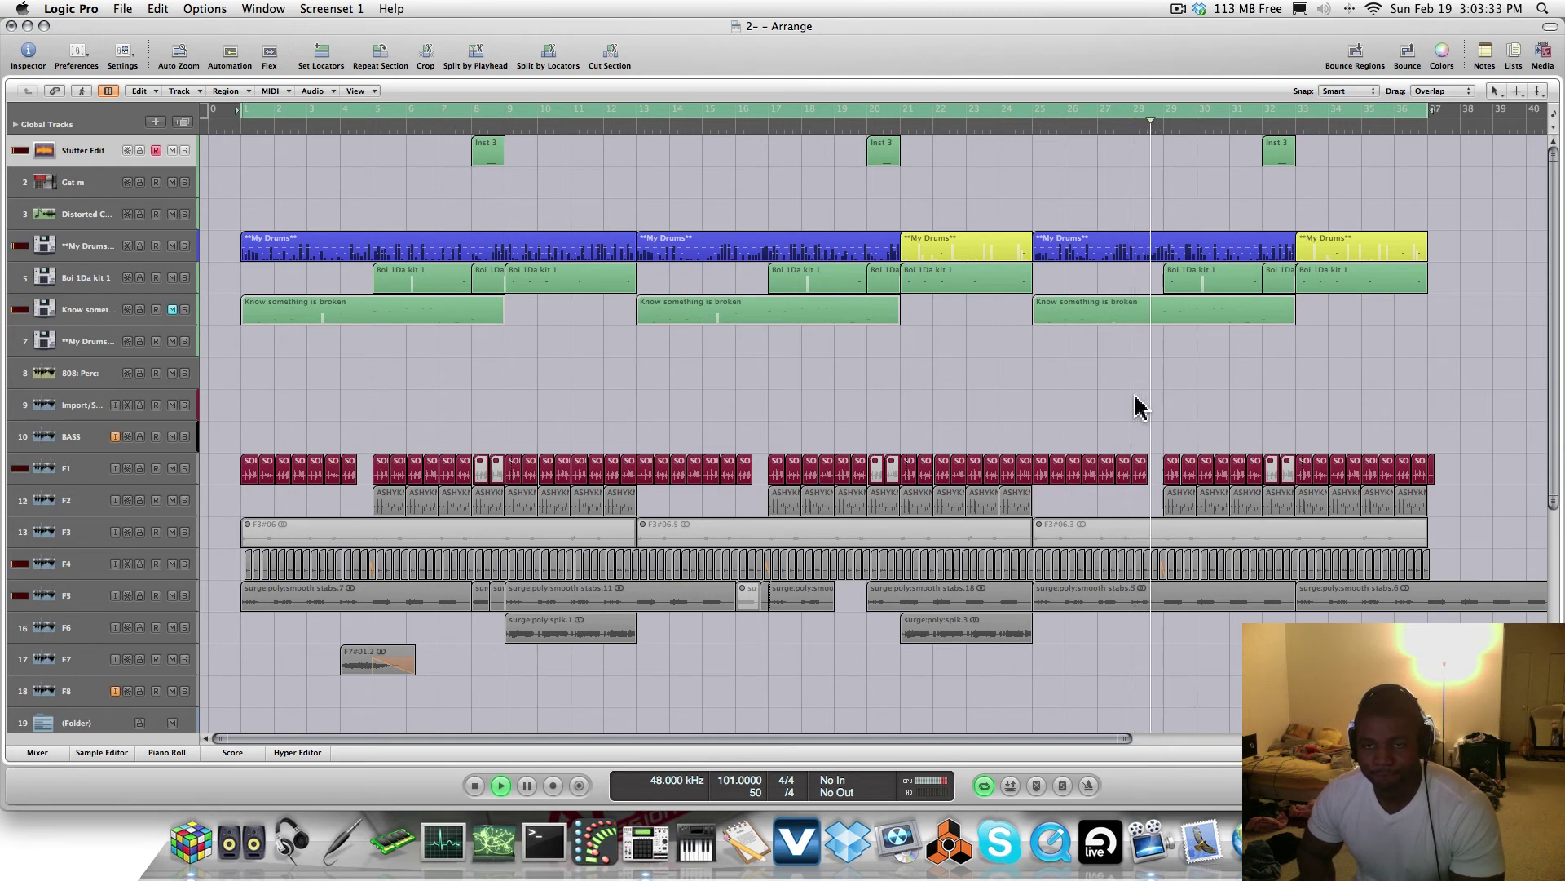
Stop playback near bar 29 and cancel the Sample Editor's 'no audio region selected' prompt
key(space)
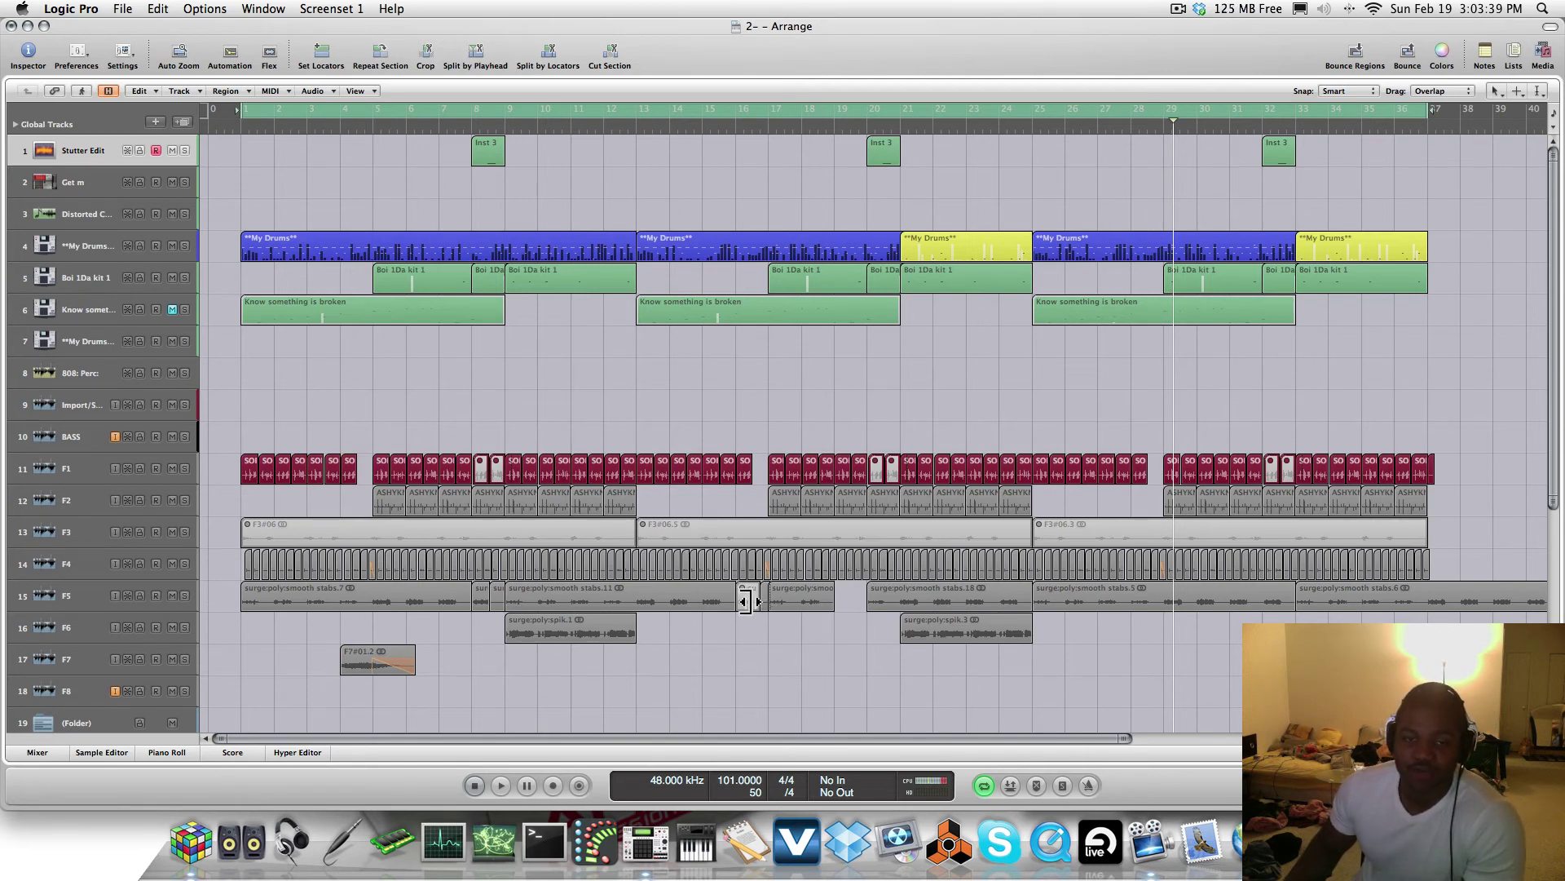
key(w)
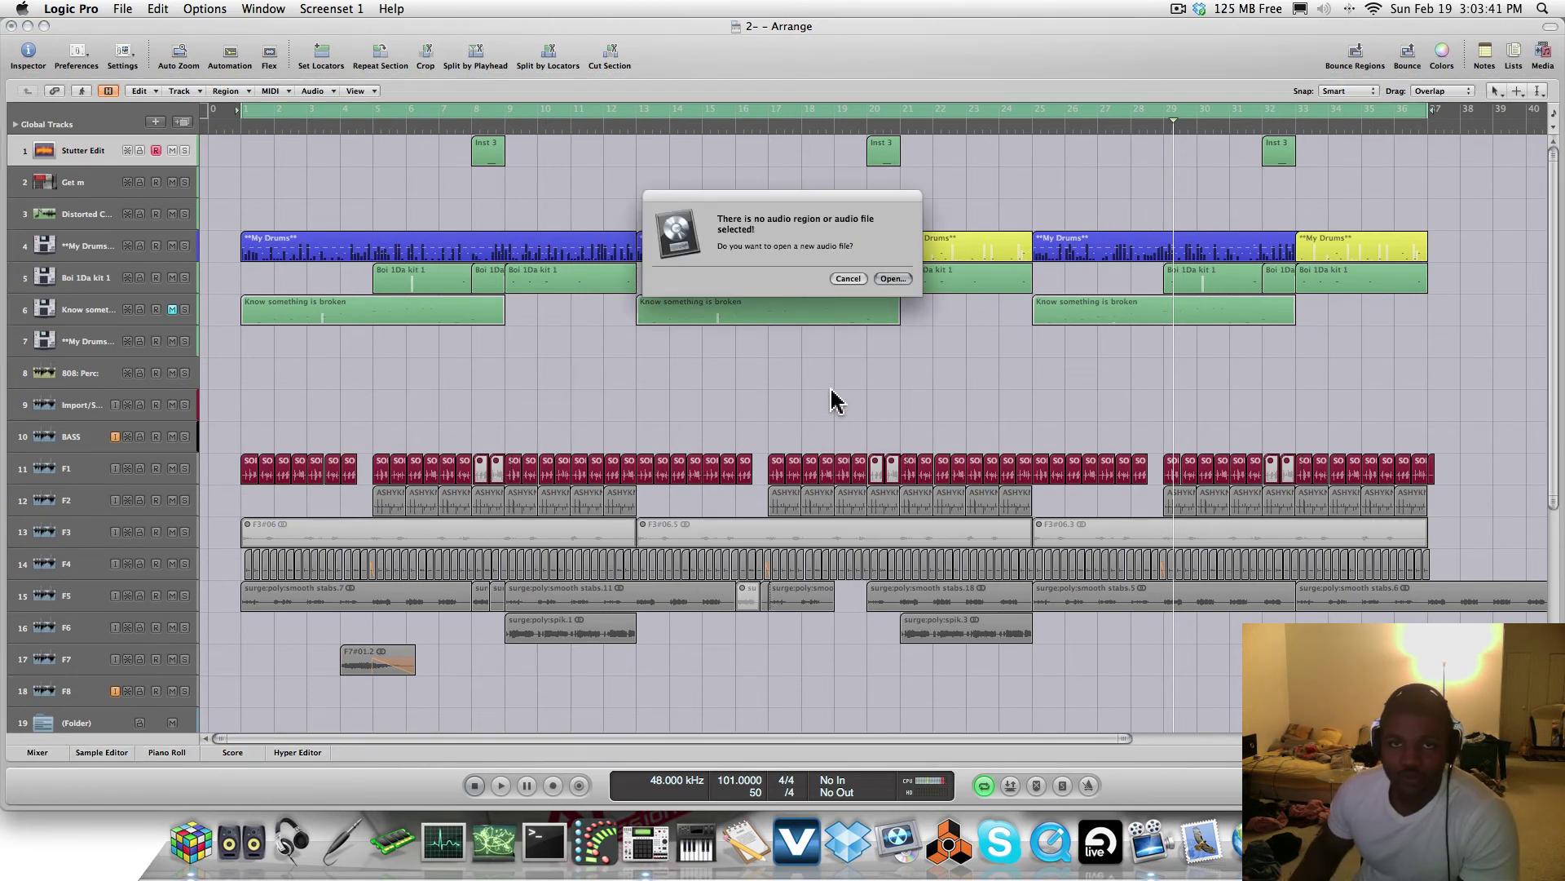
click(848, 281)
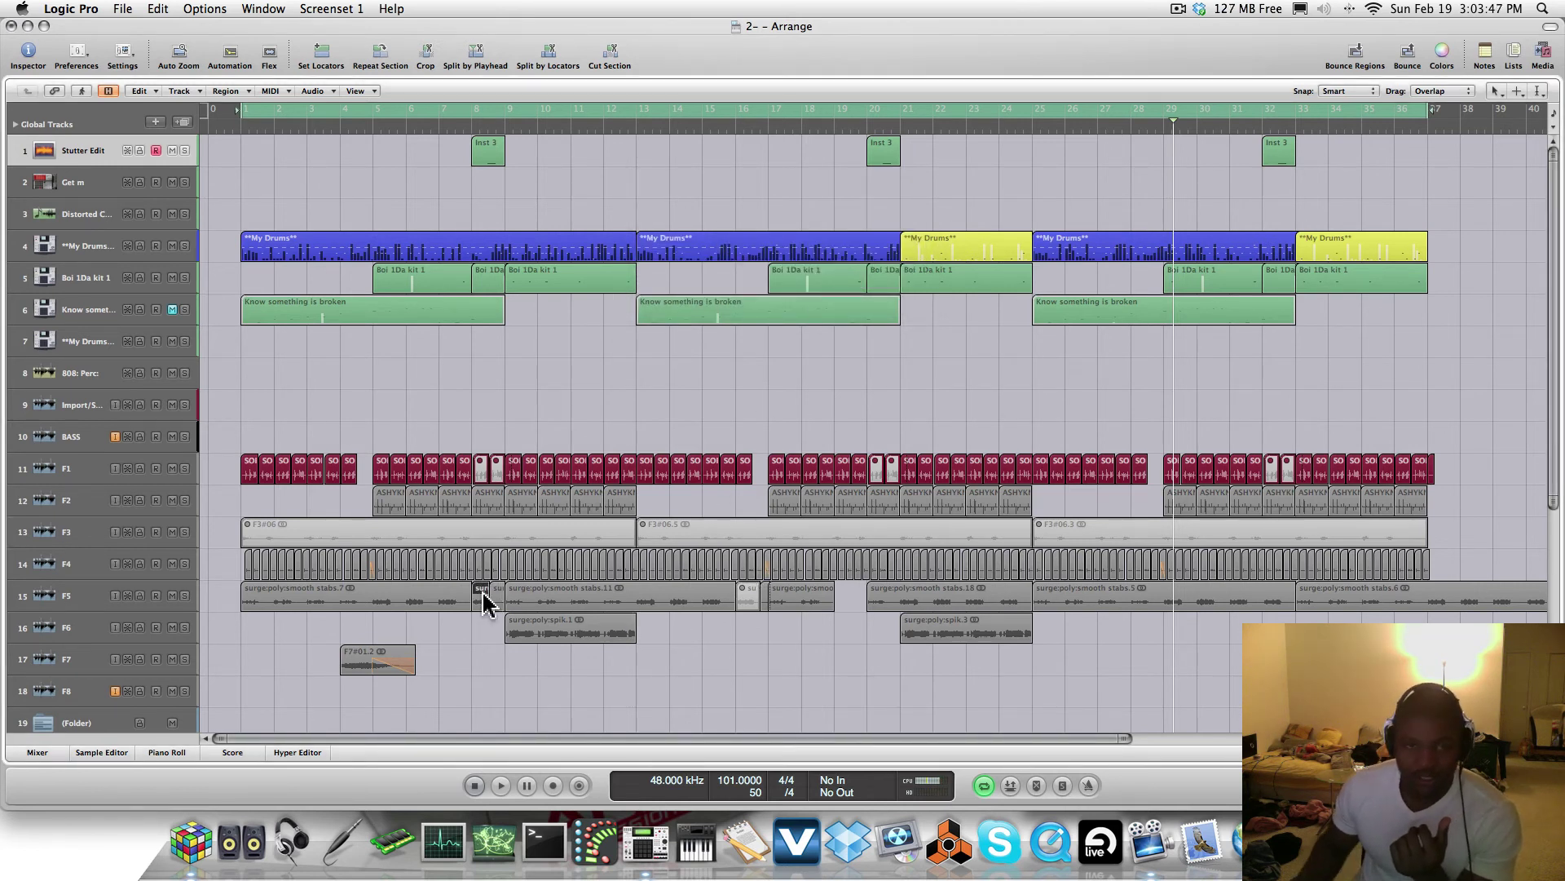
Open the Sample Editor, resize the divider, and solo-audition the smooth stabs.5 region
key(w)
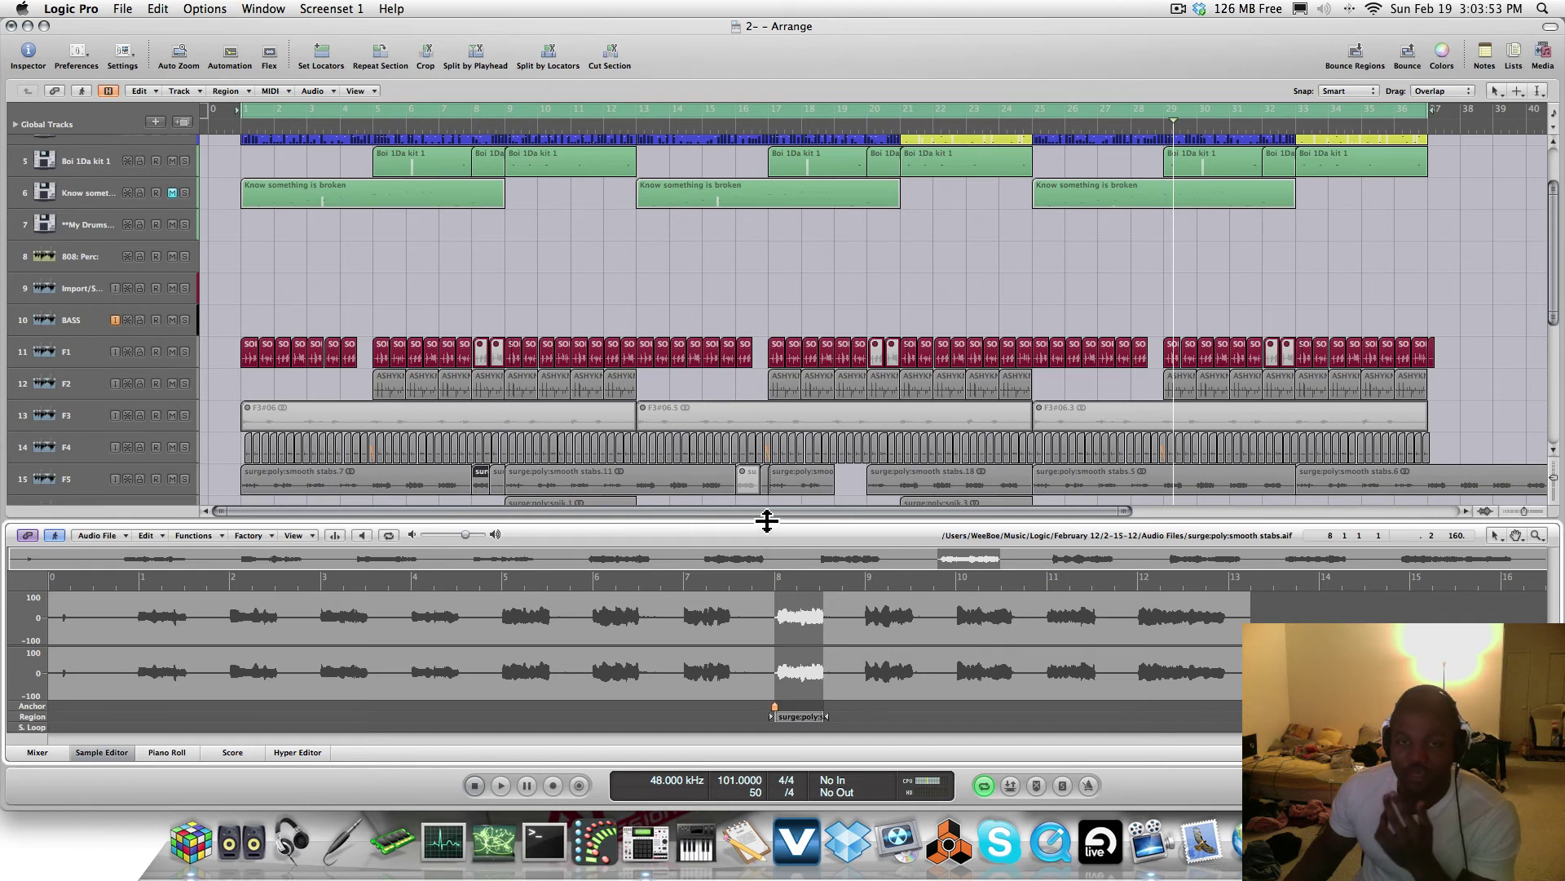
drag(764, 530, 765, 537)
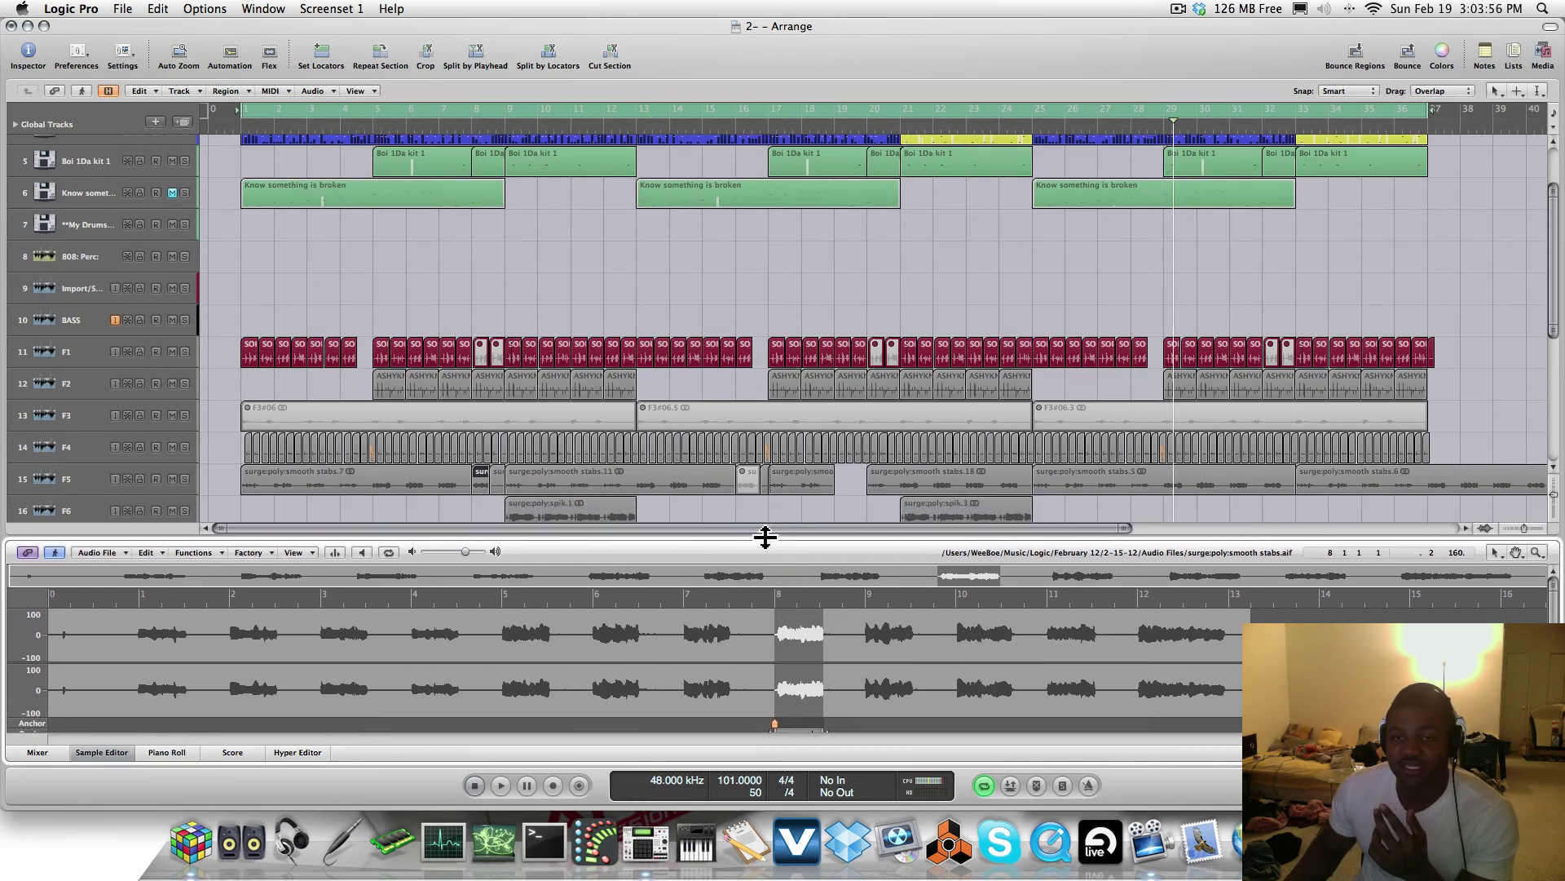
click(1100, 475)
key(s)
key(shift+Return)
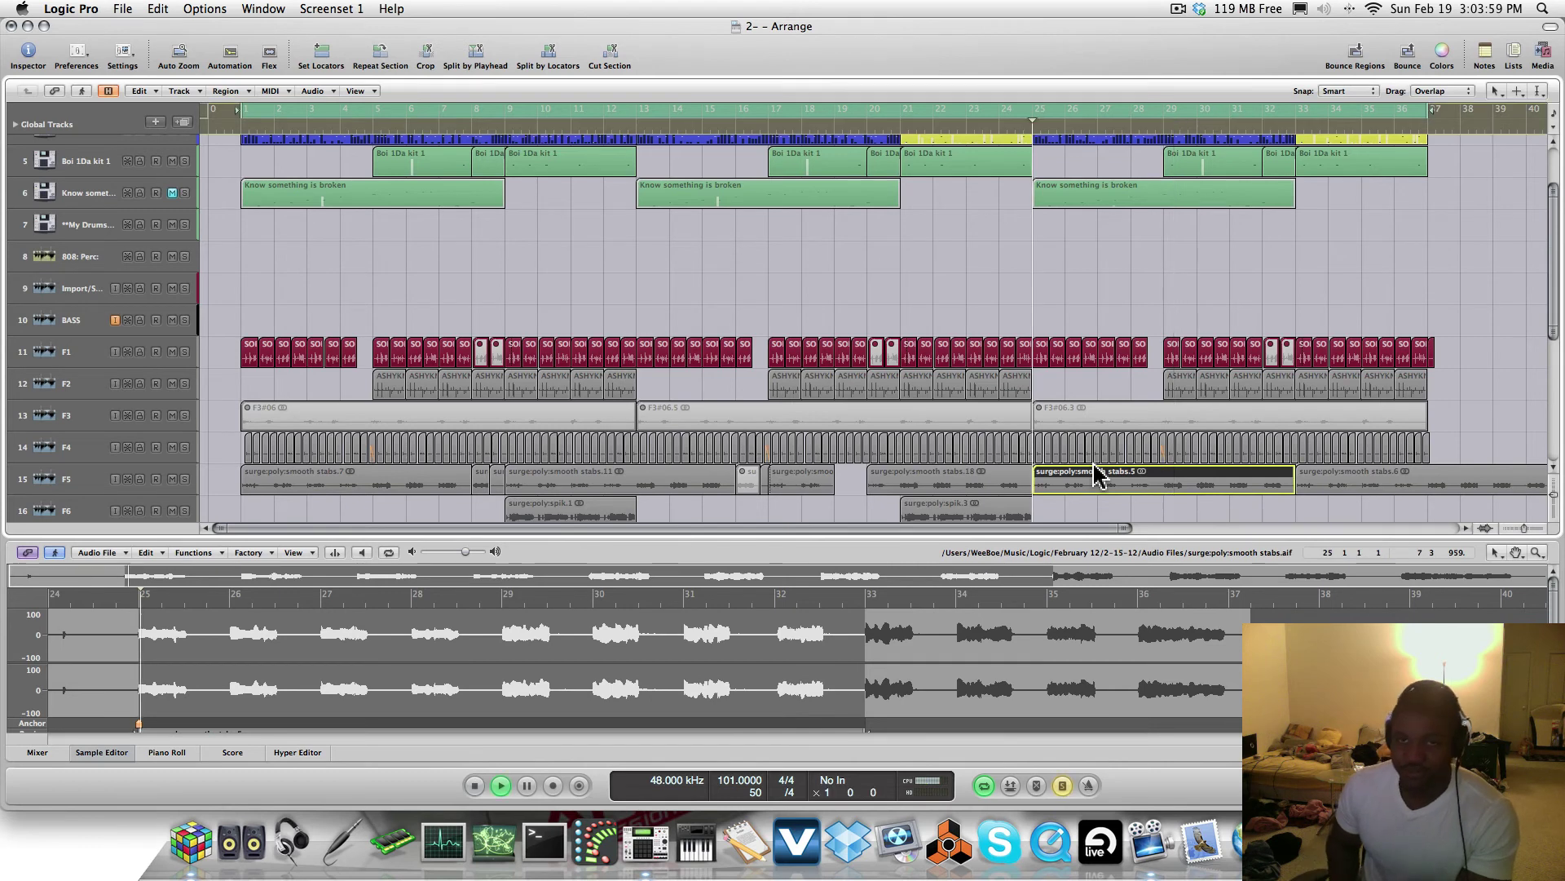
key(space)
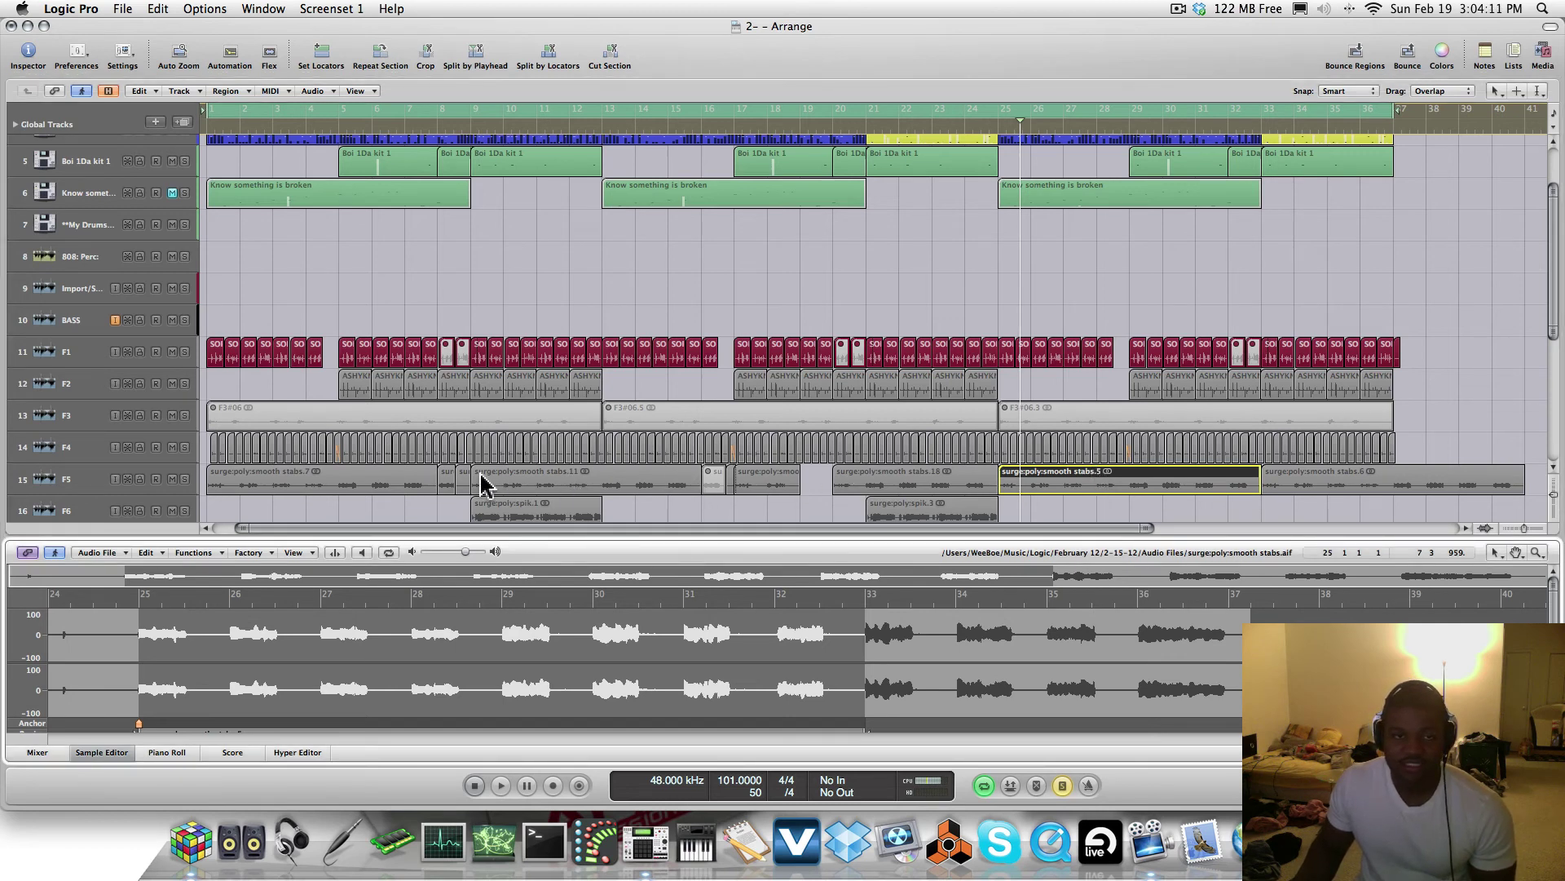
Show the short smooth stabs.9 region near bar 8 in the editor, cancelling Save Region As
click(446, 477)
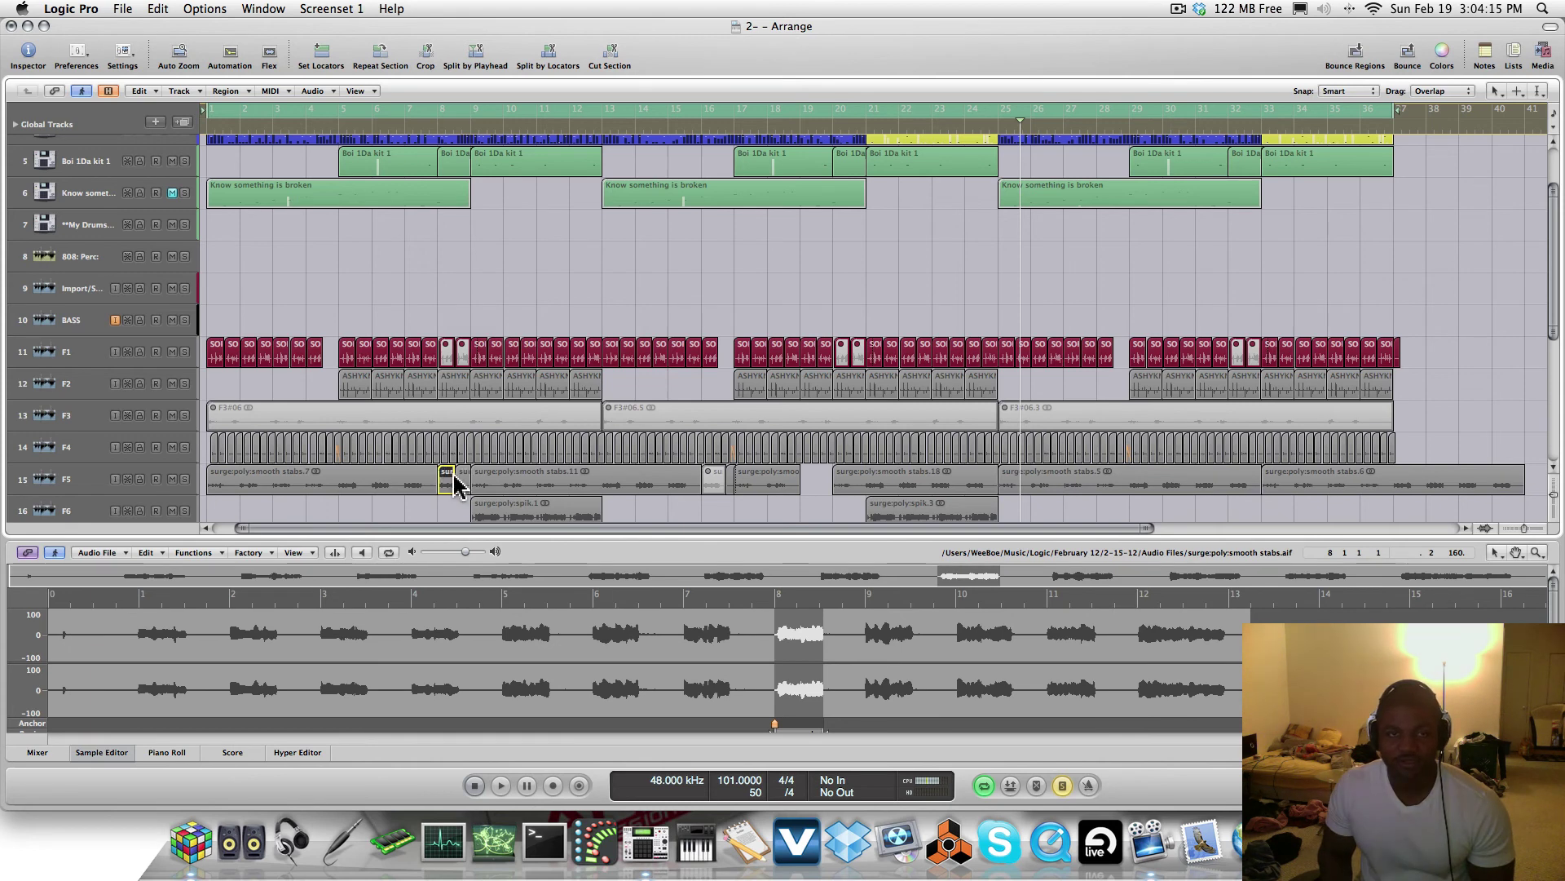
key(super+e)
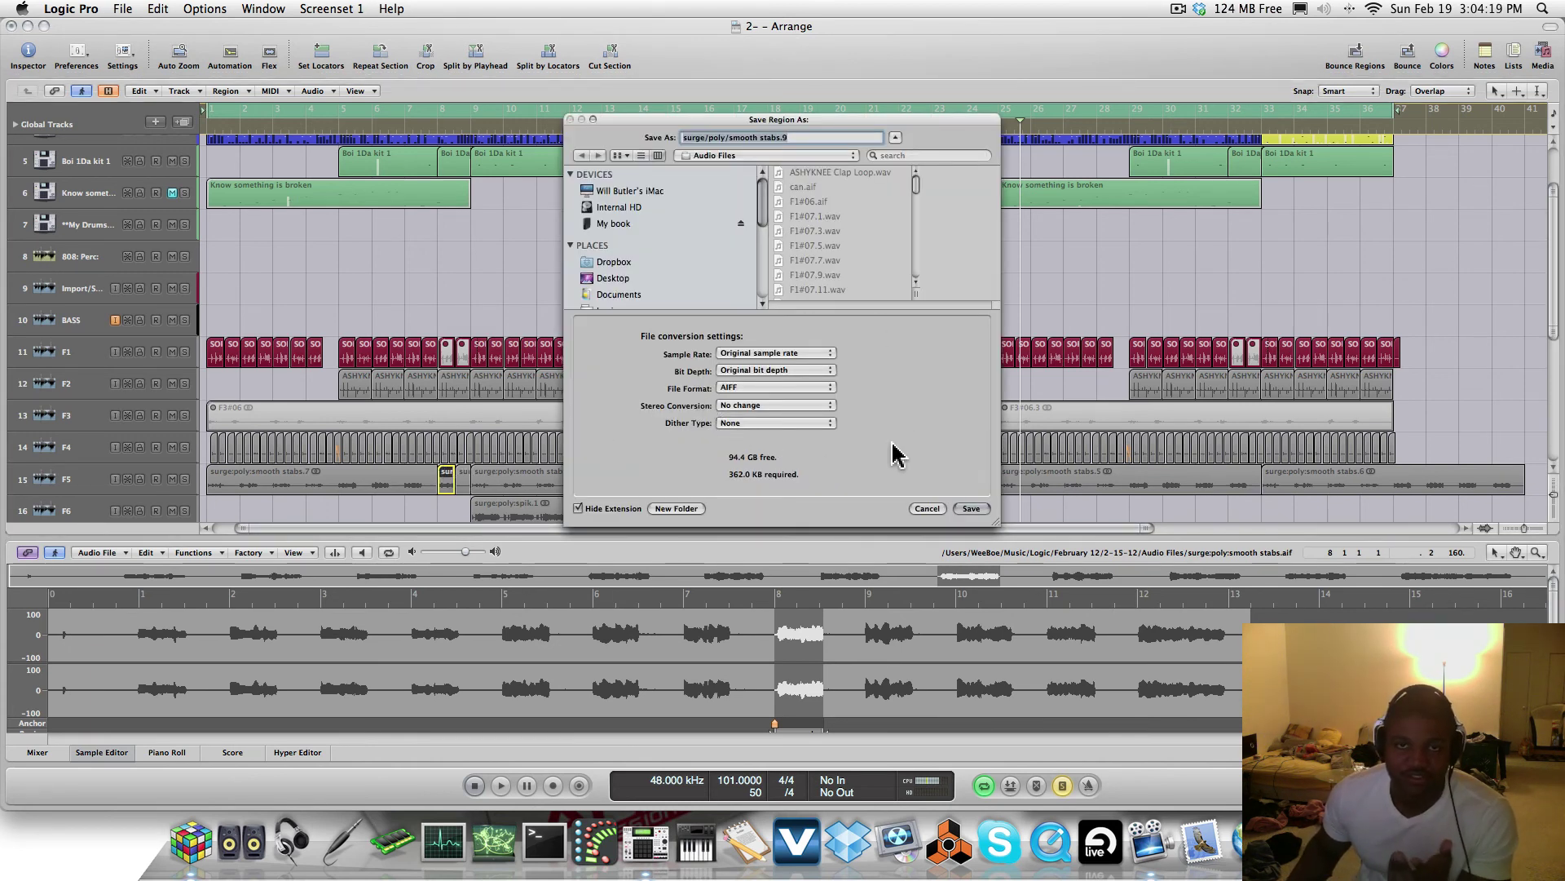
click(928, 509)
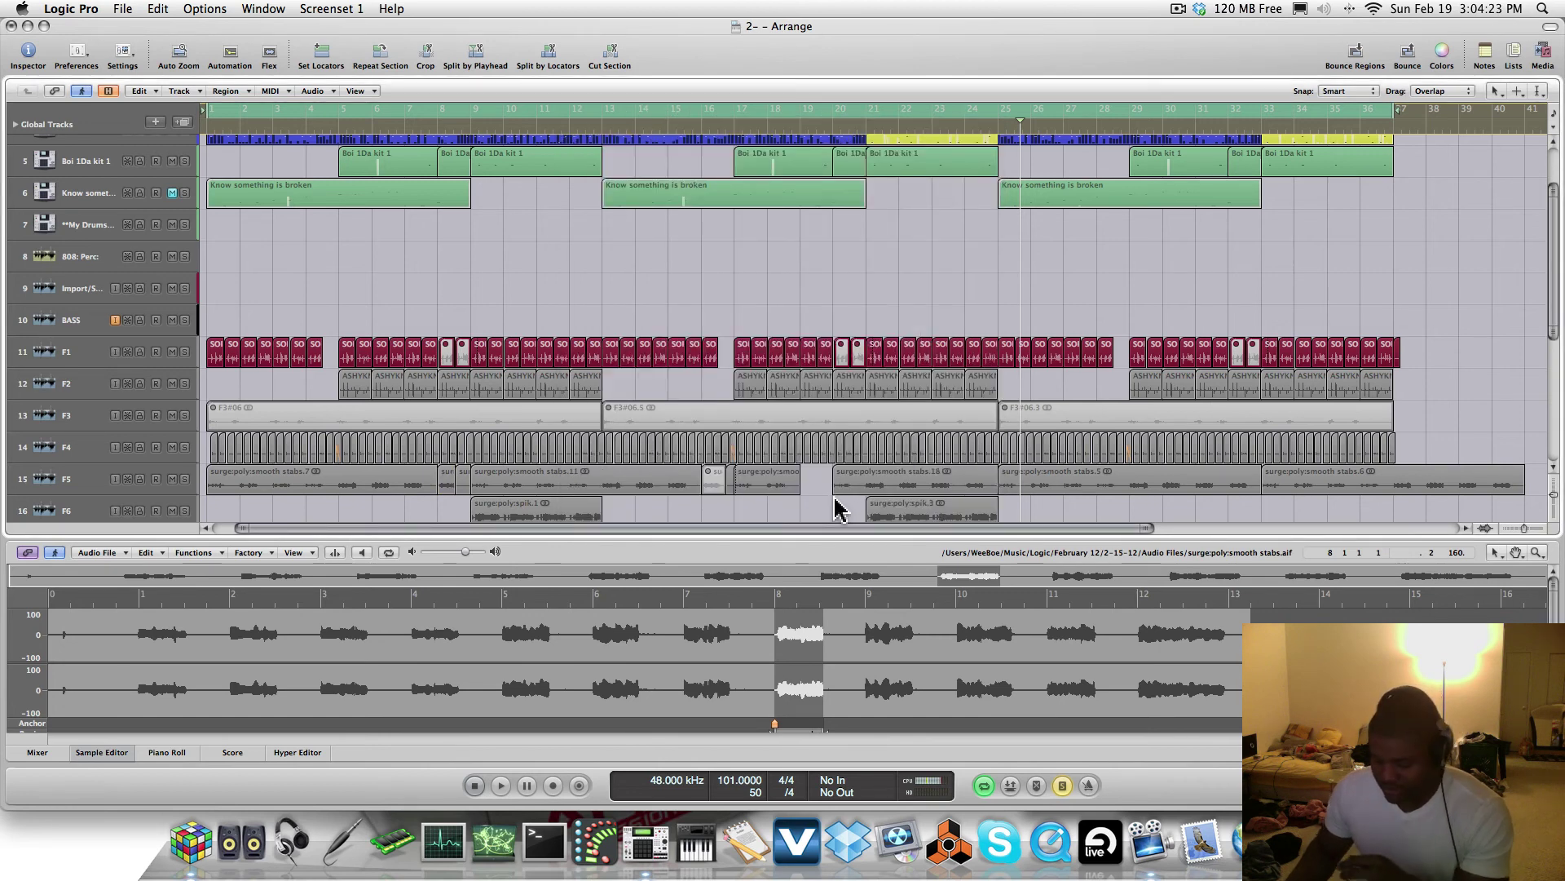
Fit all 19 tracks in view, deselect, and play the song from the start, then stop
key(super+a)
key(z)
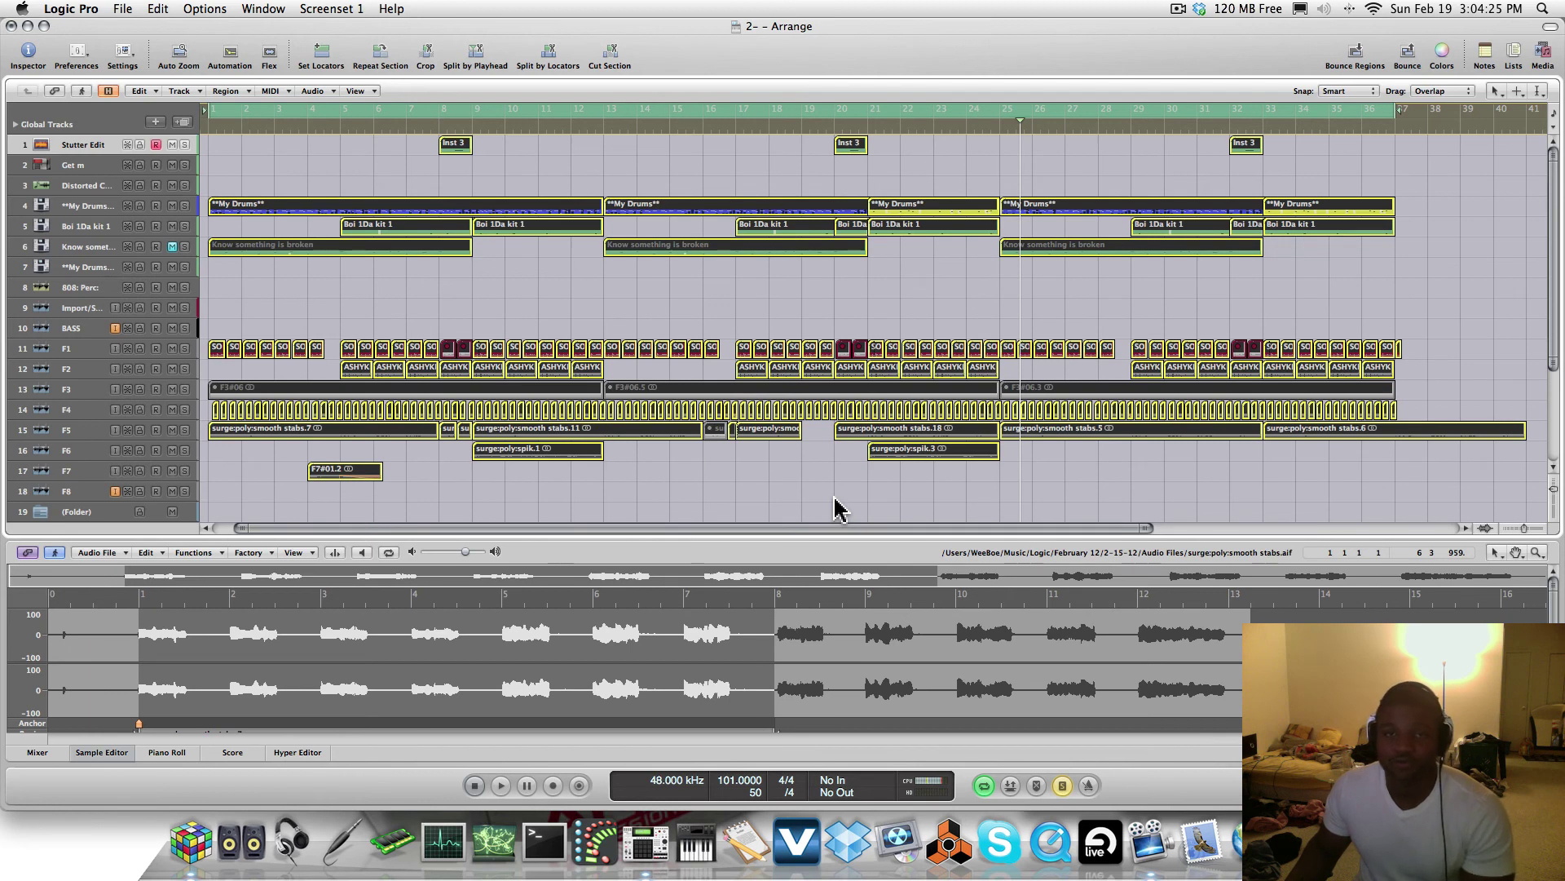
click(840, 510)
key(Return)
key(space)
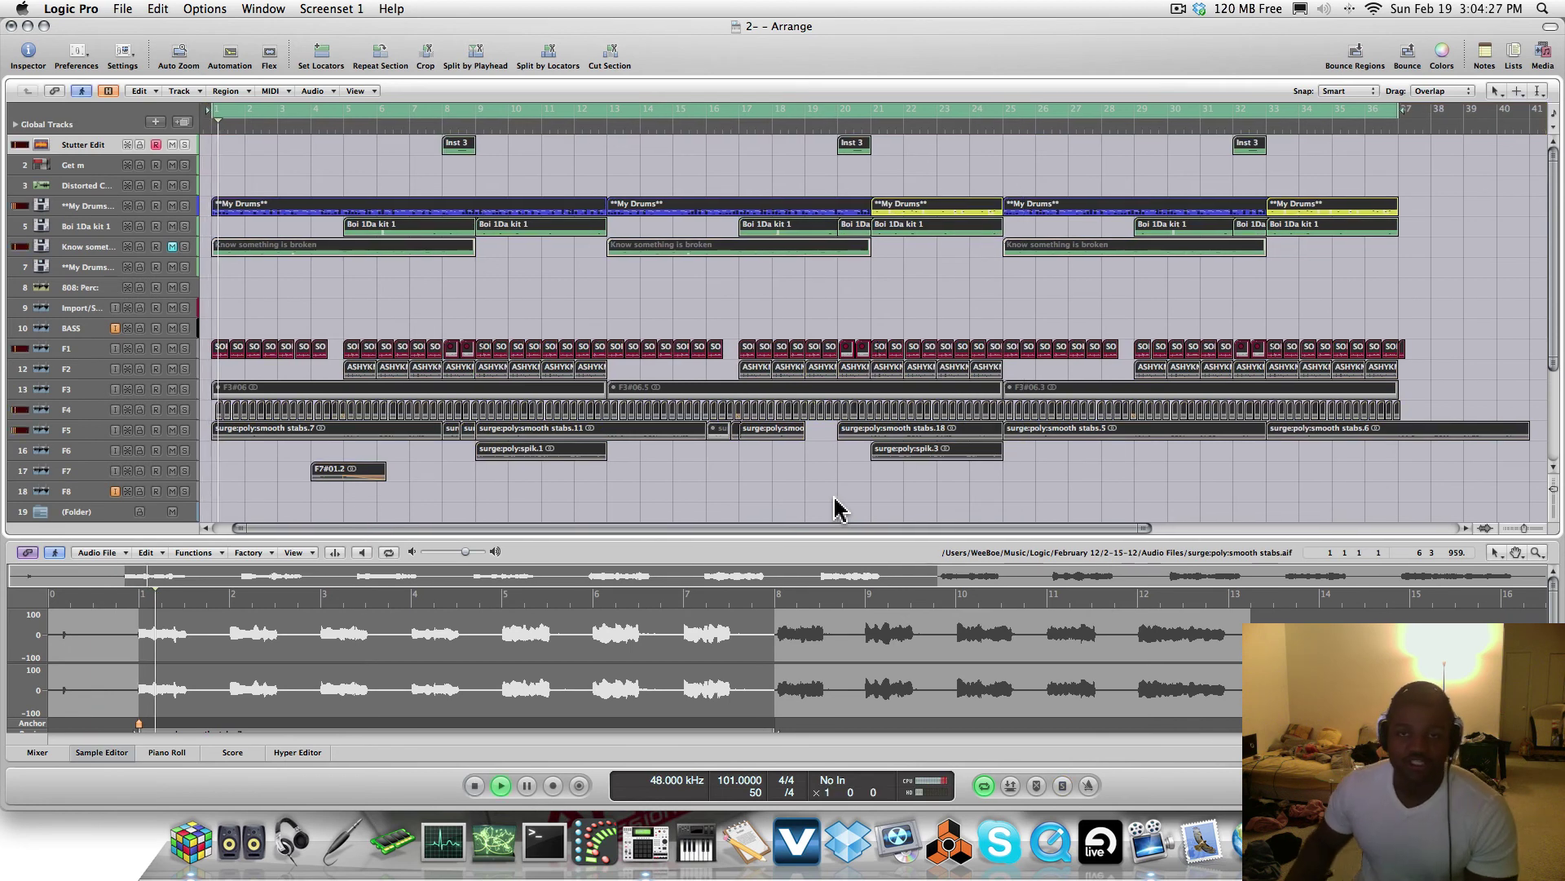
key(space)
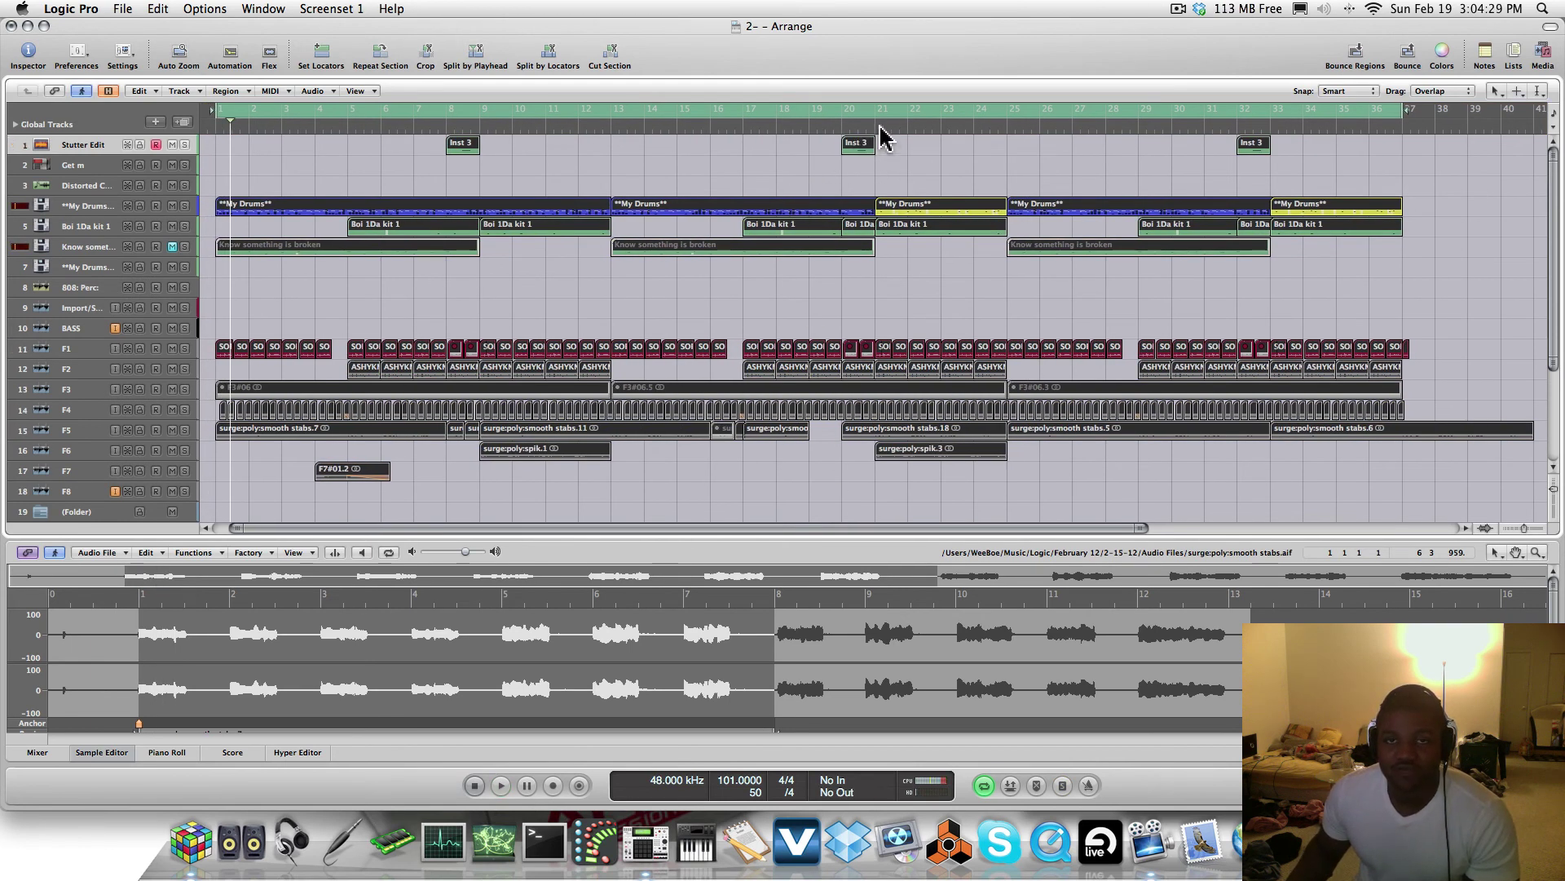